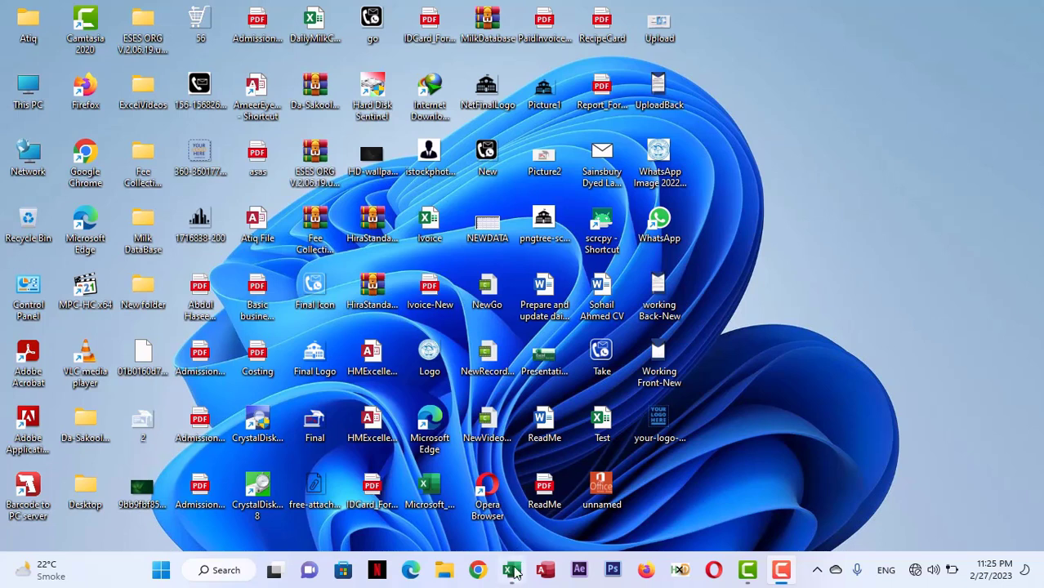
- Open the Lesson#4 workbook in Excel and go to the leave columns of the Year-to-date summary sheet
{"action": "left_click", "coordinate": [549, 440]}
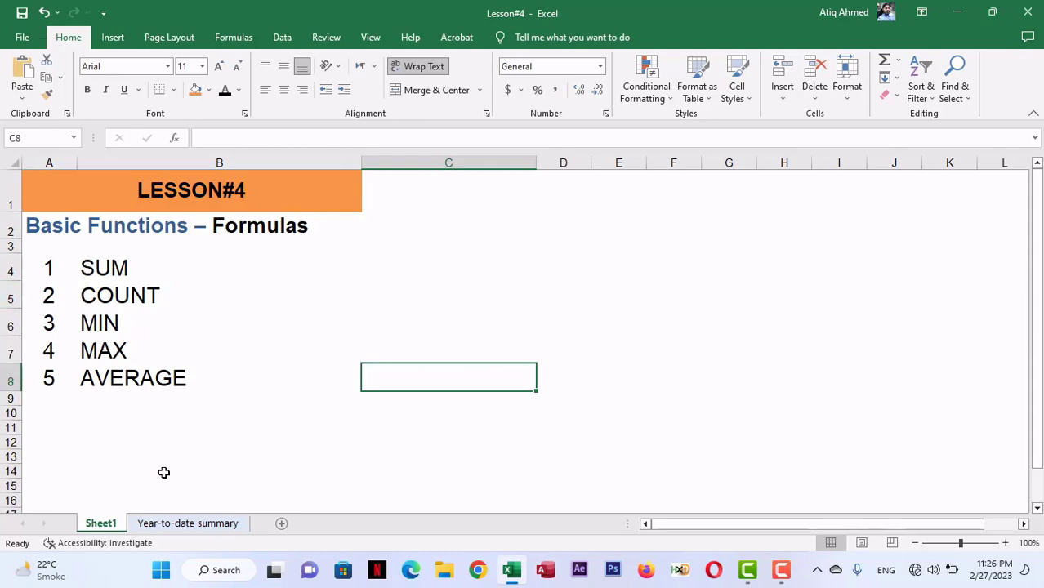
{"action": "left_click", "coordinate": [203, 527]}
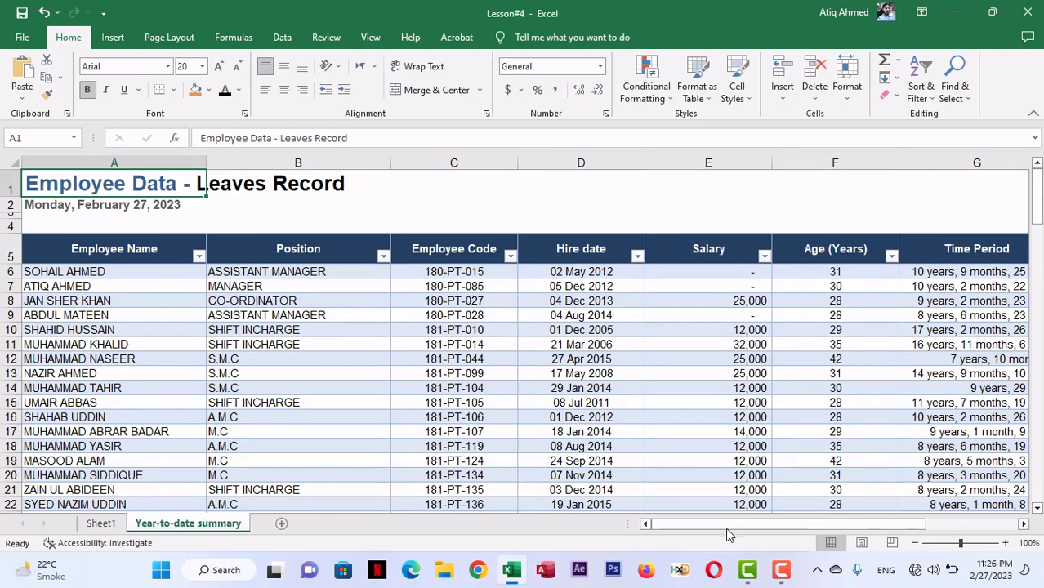
{"action": "left_click_drag", "start_coordinate": [726, 528], "coordinate": [912, 531]}
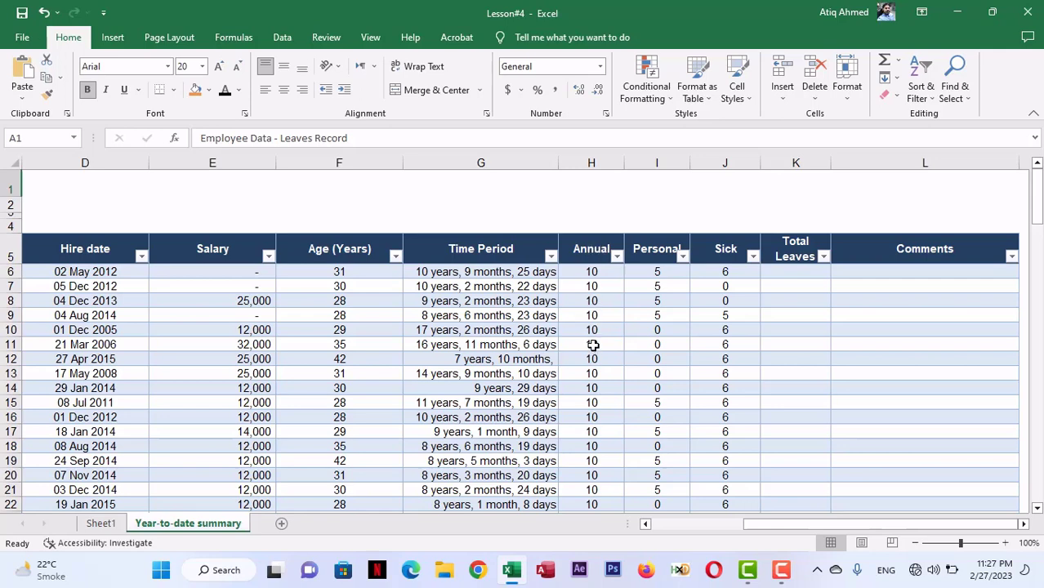
{"action": "mouse_move", "coordinate": [775, 526]}
{"action": "left_mouse_down"}
{"action": "mouse_move", "coordinate": [659, 523]}
{"action": "mouse_move", "coordinate": [778, 525]}
{"action": "left_mouse_up"}
{"action": "left_click_drag", "start_coordinate": [800, 525], "coordinate": [800, 525]}
- Enter =SUM(H6,I6,J6) in K6 to total the first employee's annual, personal and sick leaves
{"action": "left_click", "coordinate": [790, 274]}
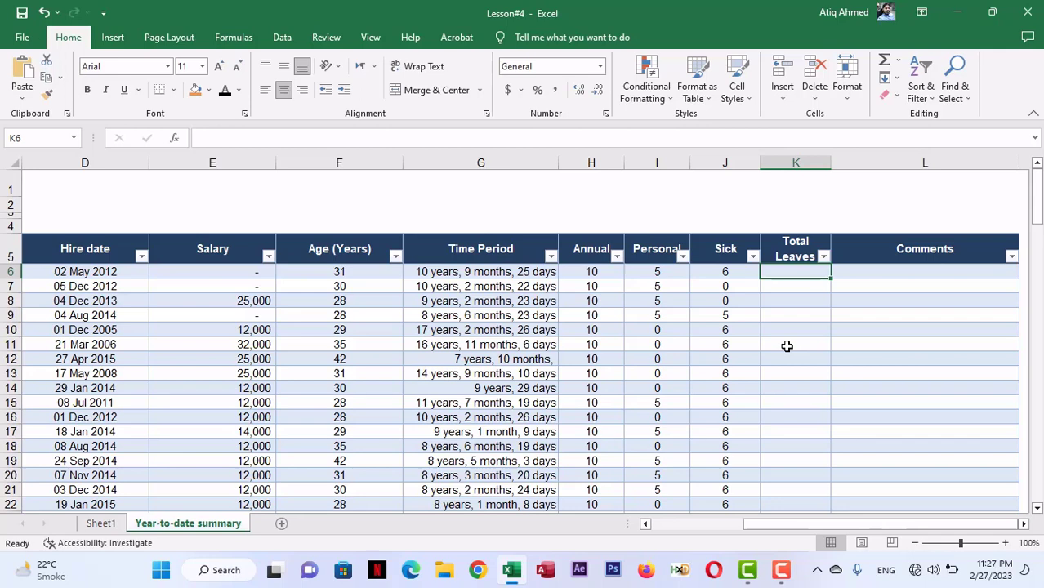
{"action": "type", "text": "=SUM"}
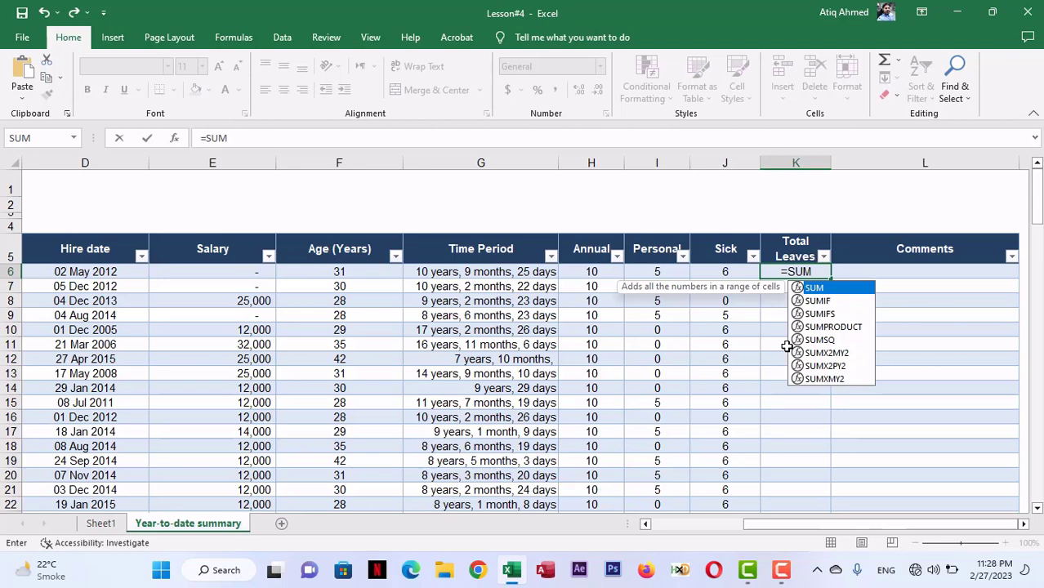
{"action": "type", "text": "("}
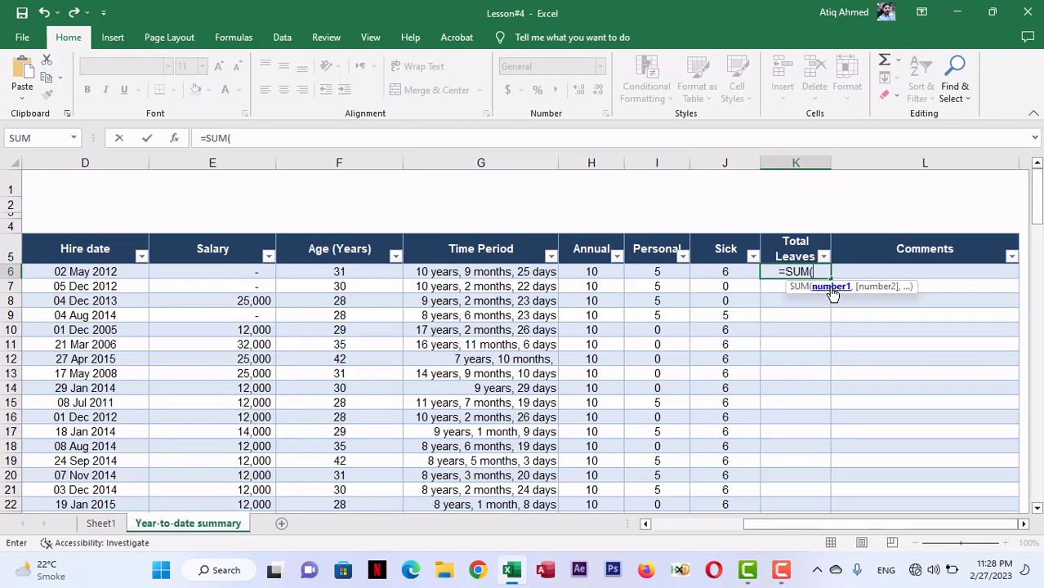
{"action": "left_click", "coordinate": [591, 272]}
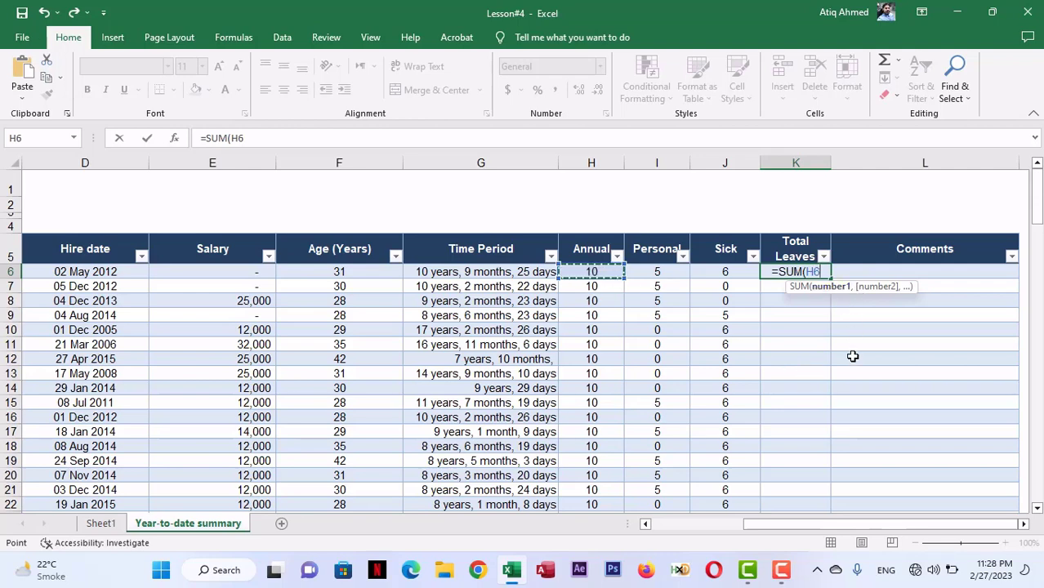
{"action": "type", "text": ","}
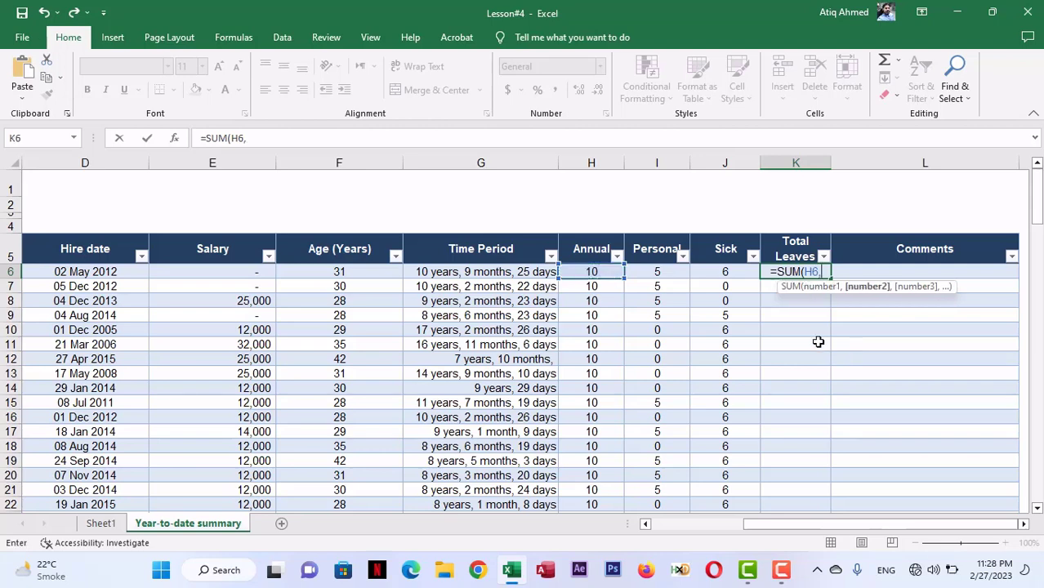
{"action": "left_click", "coordinate": [668, 273]}
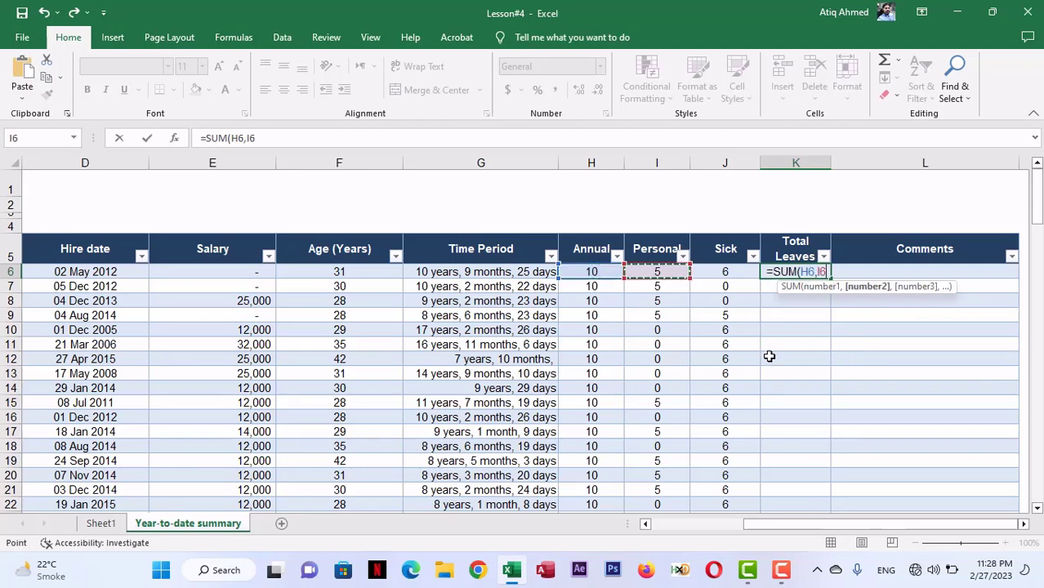
{"action": "type", "text": ","}
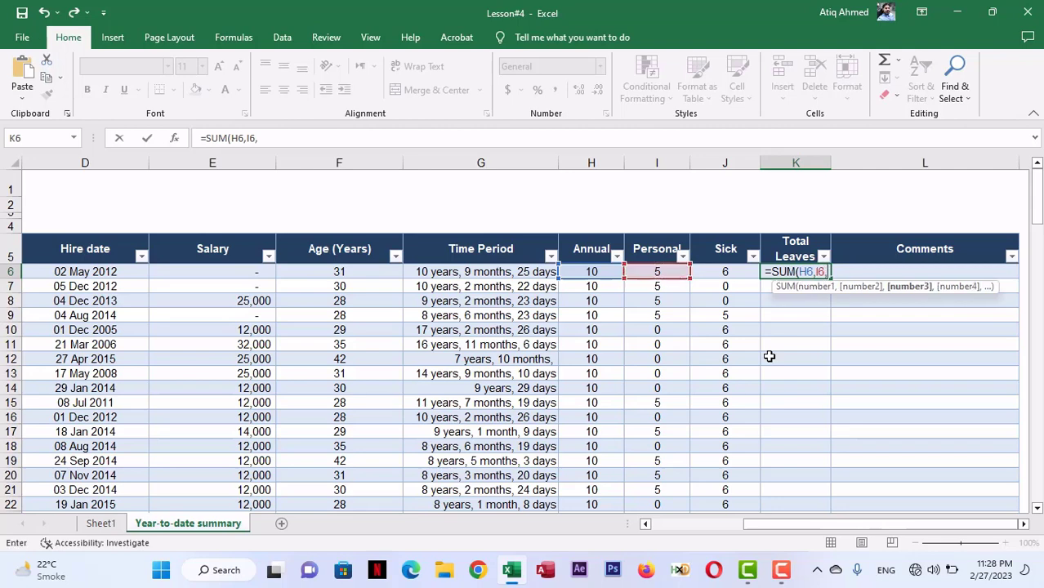
{"action": "left_click", "coordinate": [725, 270]}
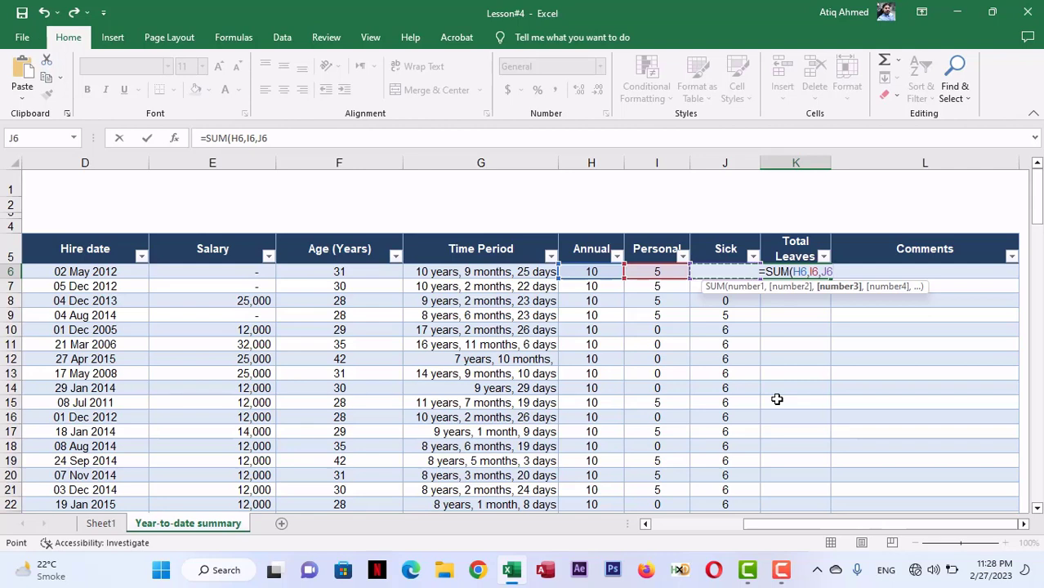
{"action": "key", "text": "Return"}
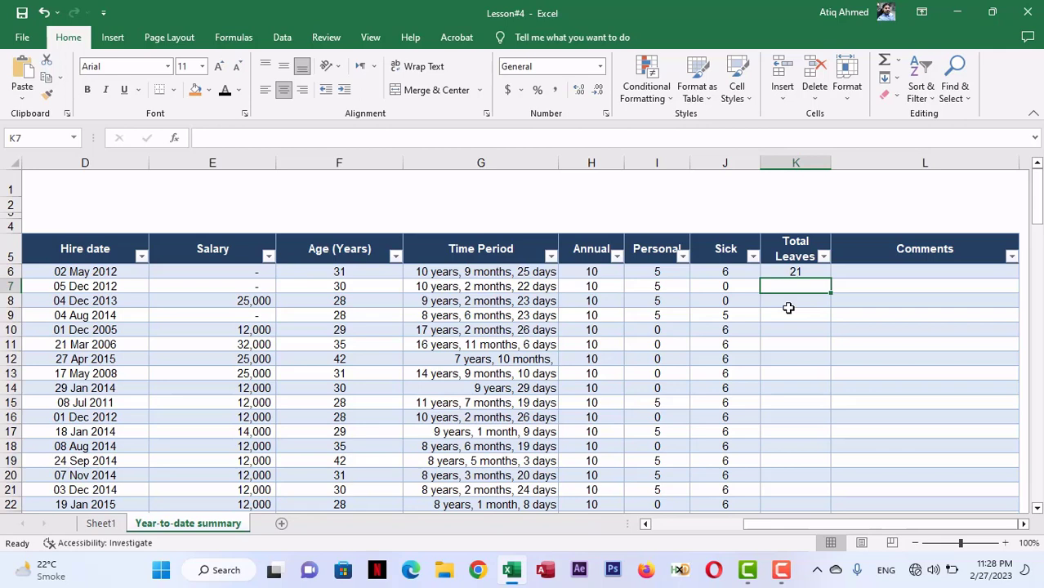
- Replace the Total Leaves formula in K6 with the addition formula =H6+I6+J6
{"action": "left_click", "coordinate": [797, 273]}
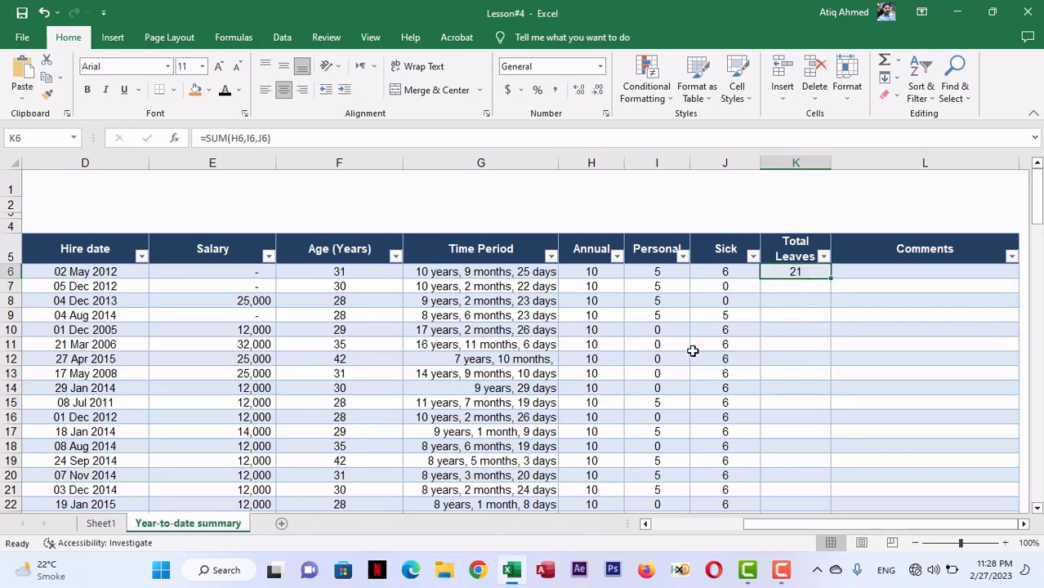
{"action": "key", "text": "Delete"}
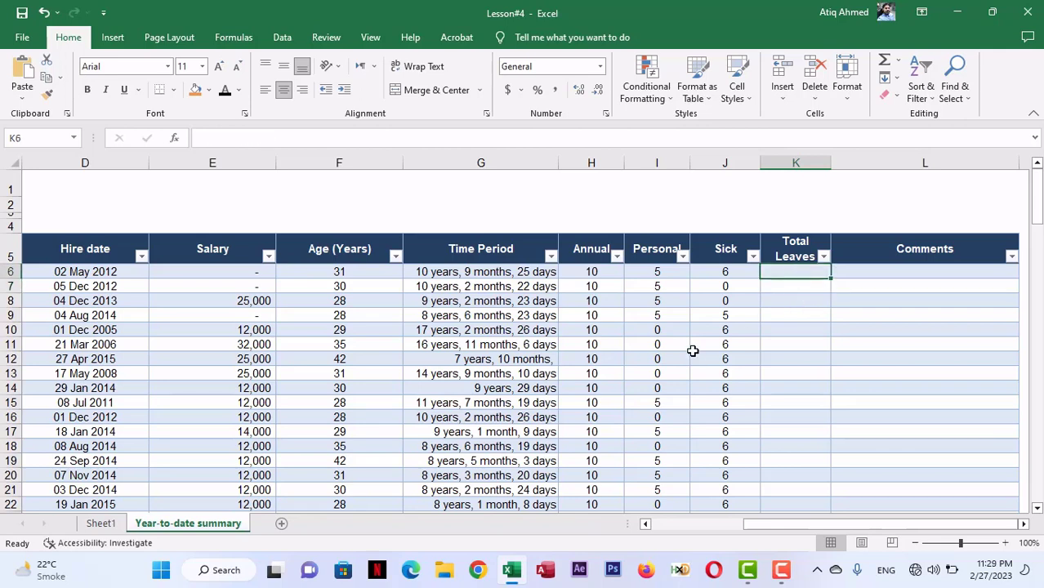
{"action": "left_click_drag", "start_coordinate": [592, 275], "coordinate": [736, 275]}
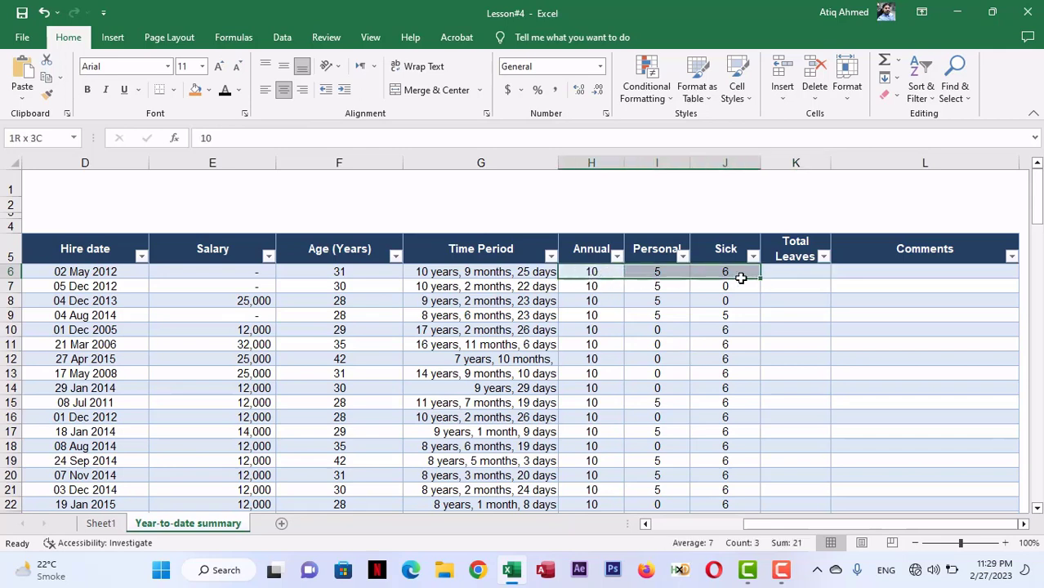
{"action": "left_click", "coordinate": [783, 271]}
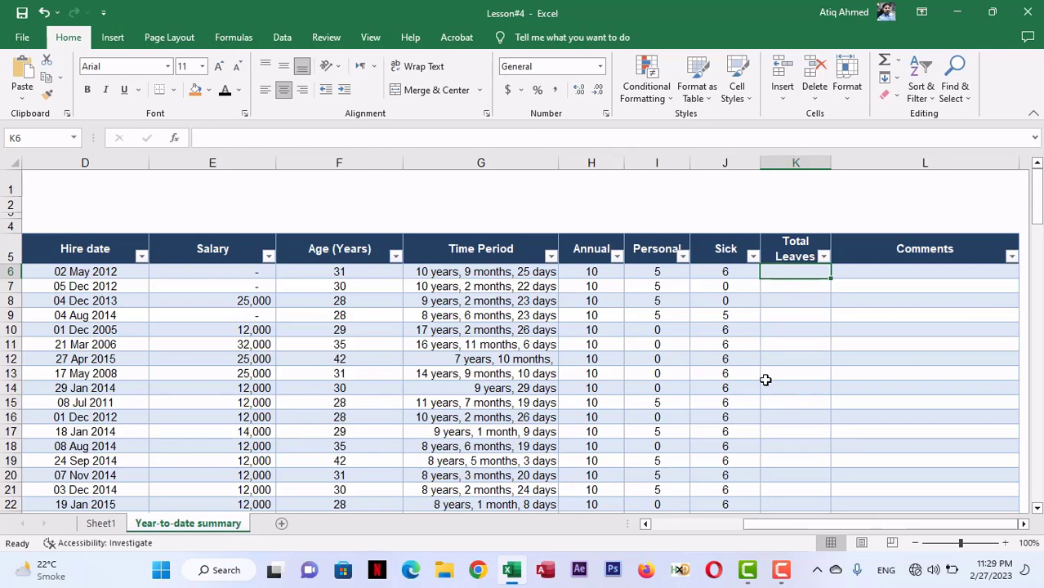
{"action": "type", "text": "="}
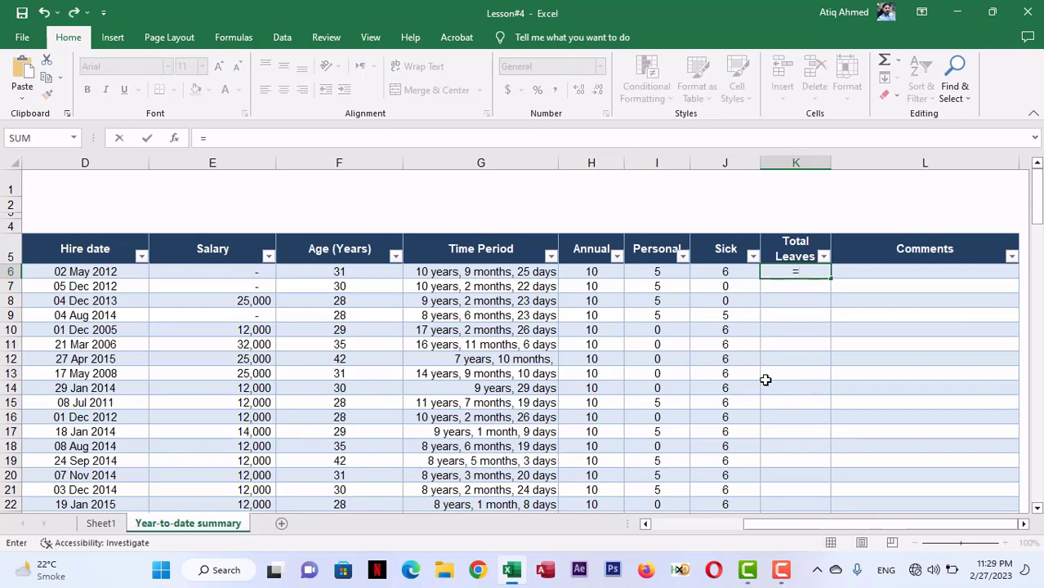
{"action": "left_click", "coordinate": [607, 274]}
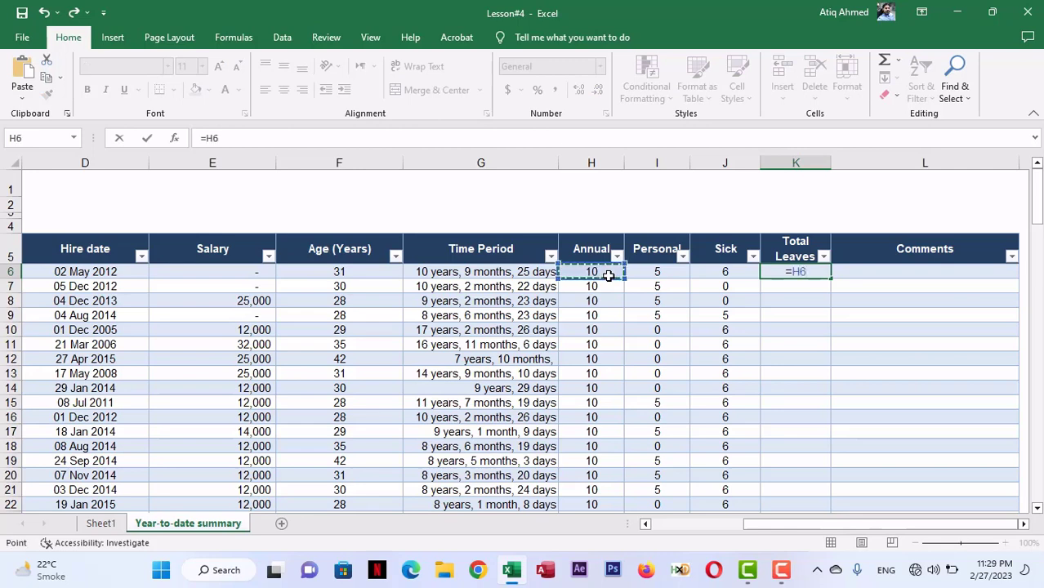
{"action": "type", "text": "+"}
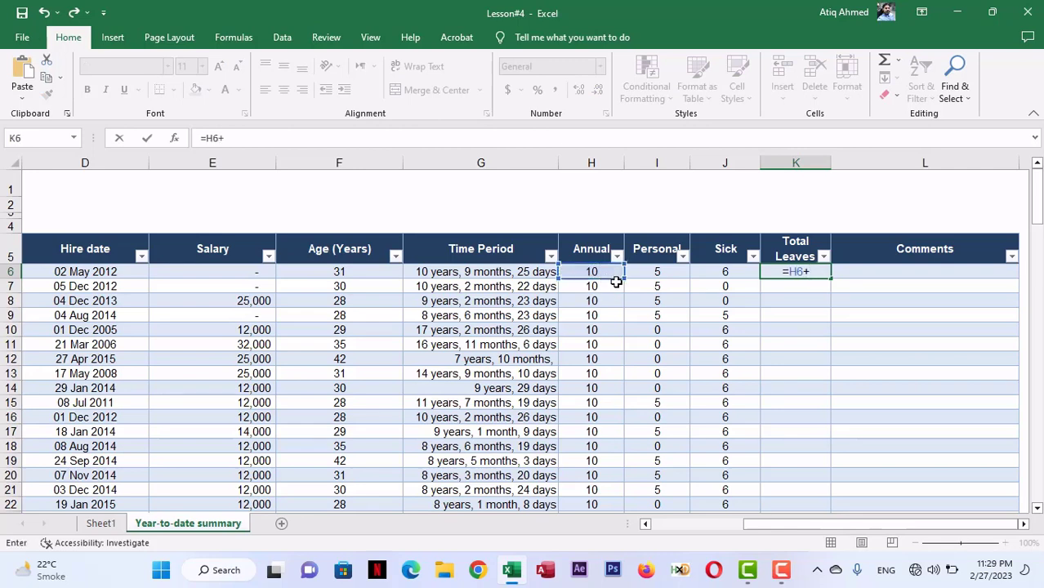
{"action": "left_click", "coordinate": [657, 273]}
{"action": "type", "text": "+"}
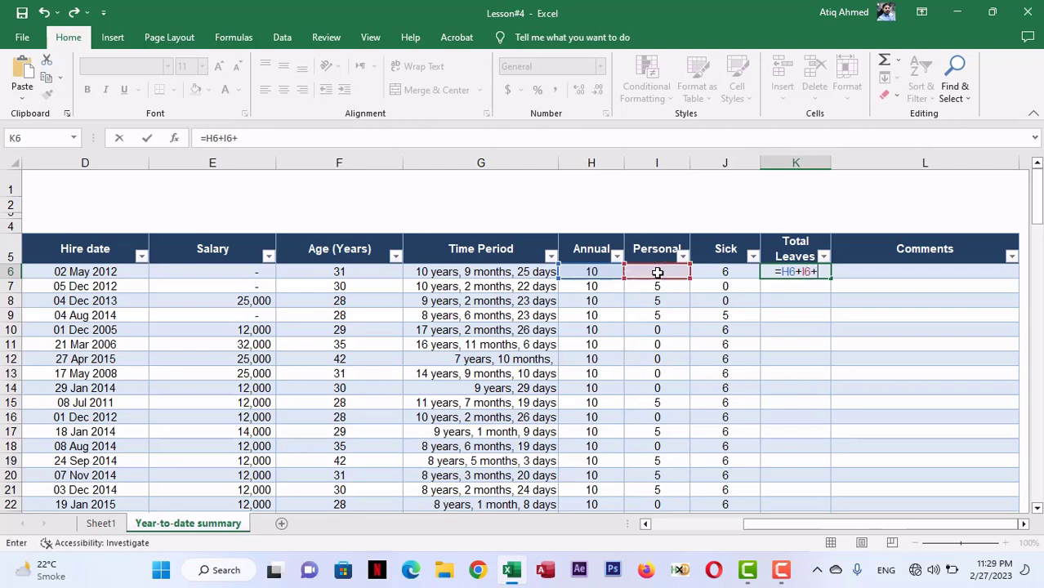
{"action": "left_click", "coordinate": [717, 272]}
{"action": "key", "text": "Return"}
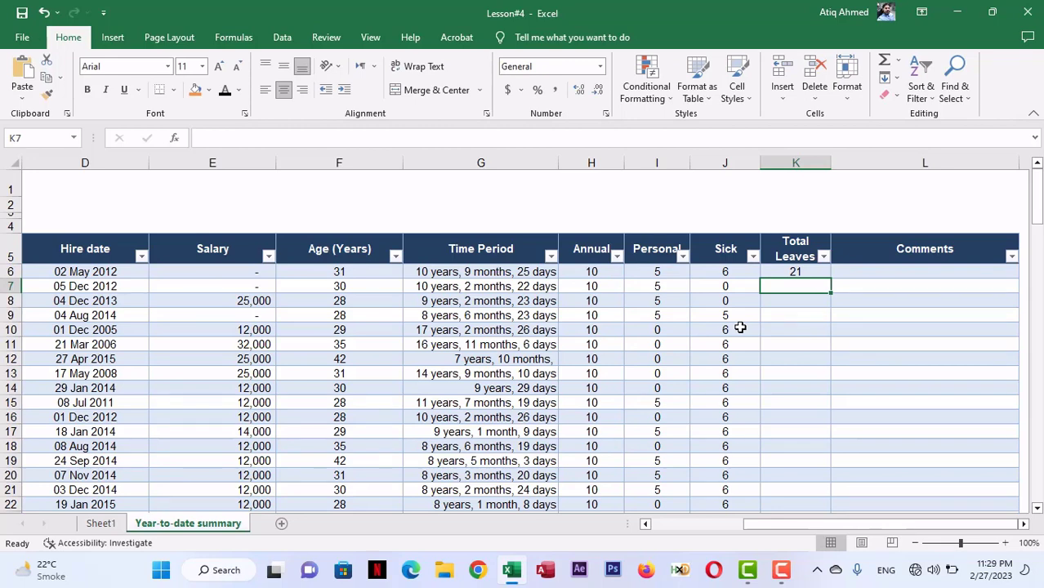
- Clear K6 and fill it again by applying AutoSum to the selected range H6:K6
{"action": "left_click", "coordinate": [801, 271]}
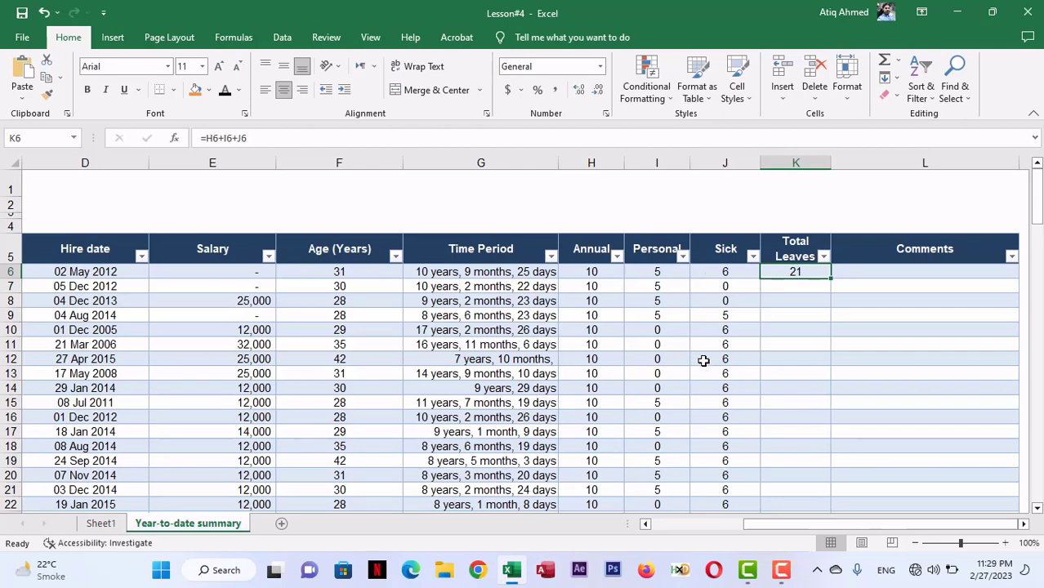
{"action": "key", "text": "Delete"}
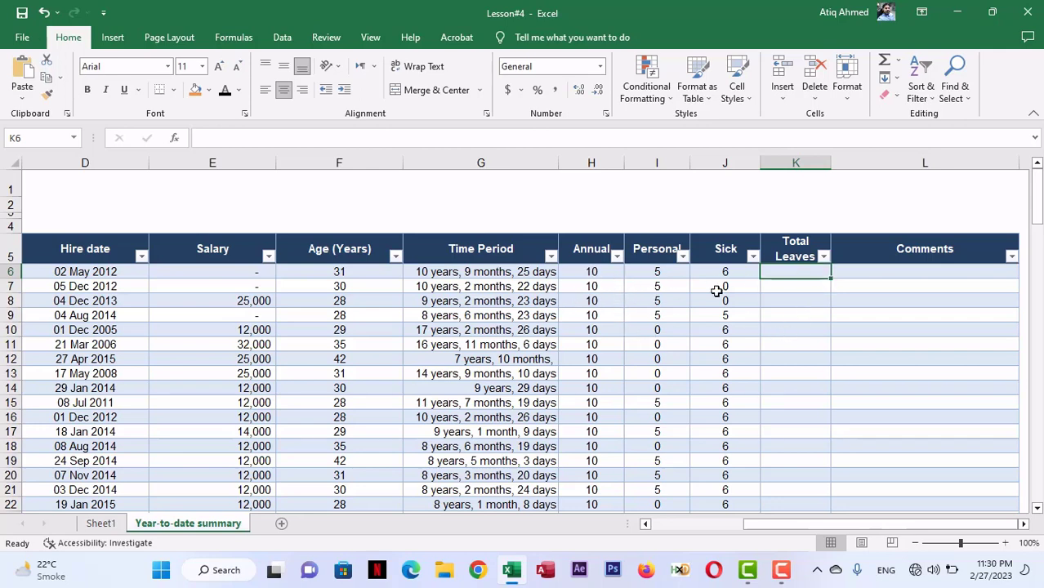
{"action": "left_click_drag", "start_coordinate": [592, 273], "coordinate": [791, 272]}
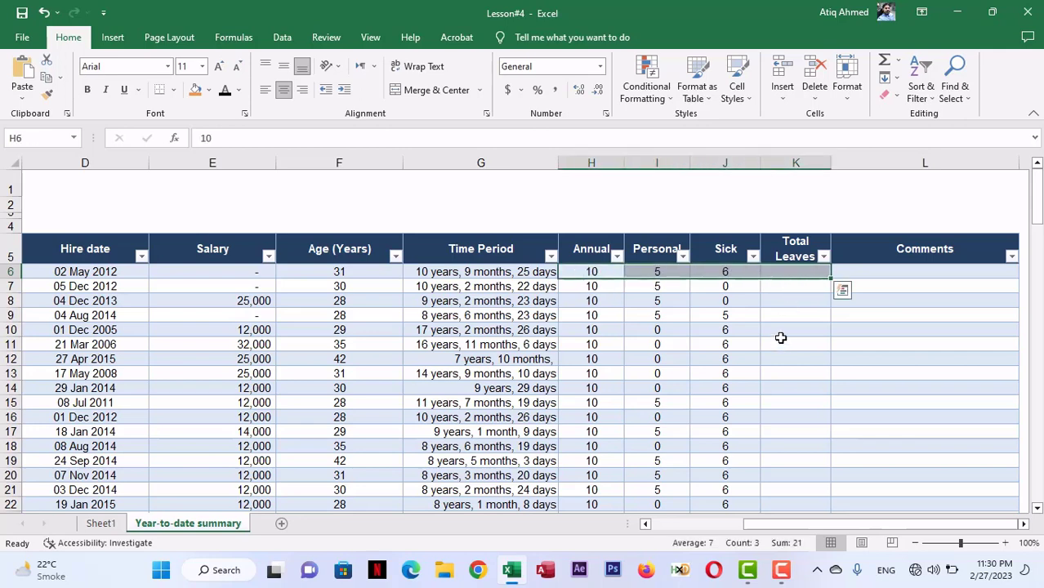
{"action": "left_click", "coordinate": [883, 60]}
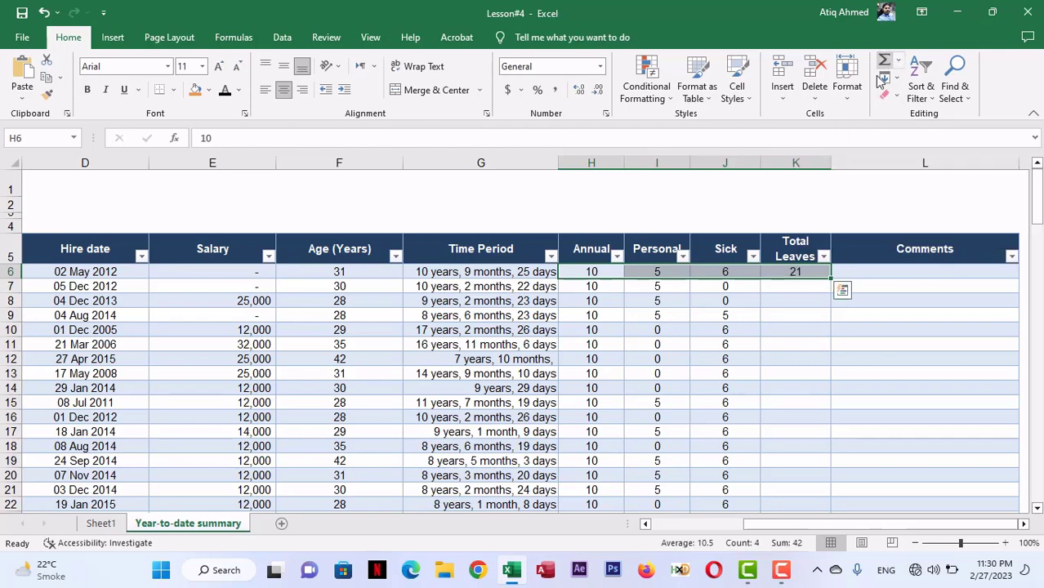
- Re-create the total in K6 with AutoSum from the emptied cell itself, summing H6:J6, and clear it again
{"action": "left_click", "coordinate": [793, 270]}
{"action": "key", "text": "Delete"}
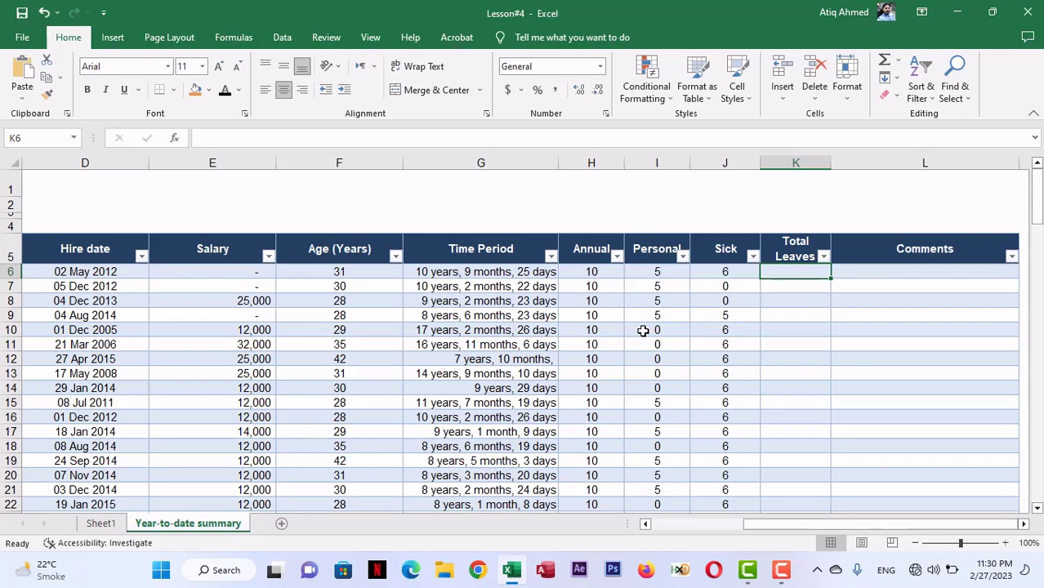
{"action": "key", "text": "alt+equal"}
{"action": "key", "text": "Return"}
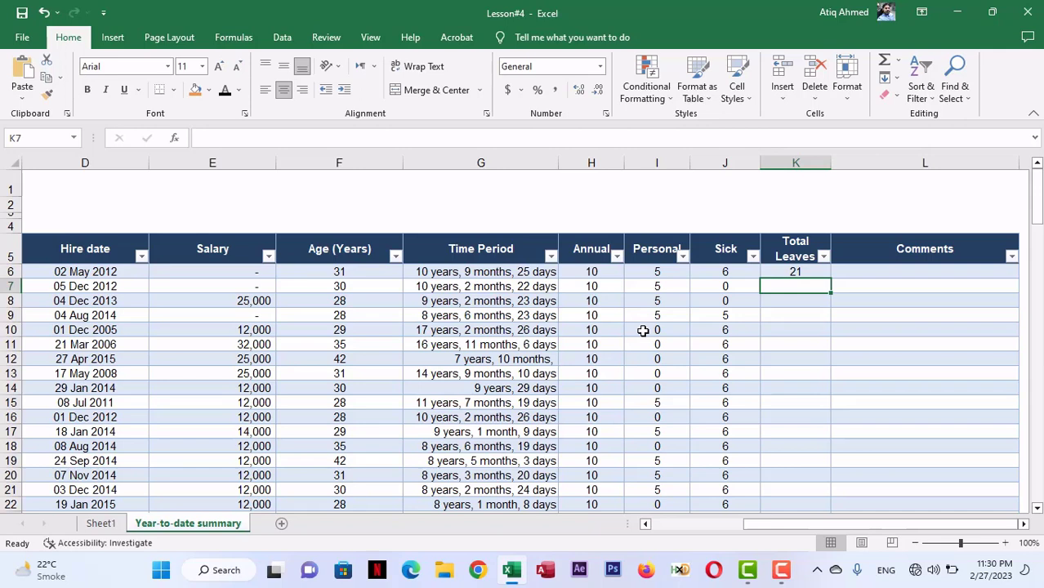
{"action": "left_click", "coordinate": [776, 276]}
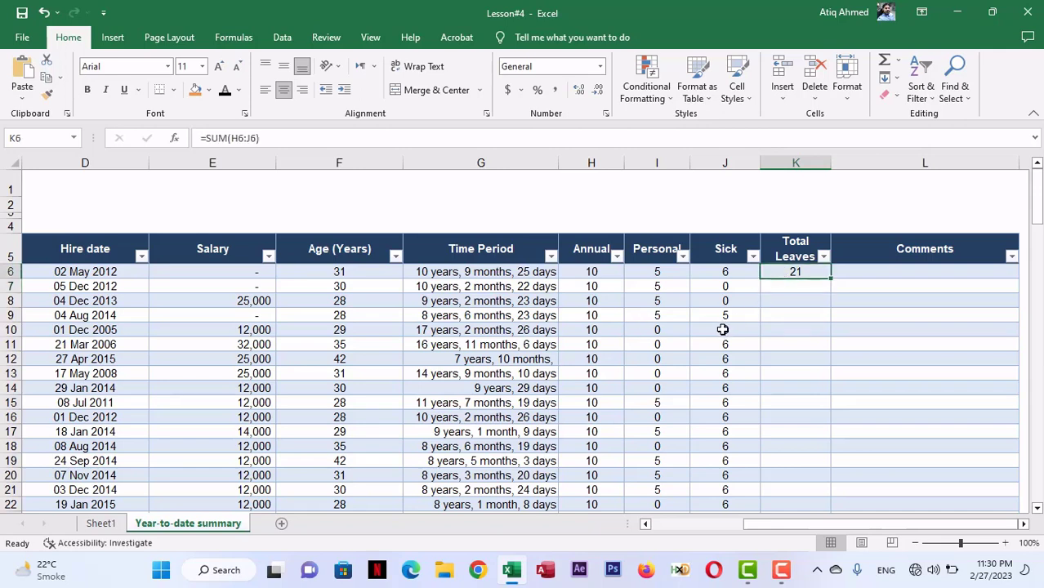
{"action": "key", "text": "Delete"}
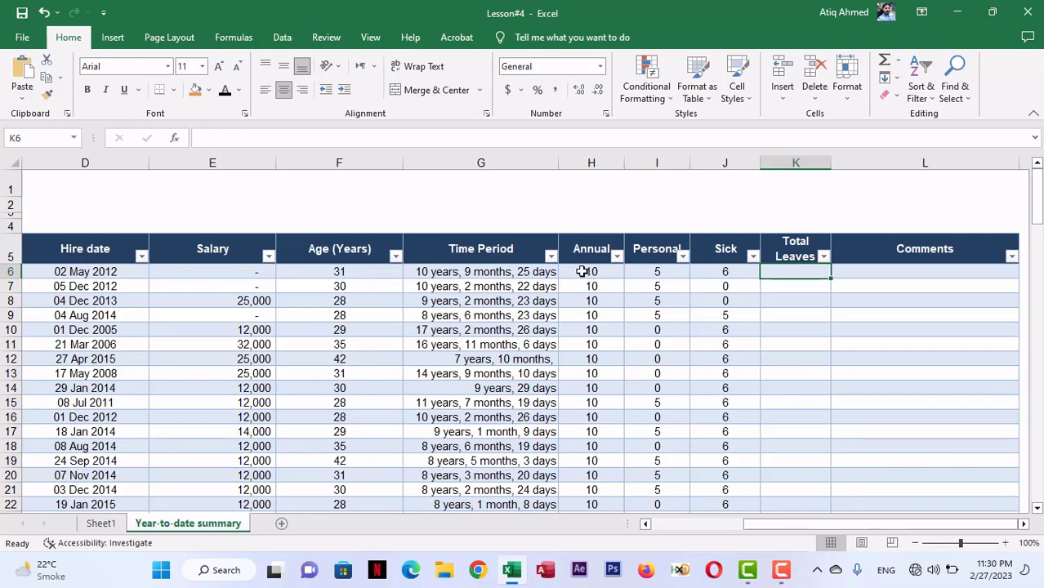
- Select the leave values in H6:J6 and examine the calculation options available for the status bar
{"action": "left_click_drag", "start_coordinate": [580, 271], "coordinate": [730, 271]}
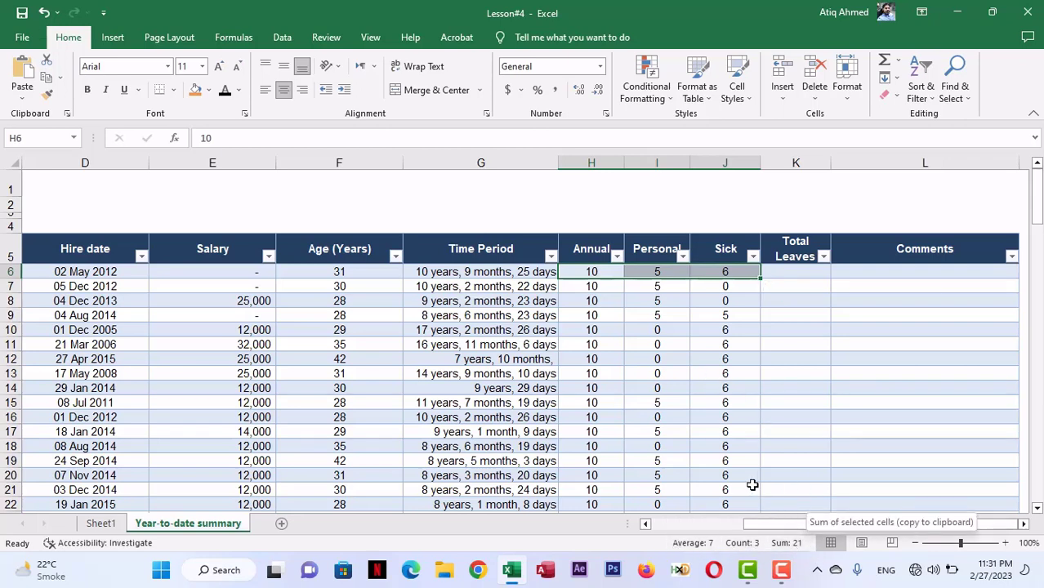
{"action": "right_click", "coordinate": [638, 551]}
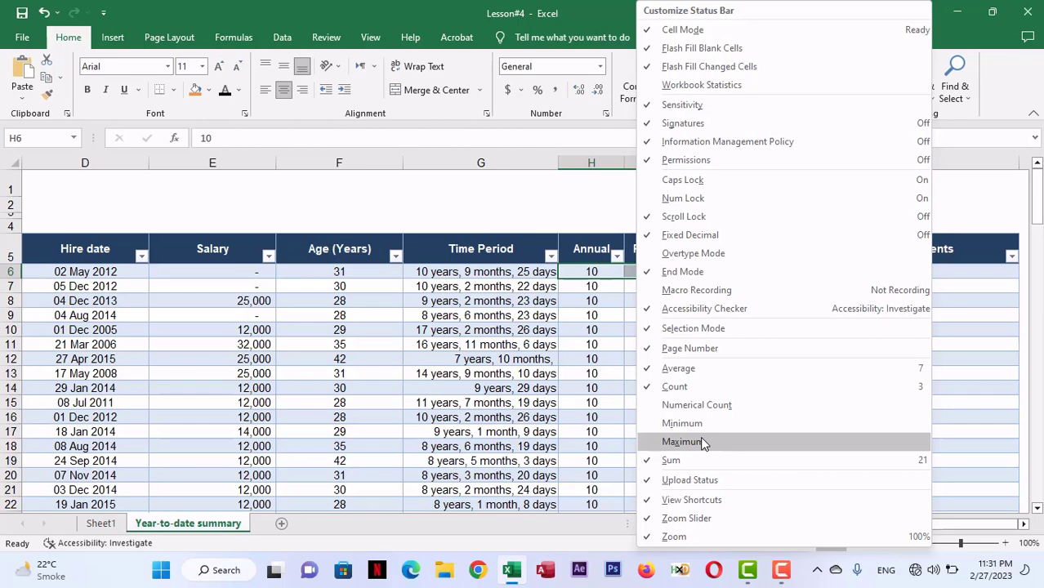
{"action": "left_click", "coordinate": [529, 354]}
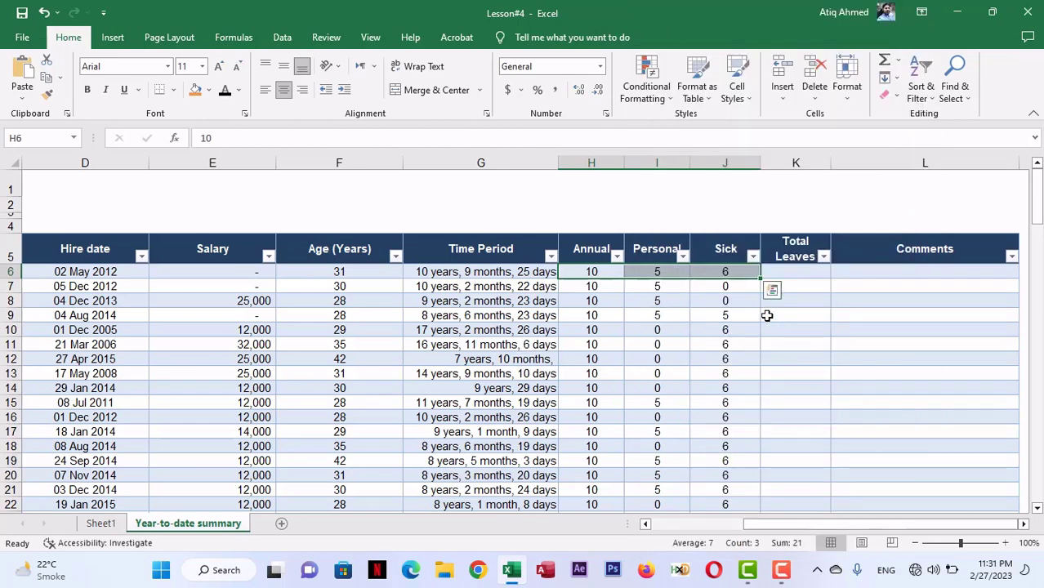
- Fill the Total Leaves column for all employees by applying AutoSum to the selected range H6:K92
{"action": "left_click", "coordinate": [777, 271]}
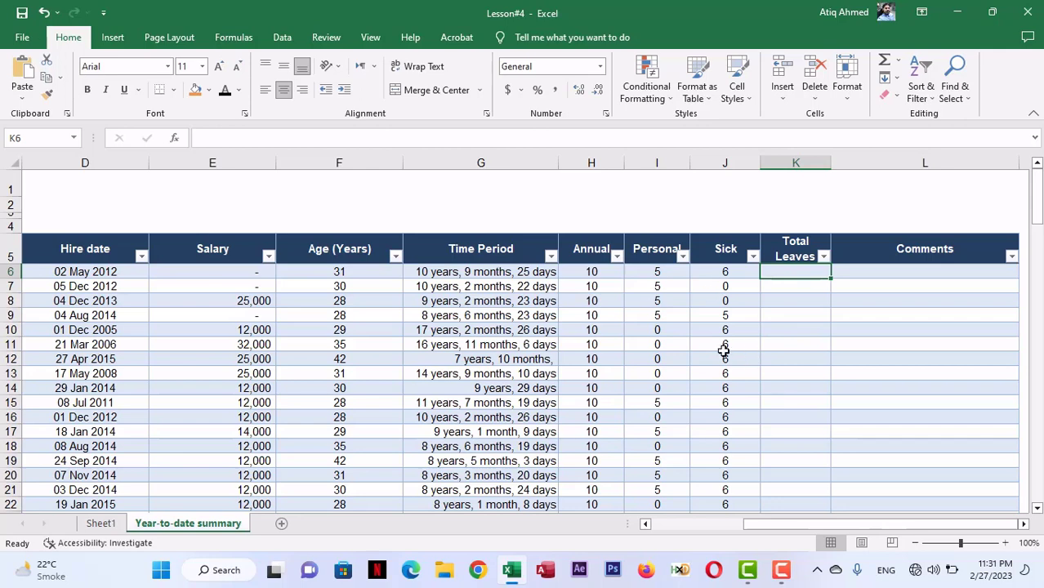
{"action": "left_click", "coordinate": [585, 273]}
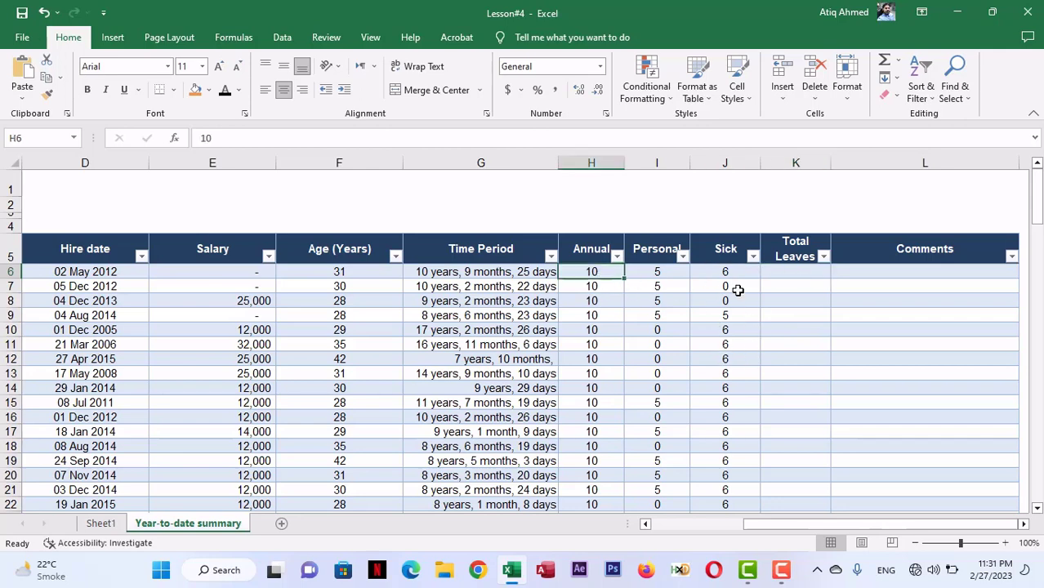
{"action": "left_click_drag", "start_coordinate": [738, 290], "coordinate": [798, 474]}
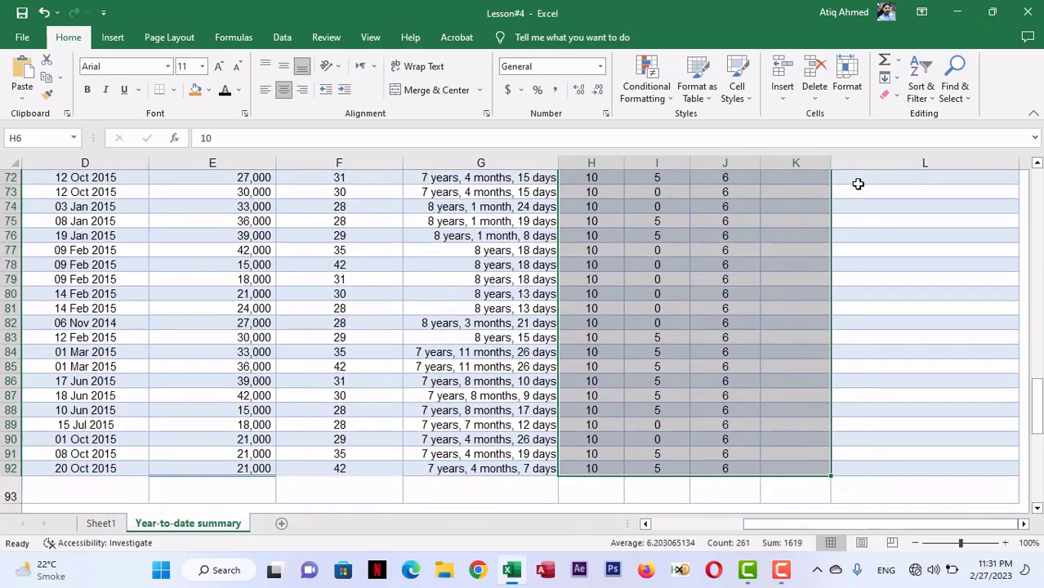
{"action": "left_click", "coordinate": [884, 60]}
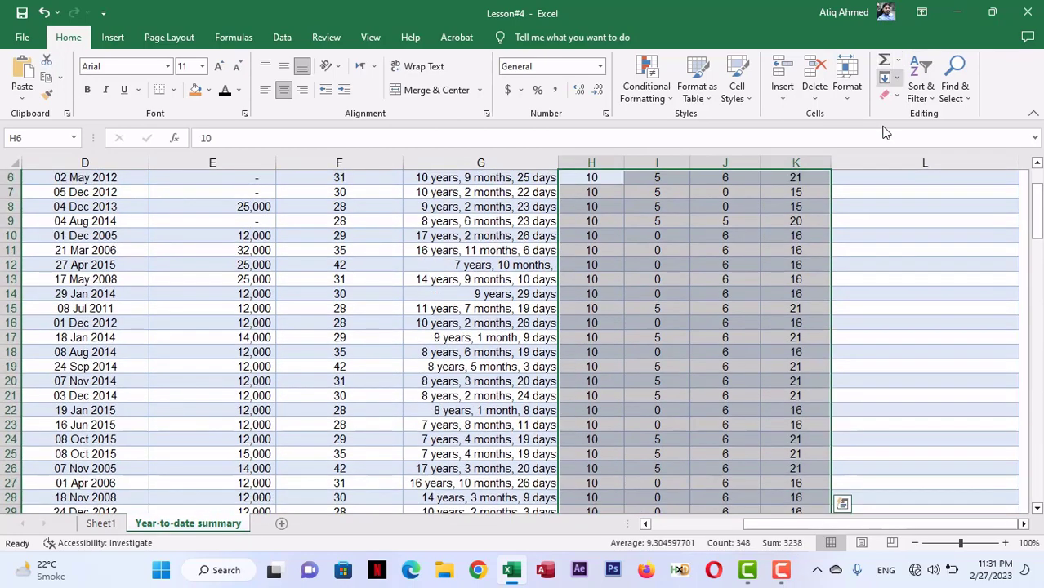
{"action": "scroll", "coordinate": [805, 233], "scroll_direction": "up", "scroll_amount": 2}
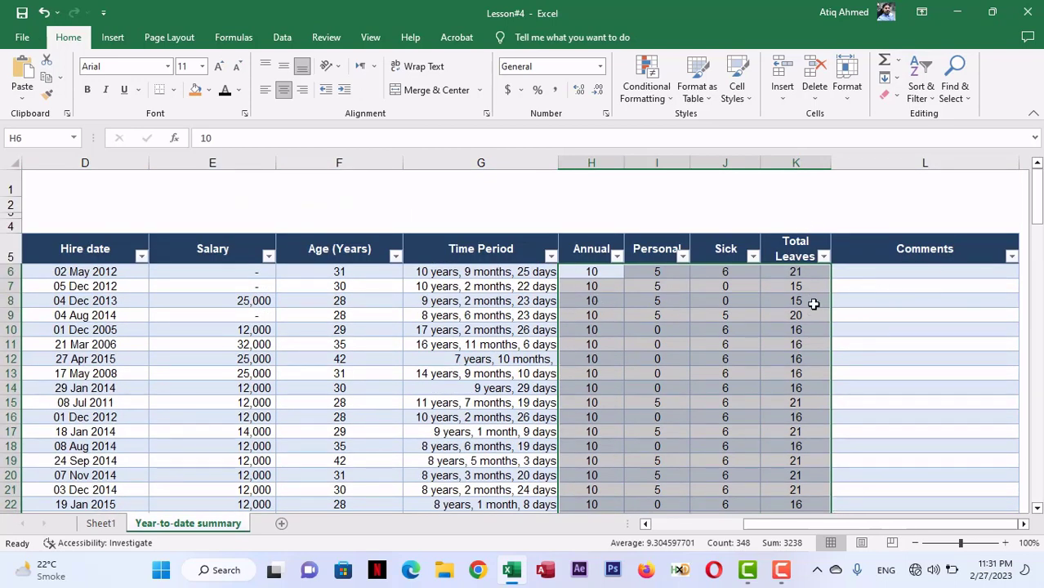
- Clear the Total Leaves results from K6:K92 and return to cell K6
{"action": "left_click_drag", "start_coordinate": [797, 271], "coordinate": [809, 445]}
{"action": "key", "text": "Delete"}
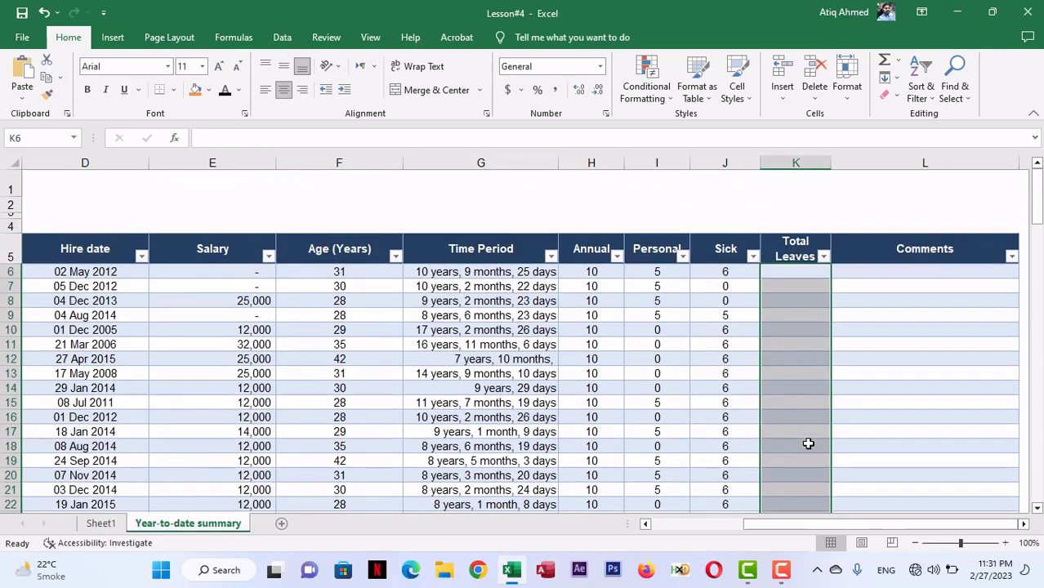
{"action": "left_click", "coordinate": [788, 274]}
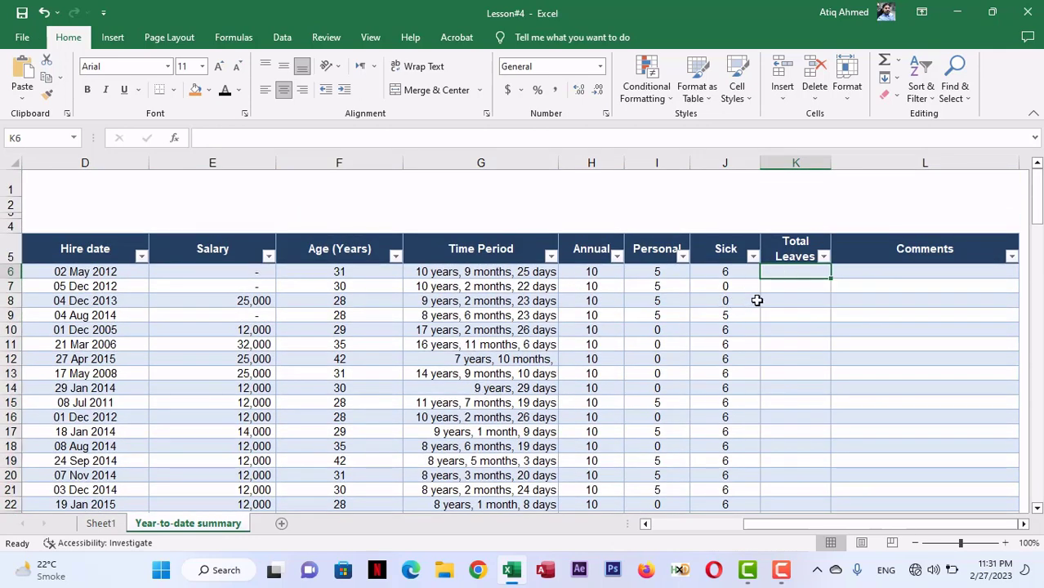
- Fill the totals again by selecting only the empty Total Leaves cells K6:K92 and applying AutoSum
{"action": "left_click_drag", "start_coordinate": [793, 274], "coordinate": [788, 469]}
{"action": "key", "text": "ctrl+d"}
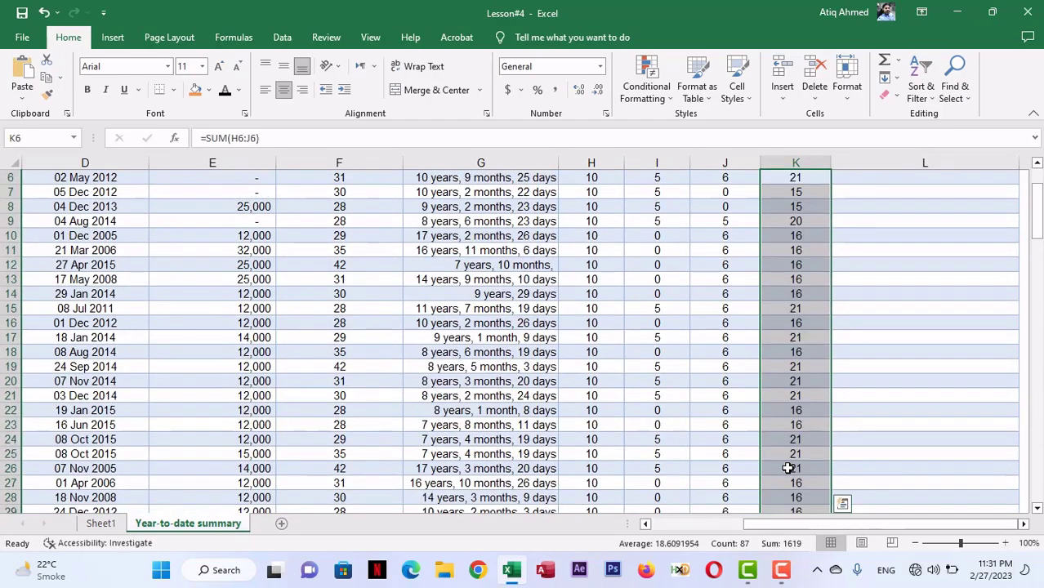
{"action": "scroll", "coordinate": [787, 468], "scroll_direction": "up", "scroll_amount": 2}
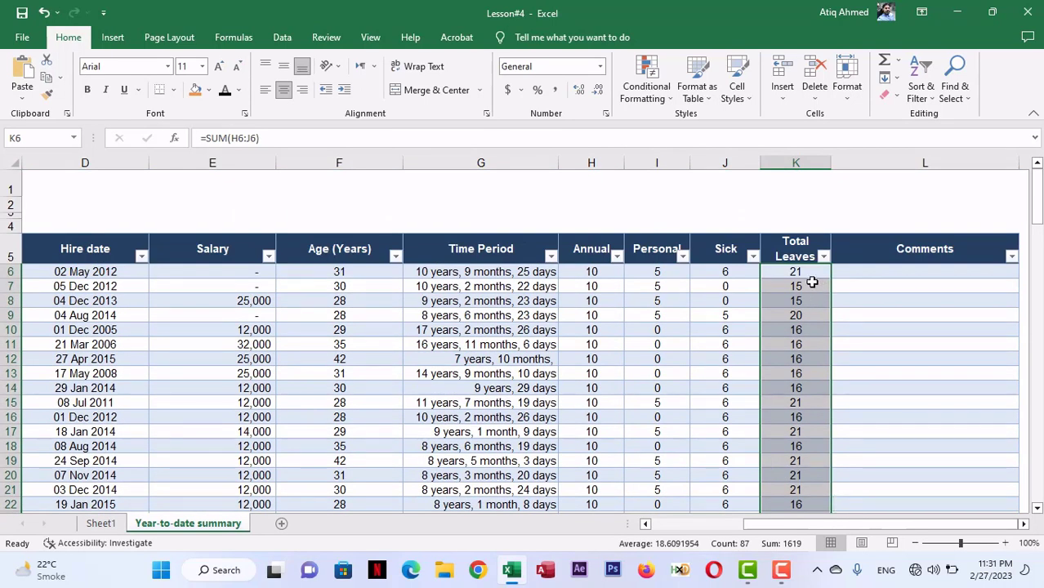
- Inspect the SUM formulas in Total Leaves cells K6, K8 and K14 to check which leave cells each one adds
{"action": "left_click", "coordinate": [804, 272]}
{"action": "left_click", "coordinate": [278, 137]}
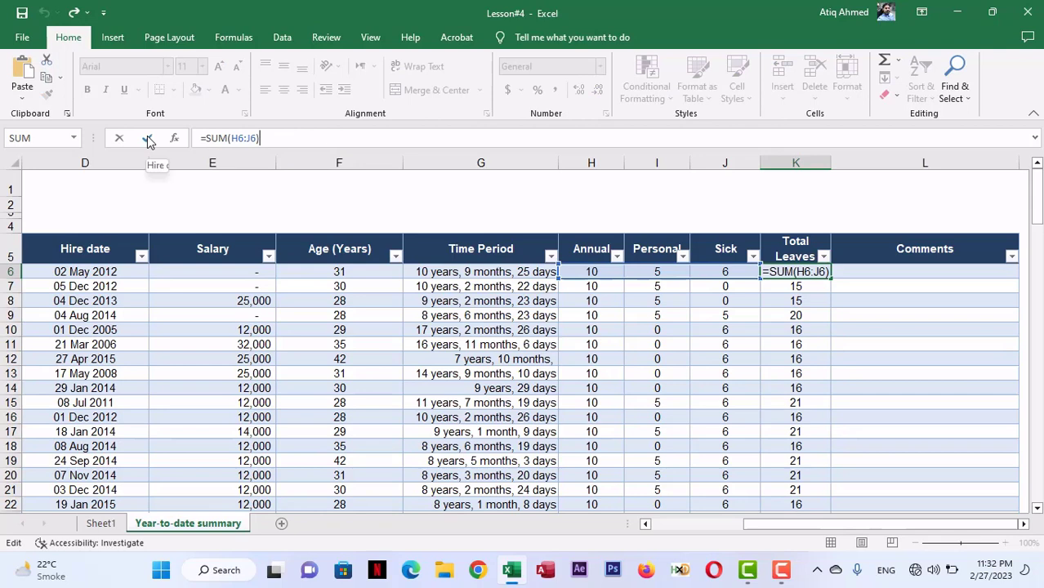
{"action": "left_click", "coordinate": [147, 138]}
{"action": "left_click", "coordinate": [815, 302]}
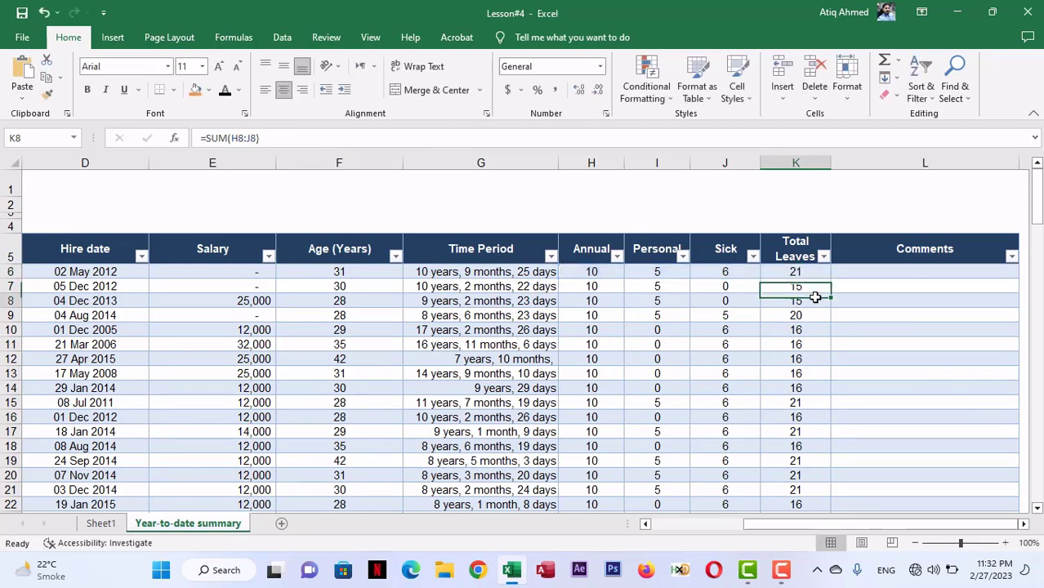
{"action": "left_click", "coordinate": [269, 138]}
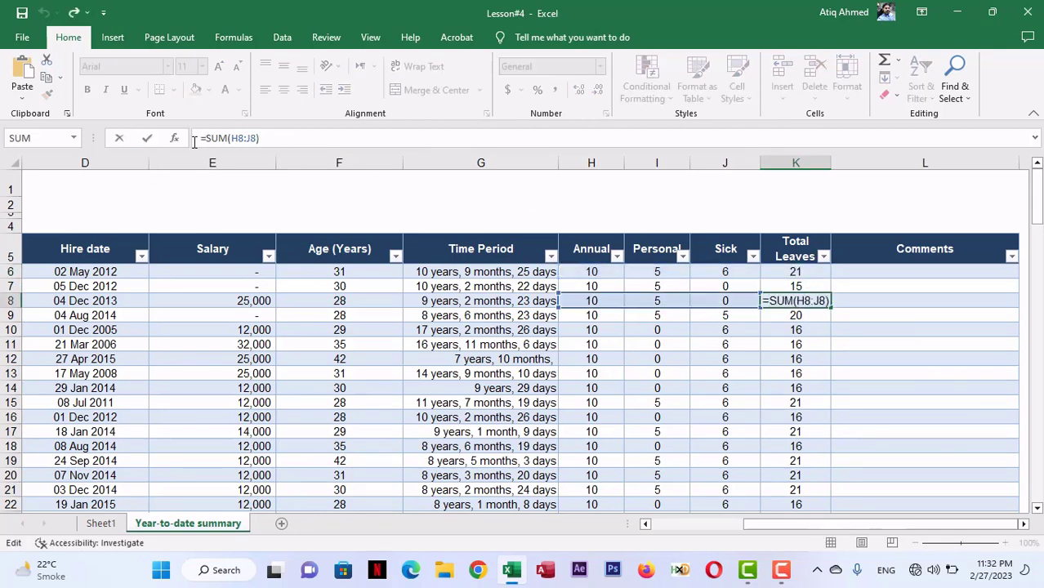
{"action": "left_click", "coordinate": [148, 141]}
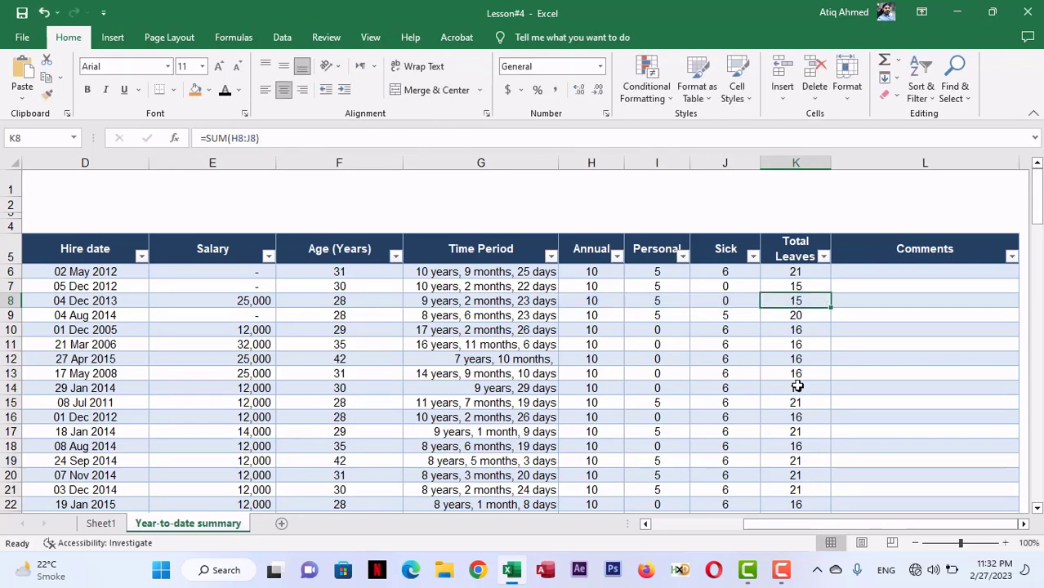
{"action": "left_click", "coordinate": [795, 387]}
{"action": "left_click", "coordinate": [307, 136]}
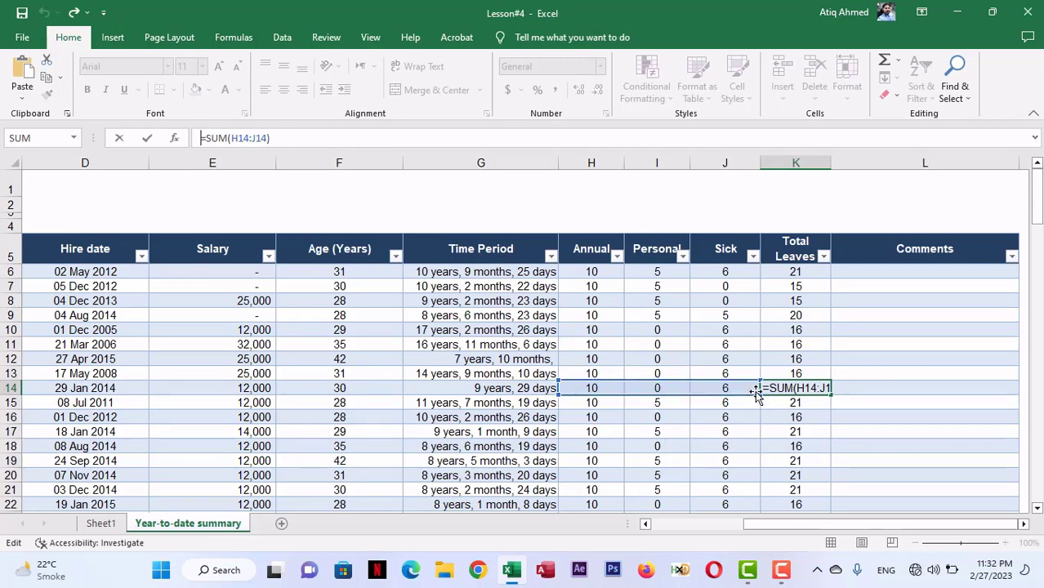
{"action": "left_click", "coordinate": [148, 141]}
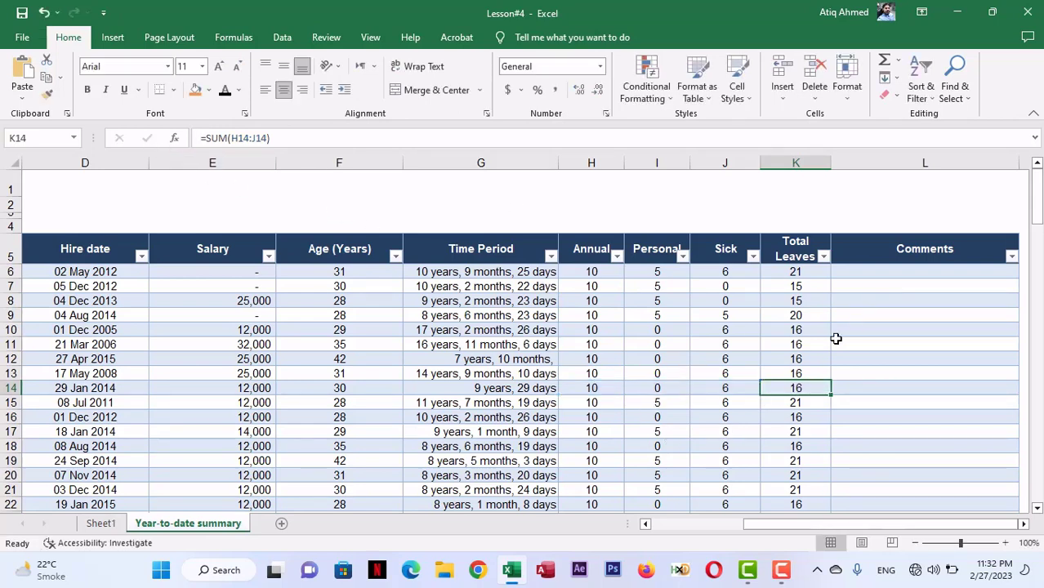
- Delete all Total Leaves formulas in K6:K92 and select the emptied cell K6
{"action": "left_click_drag", "start_coordinate": [805, 272], "coordinate": [810, 495]}
{"action": "left_click_drag", "start_coordinate": [1039, 380], "coordinate": [1037, 175]}
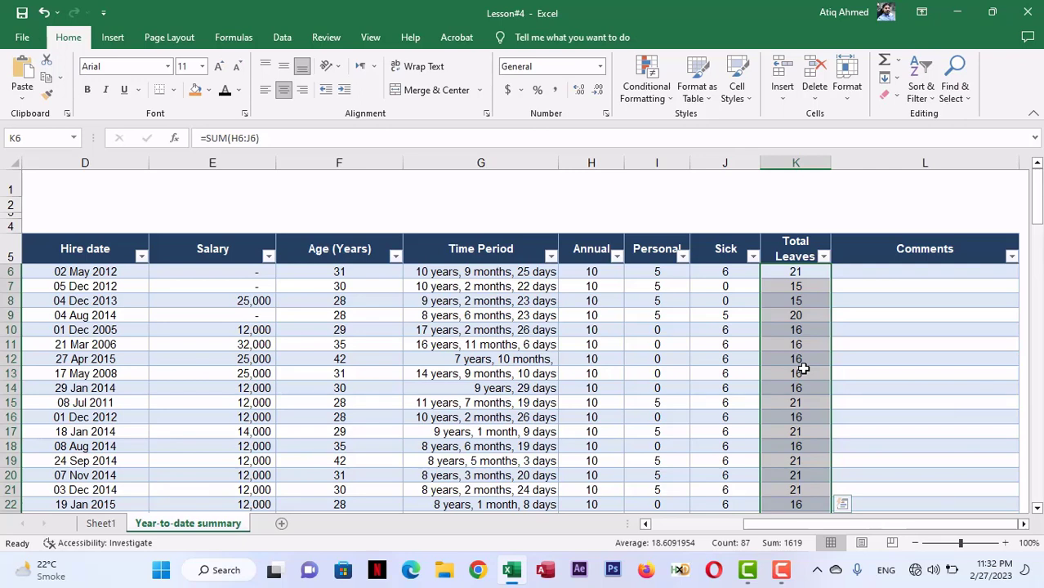
{"action": "key", "text": "Delete"}
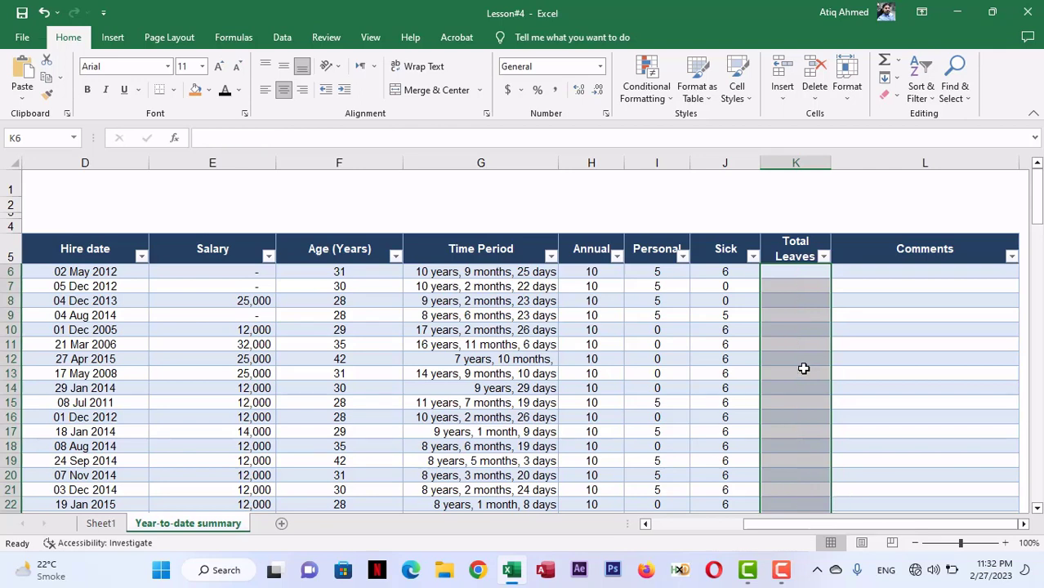
{"action": "left_click", "coordinate": [787, 274]}
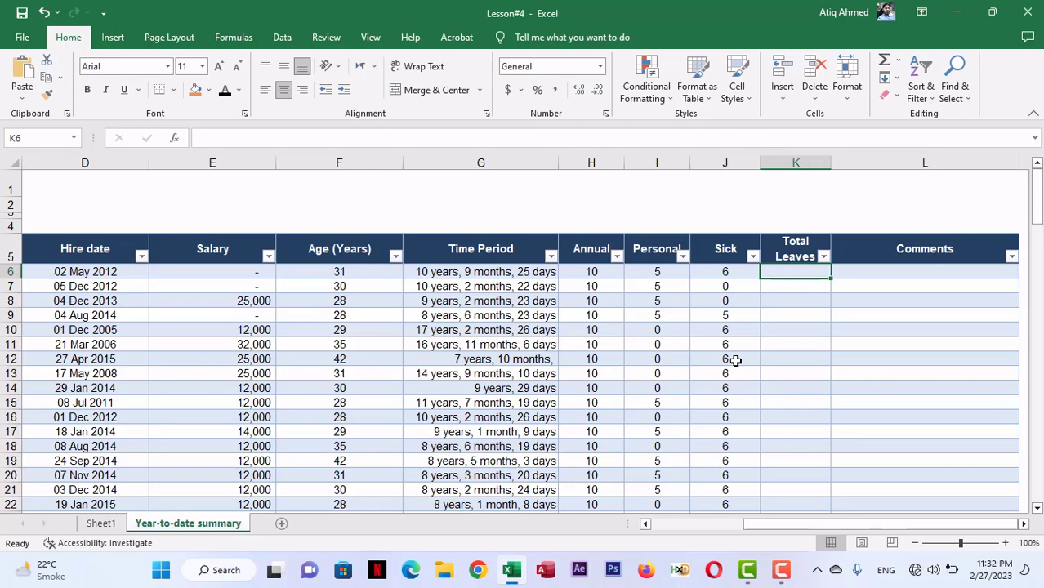
{"action": "key", "text": "ctrl+shift+Down"}
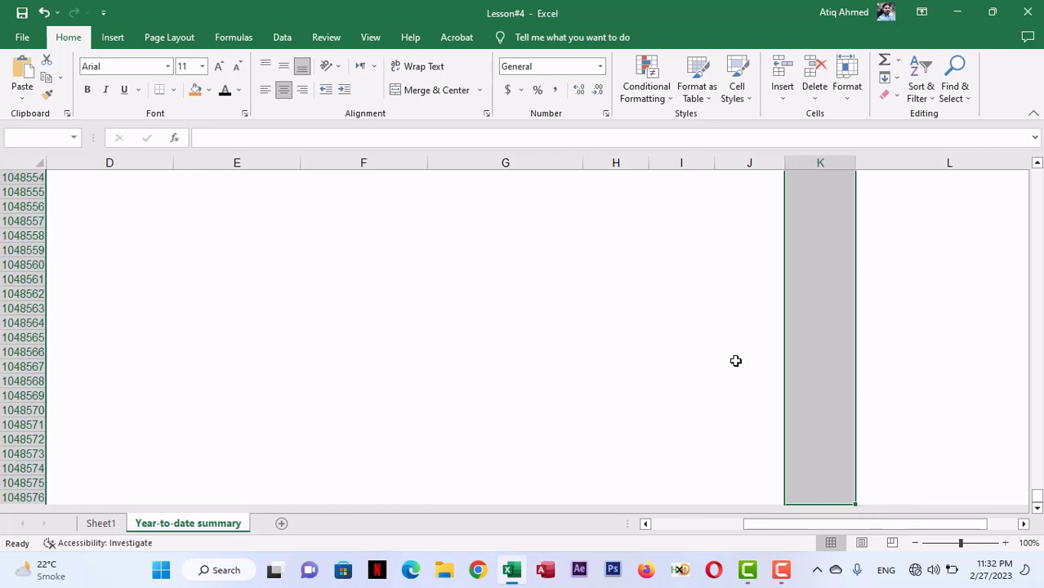
{"action": "left_click_drag", "start_coordinate": [1038, 498], "coordinate": [1038, 172]}
{"action": "left_click", "coordinate": [789, 277]}
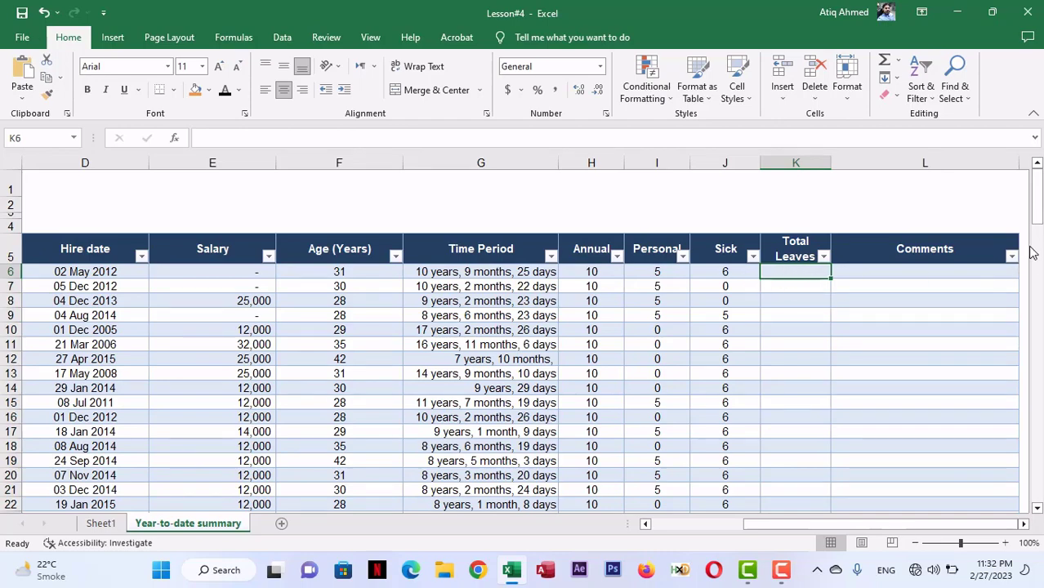
- Select K6:K92, enter =SUM(H6:J6) into all the selected cells at once, and review the filled Total Leaves column
{"action": "left_click_drag", "start_coordinate": [1036, 202], "coordinate": [1035, 422]}
{"action": "left_click", "coordinate": [790, 385], "text": "shift"}
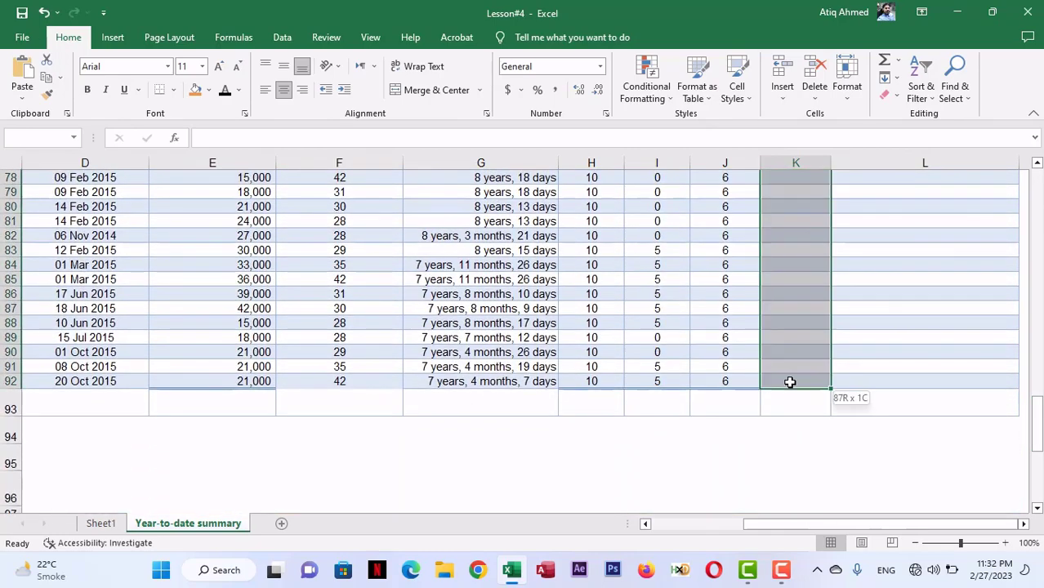
{"action": "left_click_drag", "start_coordinate": [1040, 416], "coordinate": [1036, 195]}
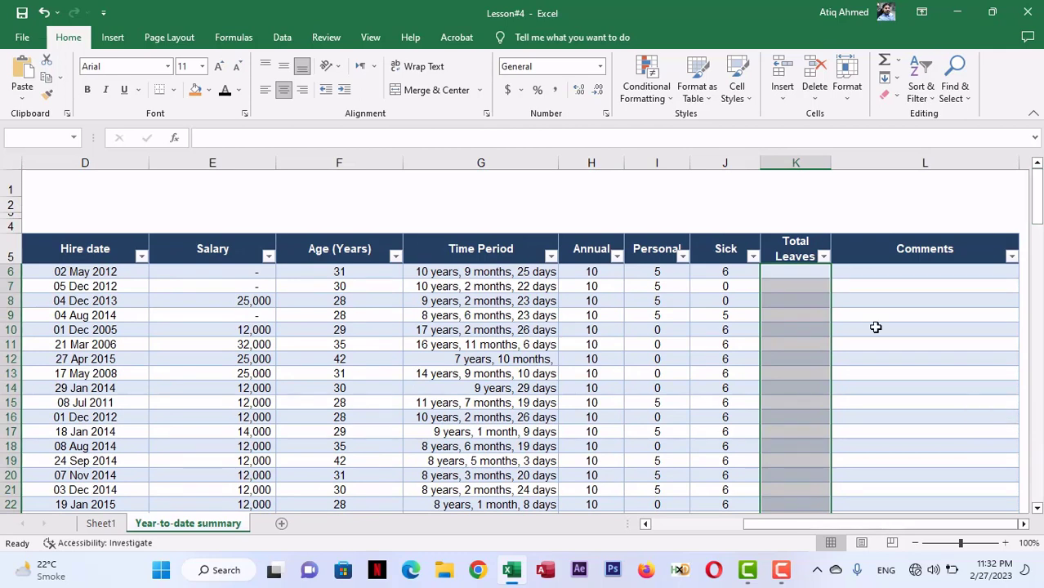
{"action": "type", "text": "=SUM("}
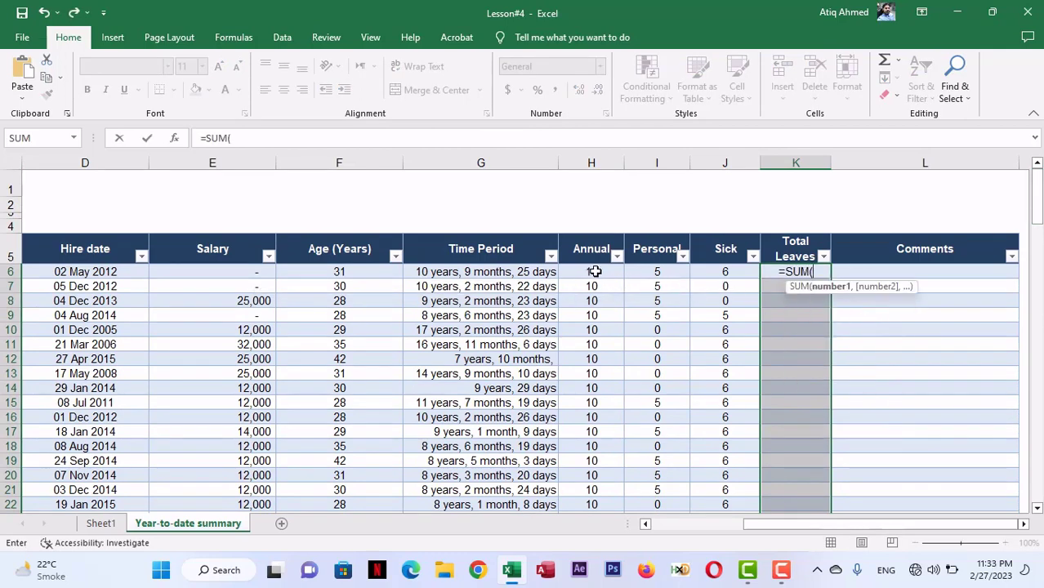
{"action": "left_click_drag", "start_coordinate": [595, 271], "coordinate": [725, 272]}
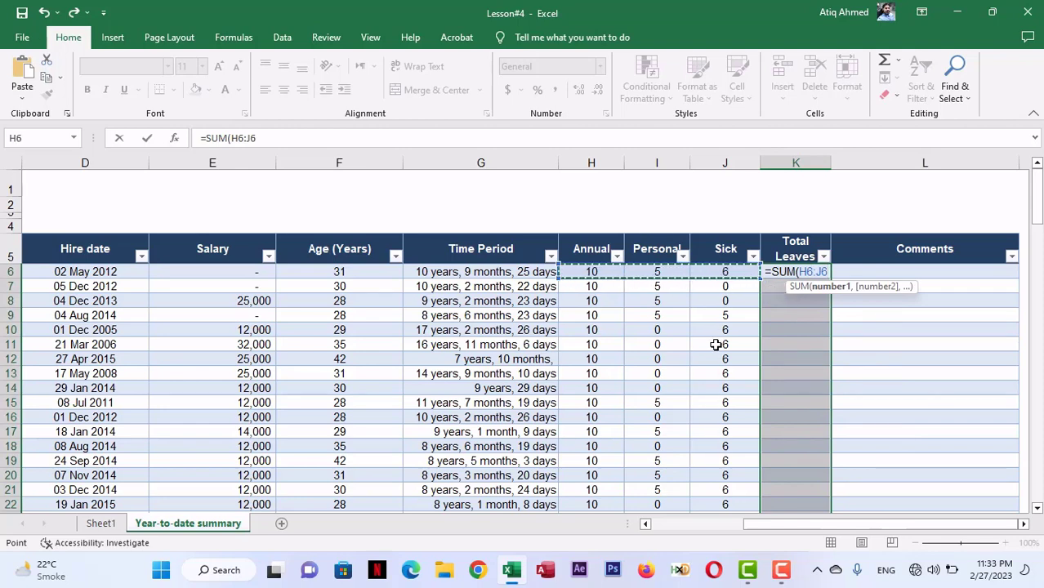
{"action": "key", "text": "ctrl+Return"}
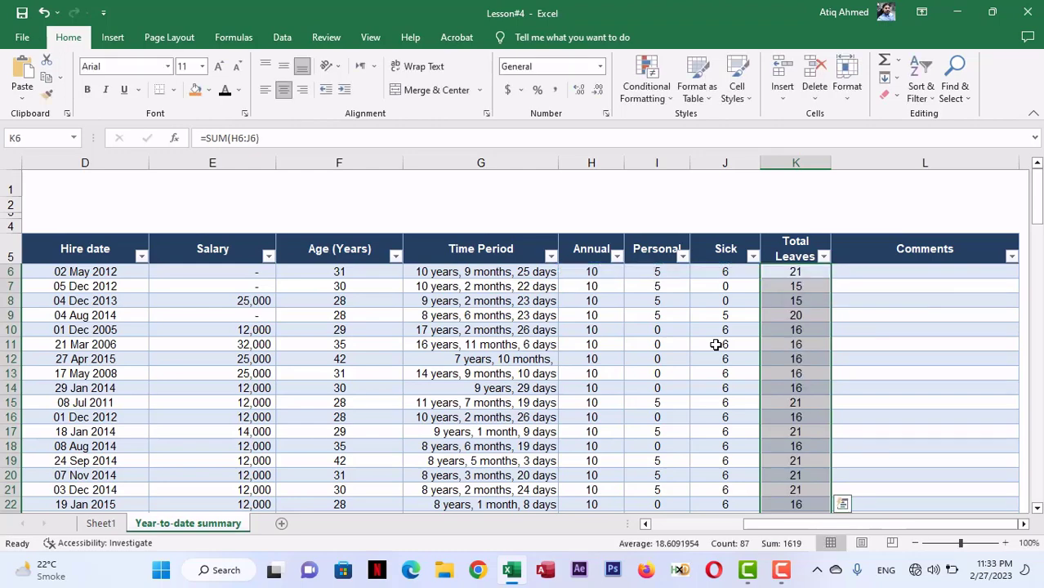
{"action": "scroll", "coordinate": [762, 317], "scroll_direction": "down", "scroll_amount": 11}
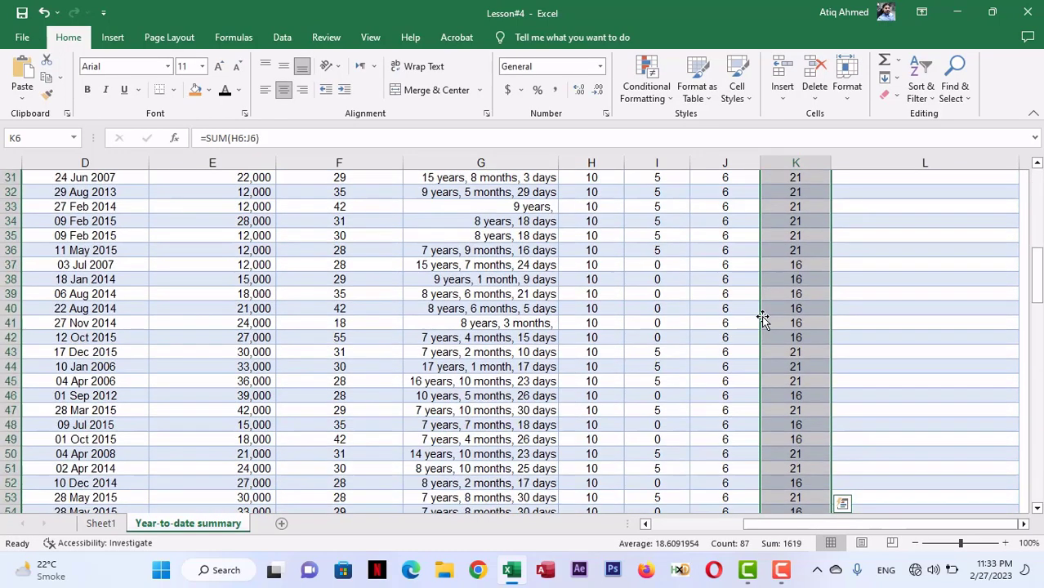
{"action": "scroll", "coordinate": [761, 316], "scroll_direction": "down", "scroll_amount": 10}
{"action": "scroll", "coordinate": [762, 315], "scroll_direction": "up", "scroll_amount": 12}
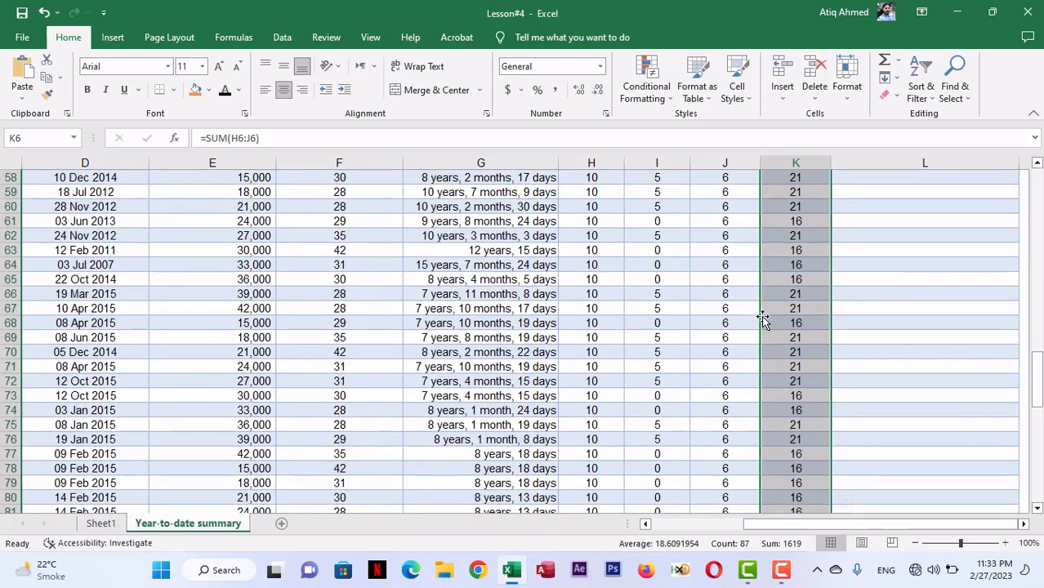
{"action": "scroll", "coordinate": [762, 316], "scroll_direction": "up", "scroll_amount": 10}
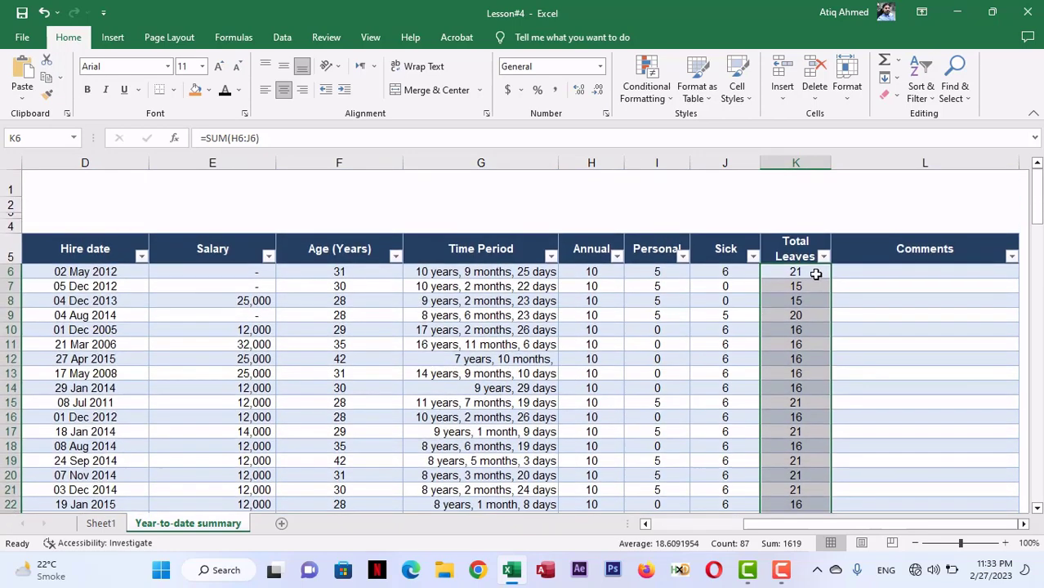
- Clear the Total Leaves column from K6 down to K92 and go back to K6
{"action": "left_click", "coordinate": [867, 274]}
{"action": "key", "text": "Left"}
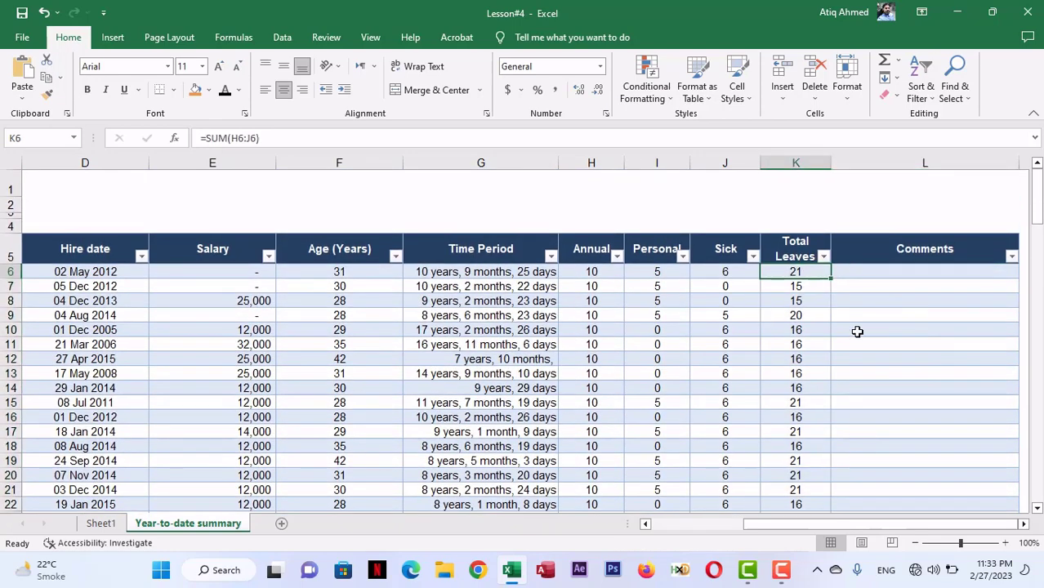
{"action": "key", "text": "ctrl+shift+Down"}
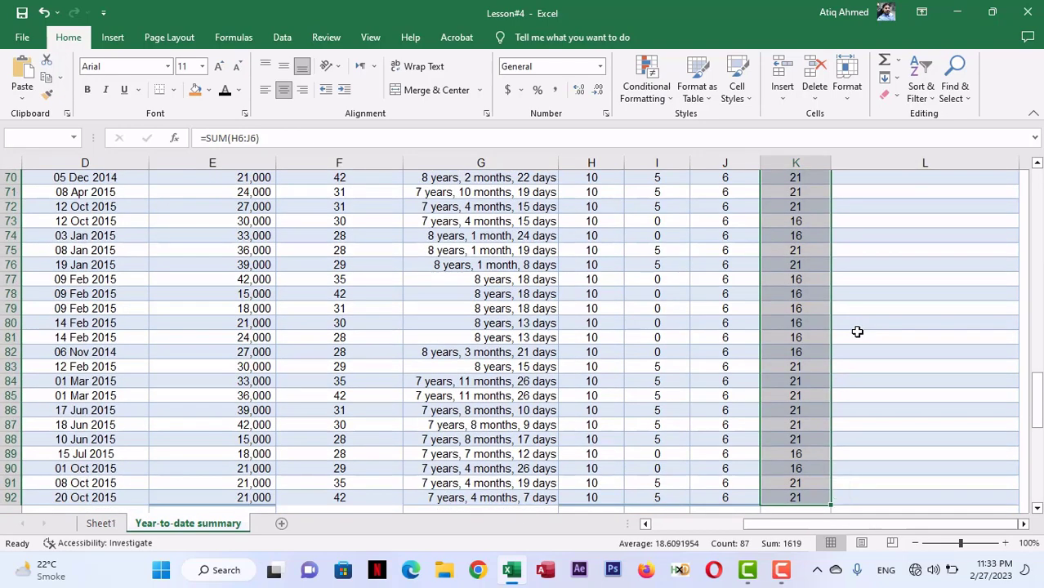
{"action": "key", "text": "Delete"}
{"action": "scroll", "coordinate": [858, 332], "scroll_direction": "up", "scroll_amount": 20}
{"action": "left_click", "coordinate": [786, 273]}
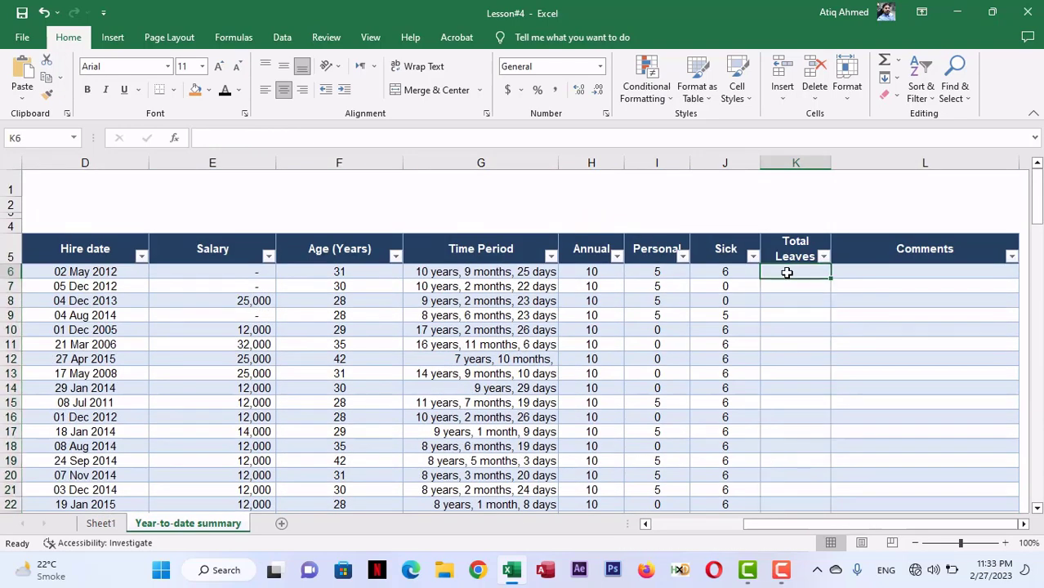
- Select the empty Total Leaves cells K6:K92 and fill them all with AutoSum totals of each row's leaves
{"action": "left_click_drag", "start_coordinate": [1040, 202], "coordinate": [1040, 423]}
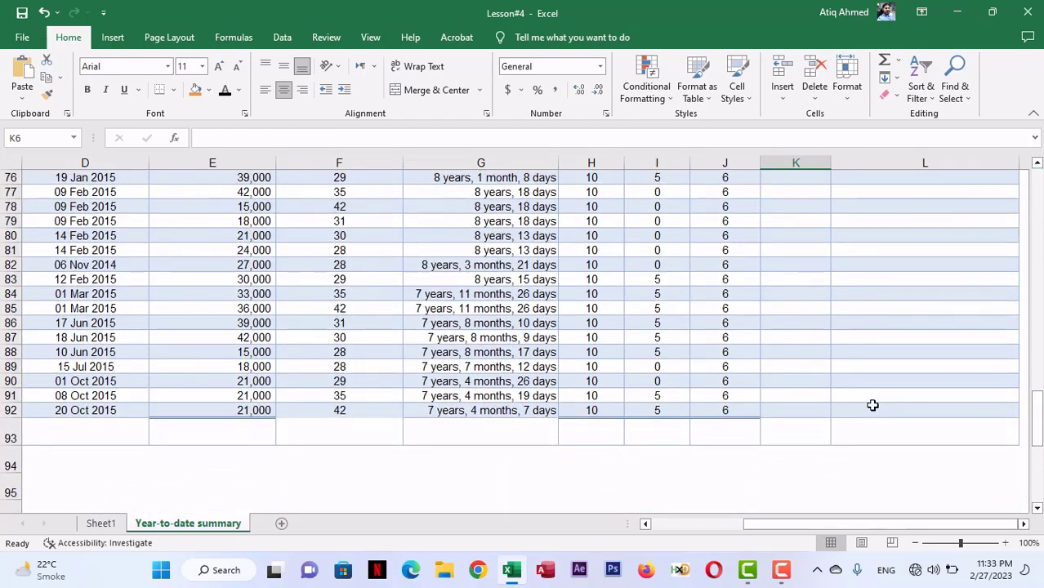
{"action": "left_click", "coordinate": [788, 407], "text": "shift"}
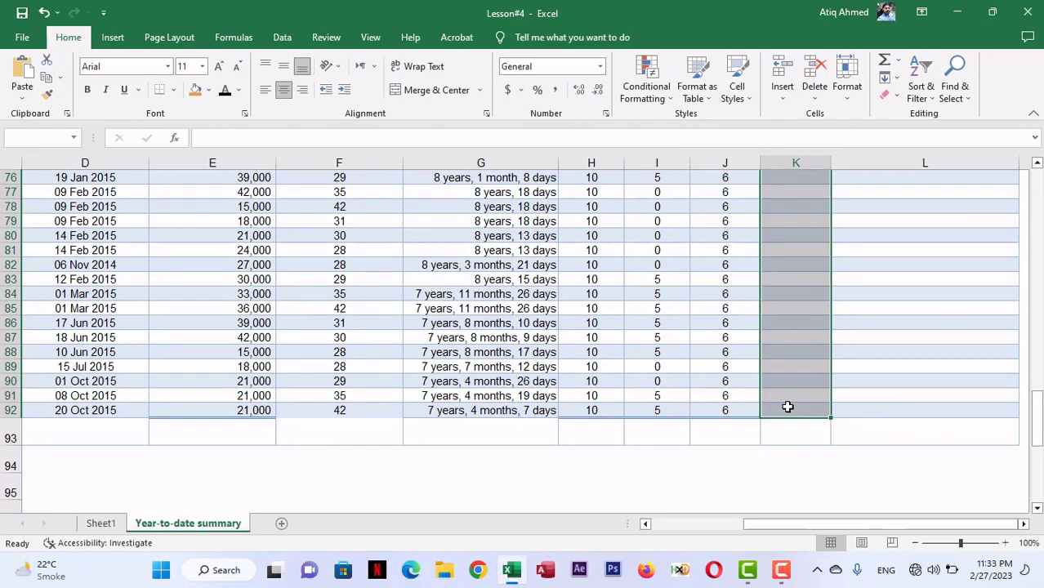
{"action": "left_click_drag", "start_coordinate": [1037, 419], "coordinate": [1037, 196]}
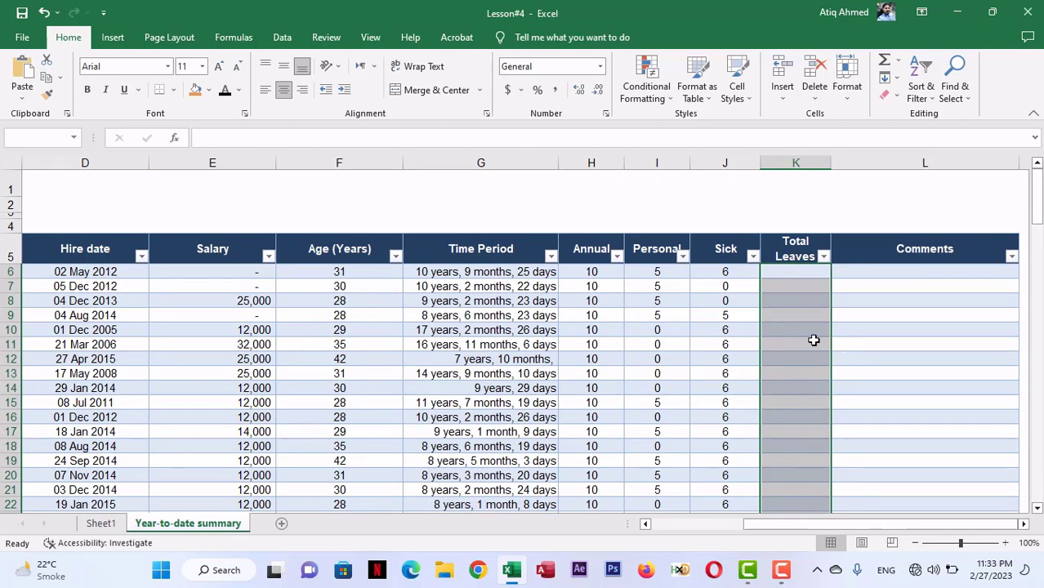
{"action": "key", "text": "alt+equal"}
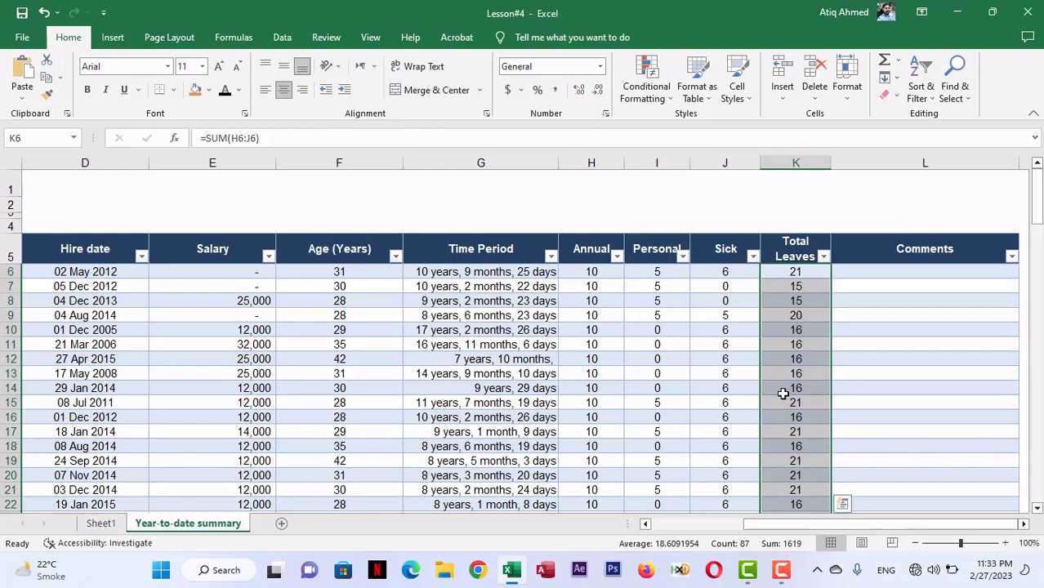
- Review the filled Total Leaves column from K6 down to K92
{"action": "scroll", "coordinate": [783, 394], "scroll_direction": "down", "scroll_amount": 11}
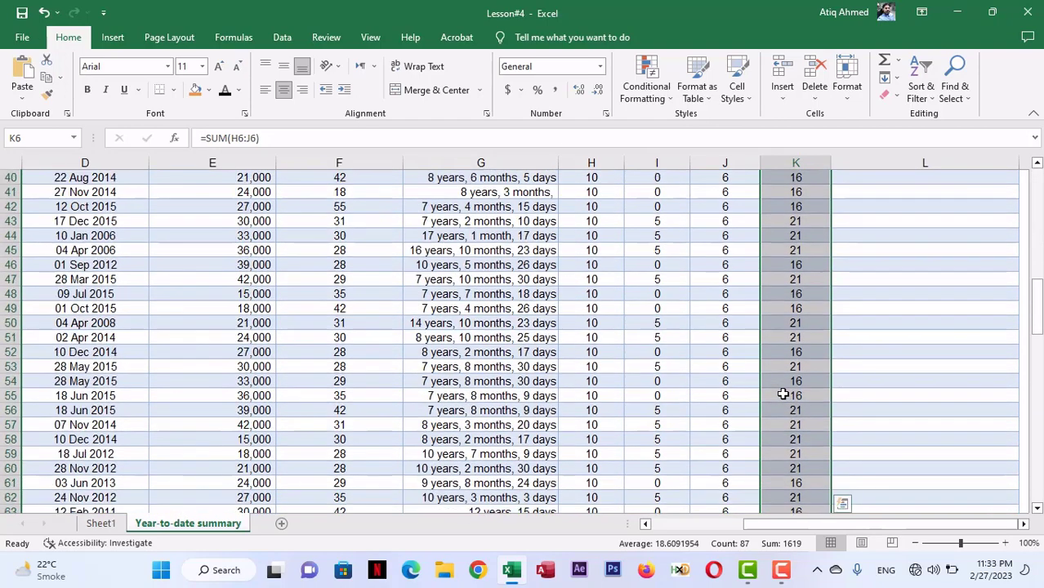
{"action": "scroll", "coordinate": [783, 394], "scroll_direction": "down", "scroll_amount": 3}
{"action": "scroll", "coordinate": [783, 394], "scroll_direction": "down", "scroll_amount": 4}
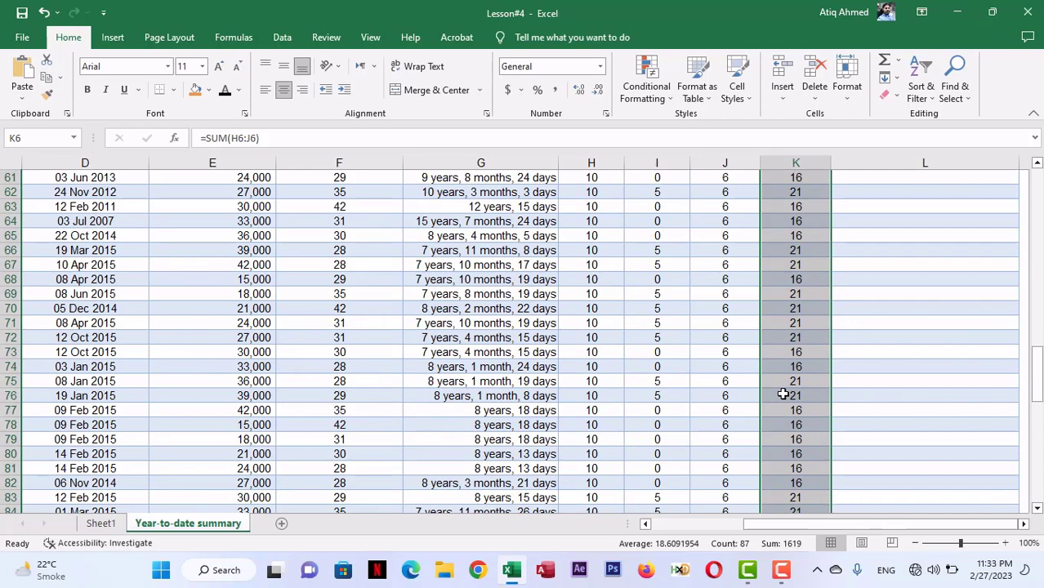
{"action": "scroll", "coordinate": [783, 394], "scroll_direction": "down", "scroll_amount": 3}
{"action": "scroll", "coordinate": [783, 394], "scroll_direction": "down", "scroll_amount": 2}
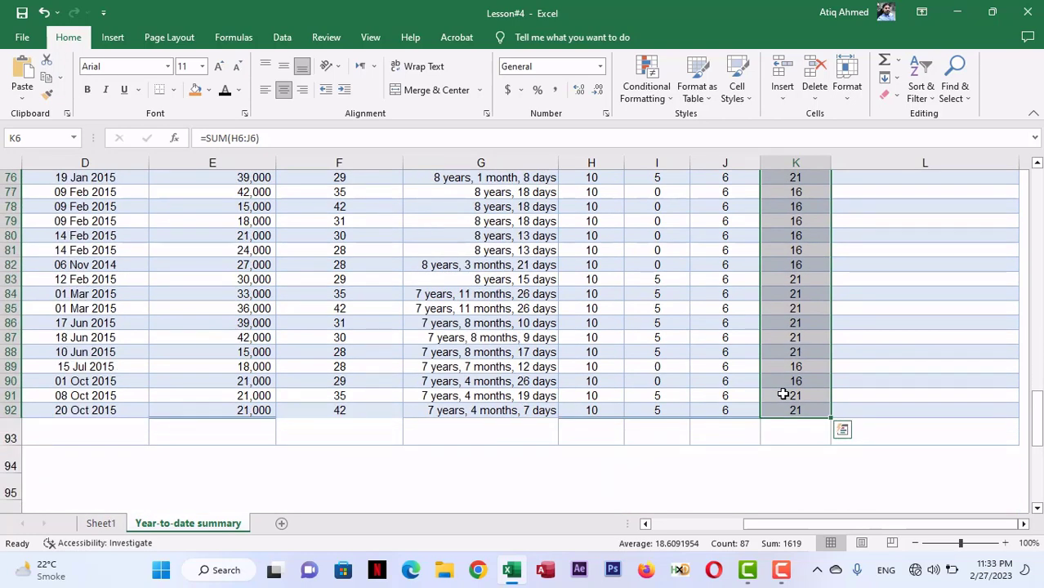
{"action": "left_click_drag", "start_coordinate": [1036, 419], "coordinate": [1036, 193]}
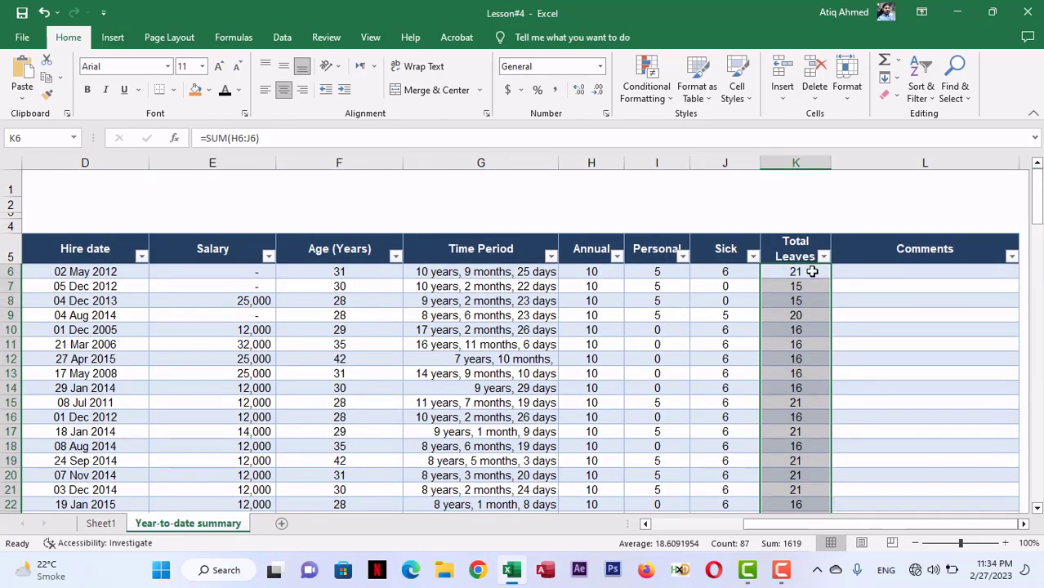
{"action": "scroll", "coordinate": [666, 337], "scroll_direction": "down", "scroll_amount": 14}
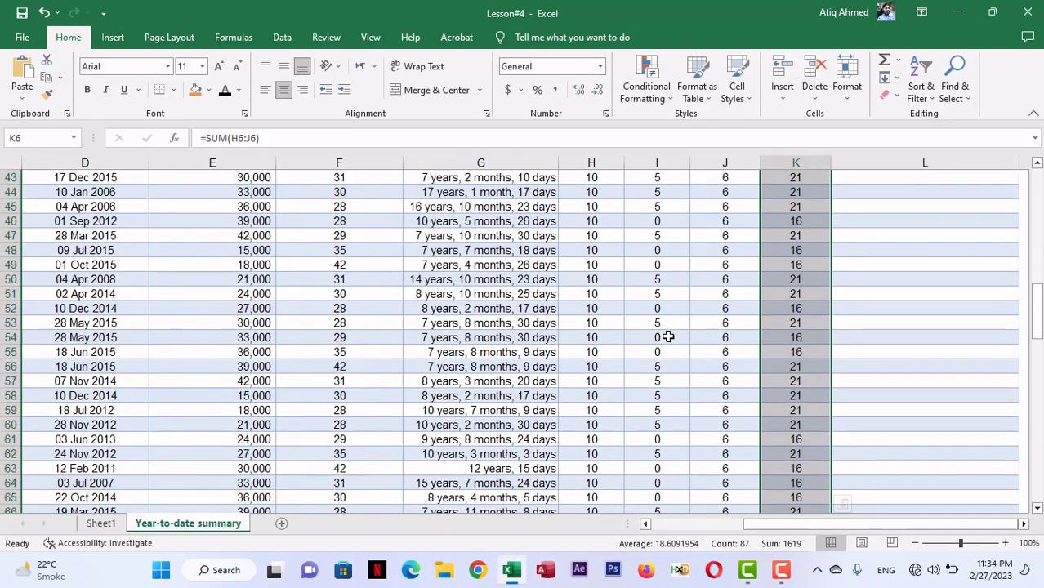
{"action": "scroll", "coordinate": [666, 336], "scroll_direction": "down", "scroll_amount": 11}
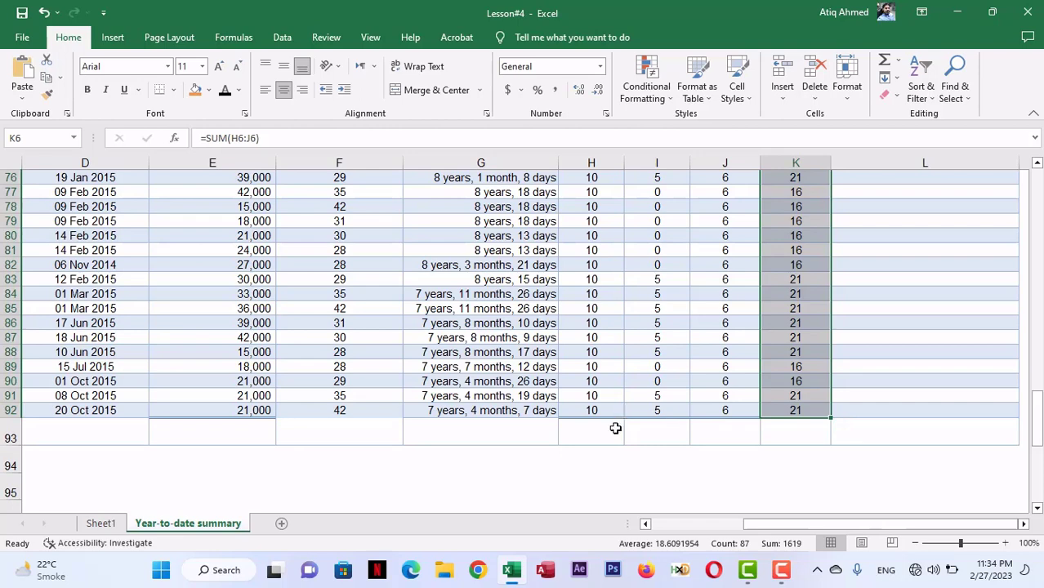
- Total the Annual leaves H6:H92 in cell H93 with AutoSum and check its formula
{"action": "left_click", "coordinate": [593, 429]}
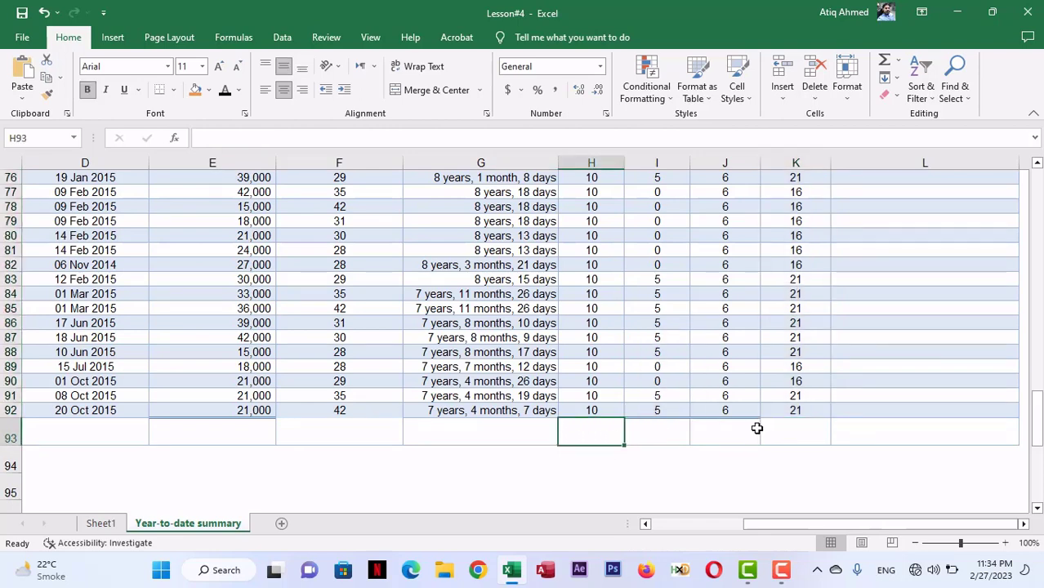
{"action": "key", "text": "alt+equal"}
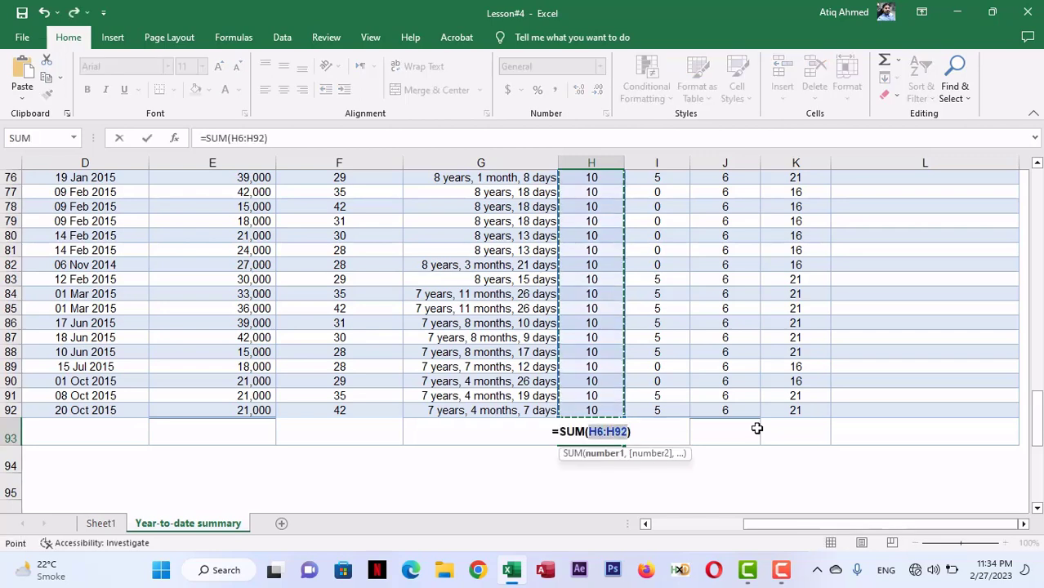
{"action": "key", "text": "Return"}
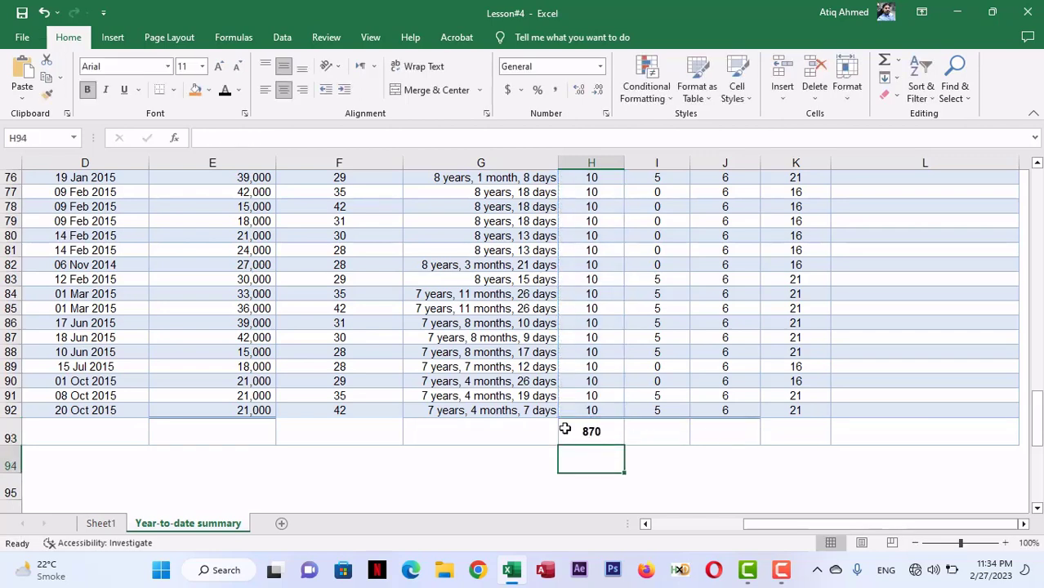
{"action": "key", "text": "Up"}
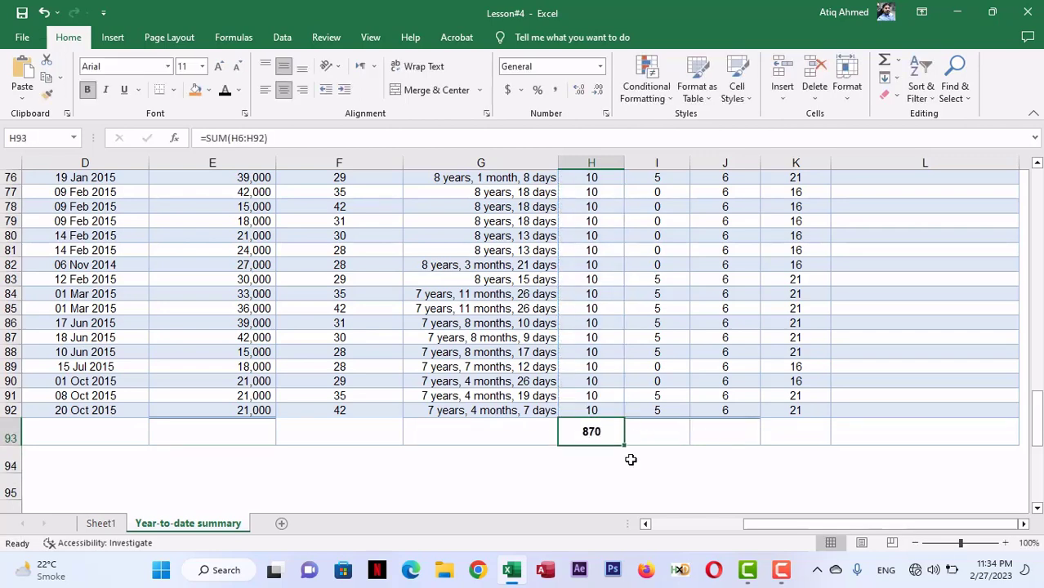
- Clear H93 and fill H93:J93 with AutoSum totals of the Annual, Personal and Sick columns
{"action": "key", "text": "Delete"}
{"action": "left_click_drag", "start_coordinate": [614, 439], "coordinate": [726, 436]}
{"action": "key", "text": "alt+equal"}
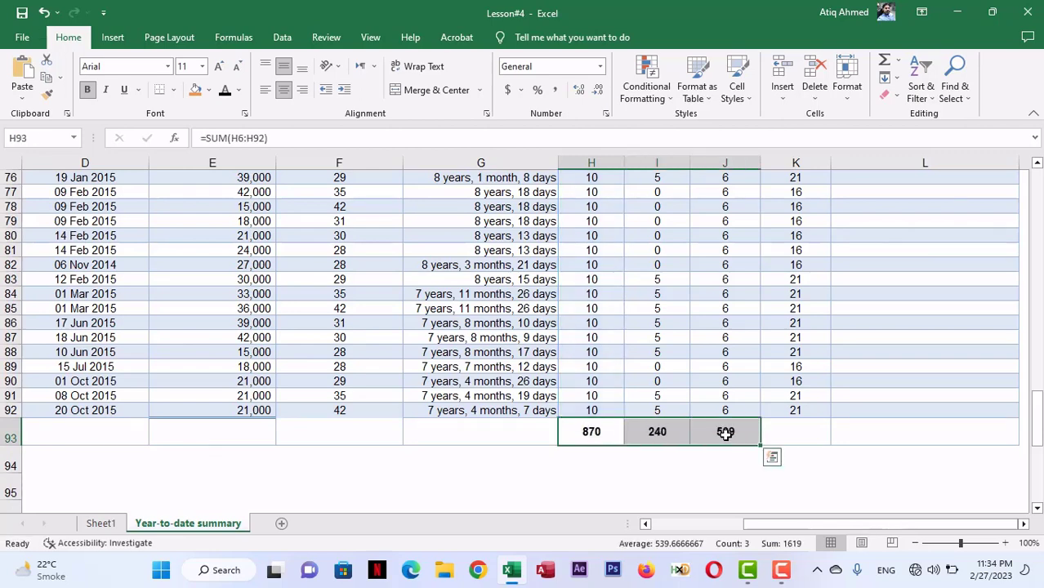
{"action": "left_click", "coordinate": [721, 338]}
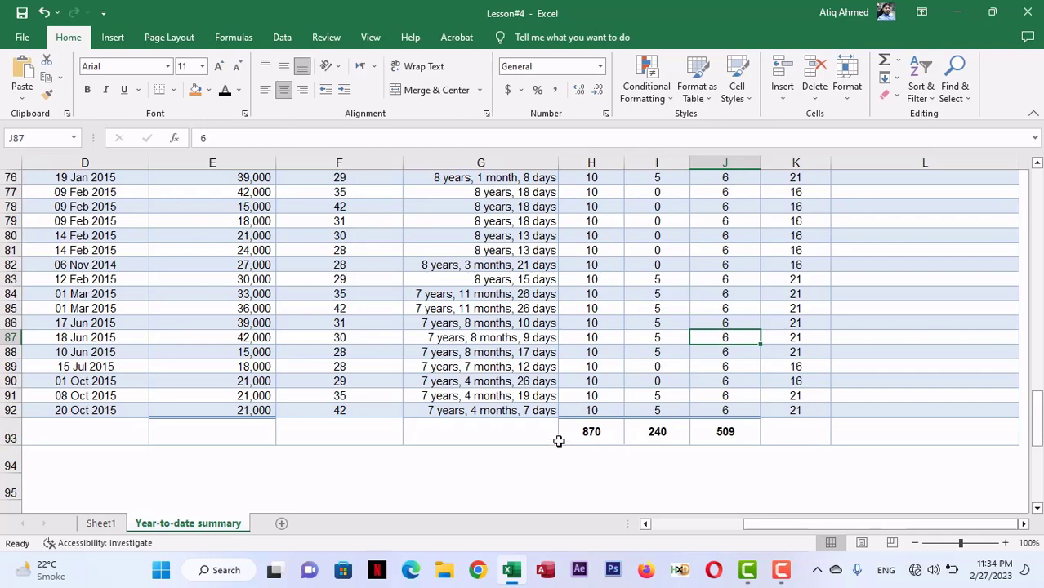
- Clear H93:J93 and enter =SUM(H6:H92) into all three selected cells at once
{"action": "left_click_drag", "start_coordinate": [585, 430], "coordinate": [725, 431]}
{"action": "key", "text": "Delete"}
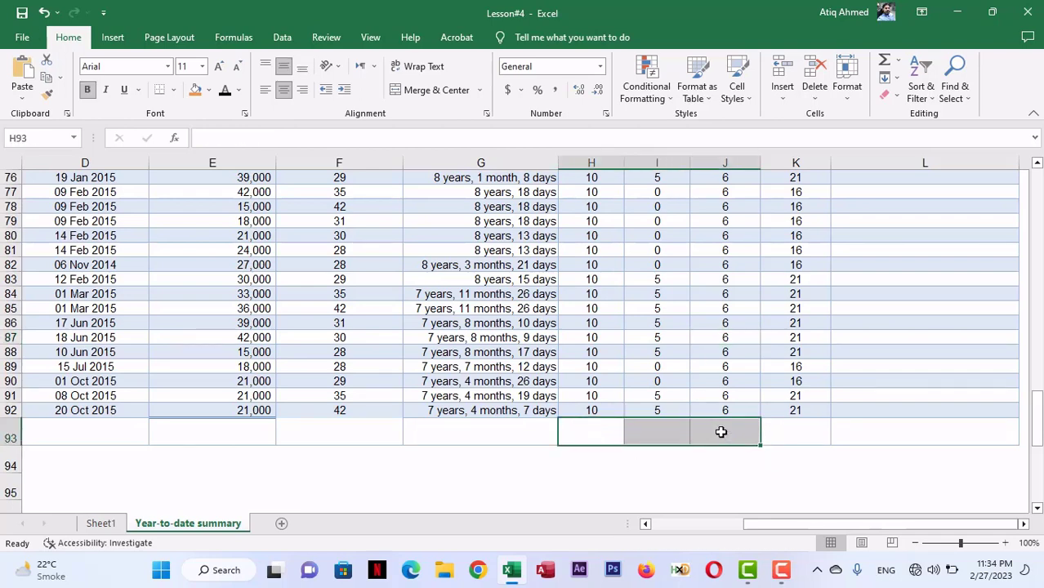
{"action": "type", "text": "=SUM("}
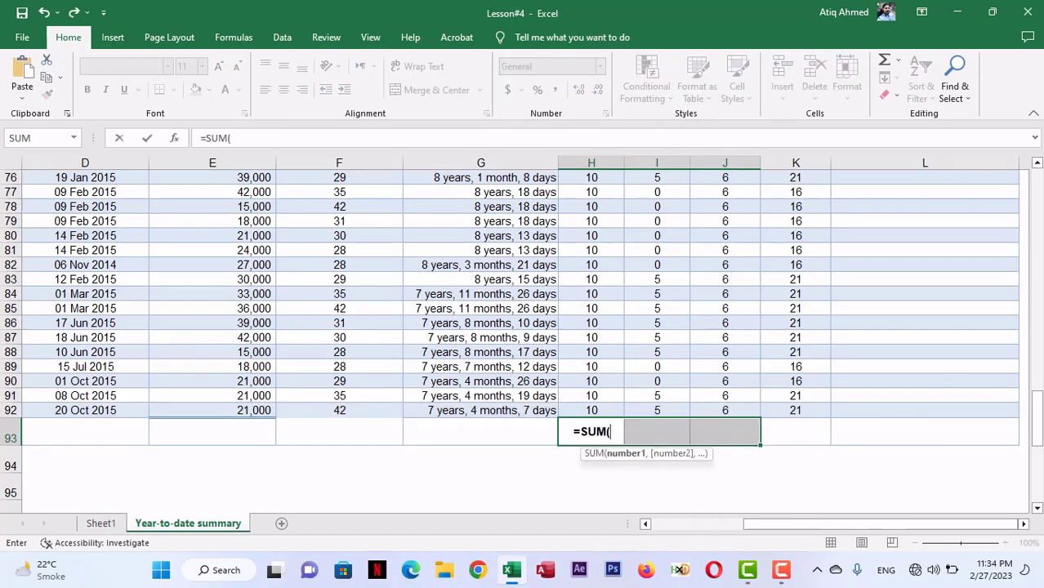
{"action": "scroll", "coordinate": [609, 271], "scroll_direction": "up", "scroll_amount": 20}
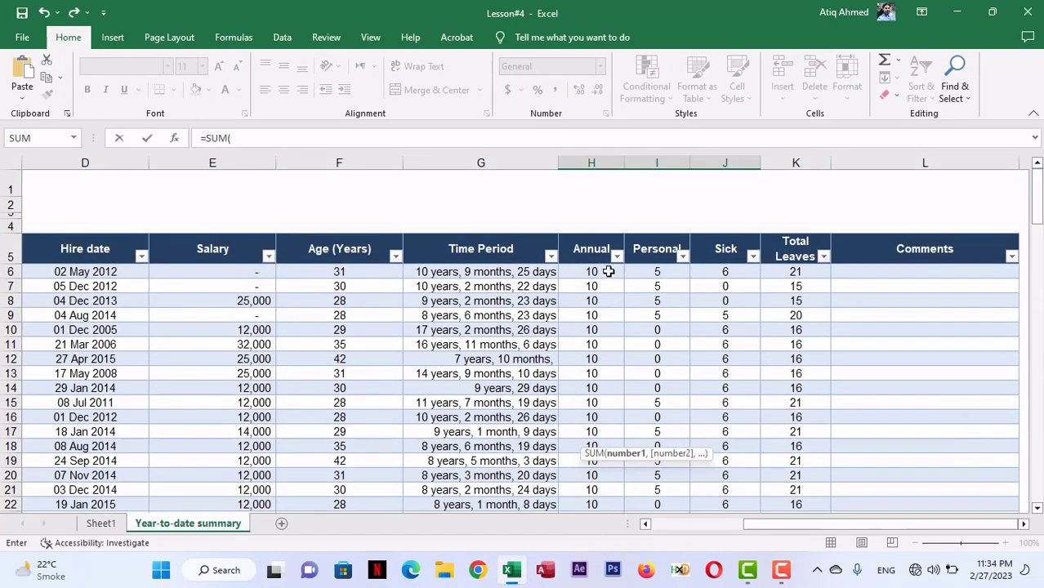
{"action": "left_click", "coordinate": [609, 272]}
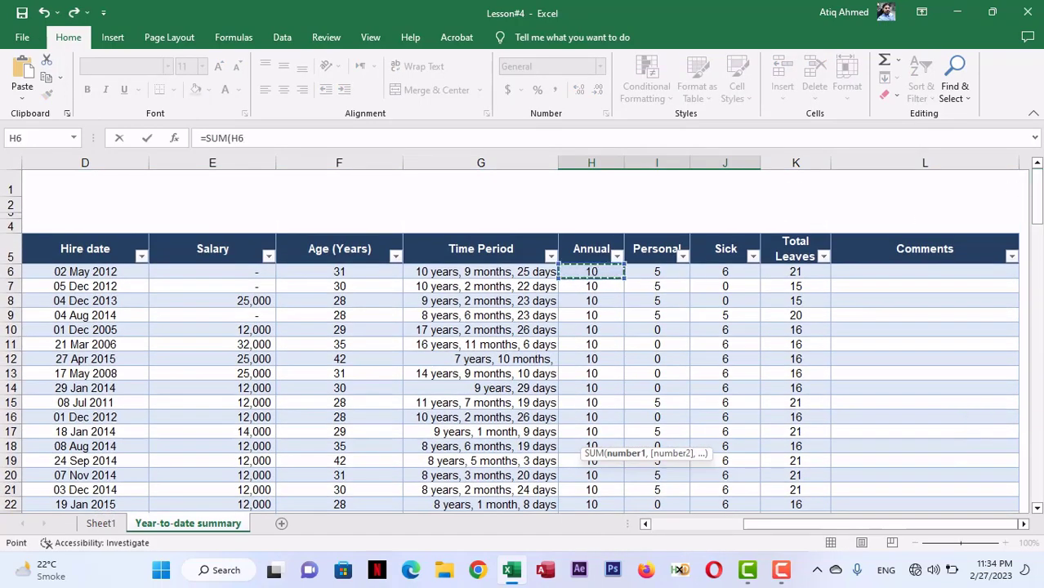
{"action": "scroll", "coordinate": [608, 272], "scroll_direction": "down", "scroll_amount": 18}
{"action": "scroll", "coordinate": [778, 377], "scroll_direction": "down", "scroll_amount": 8}
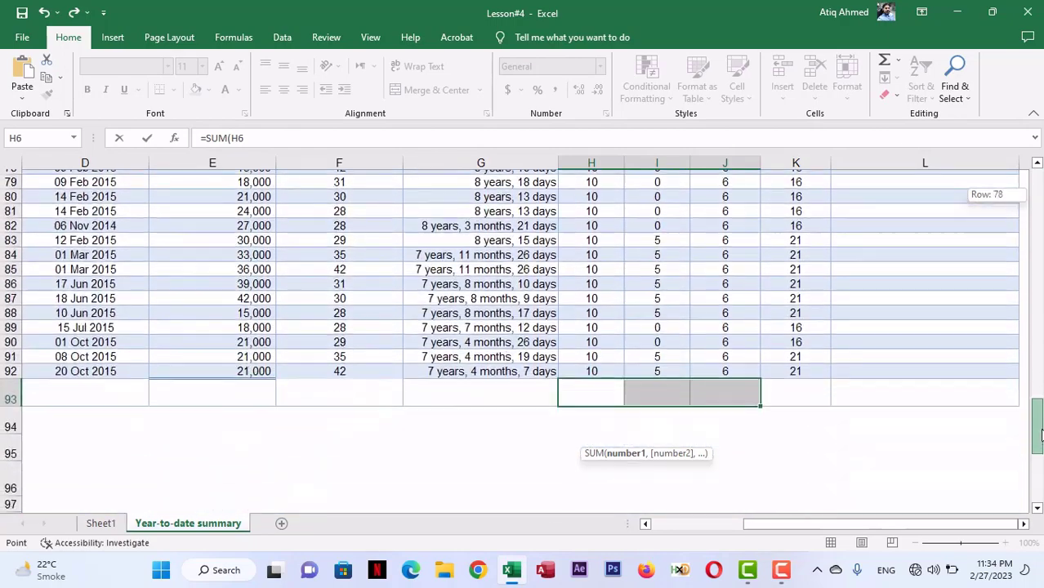
{"action": "left_click", "coordinate": [603, 347], "text": "shift"}
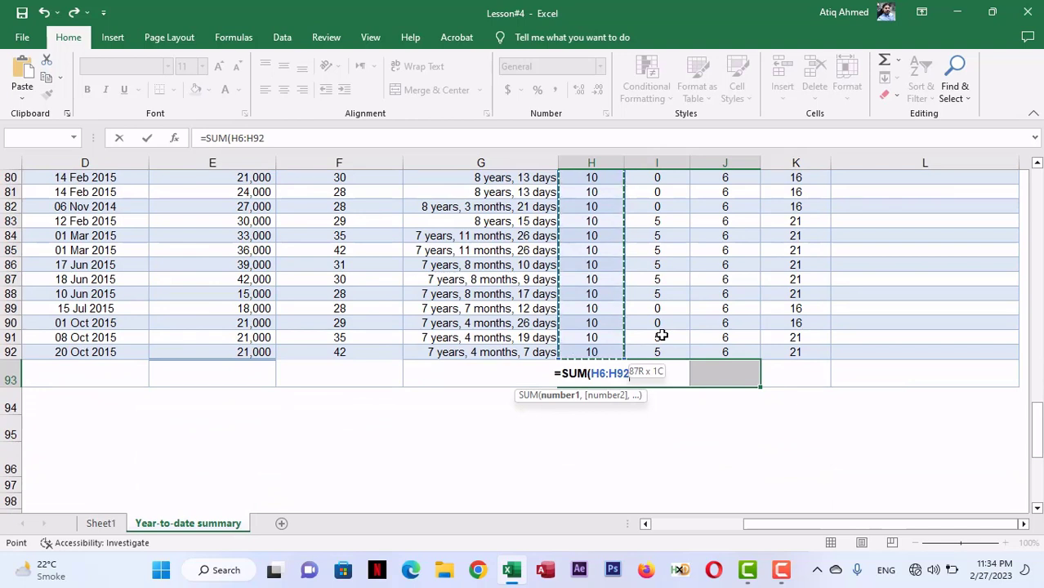
{"action": "key", "text": "ctrl+Return"}
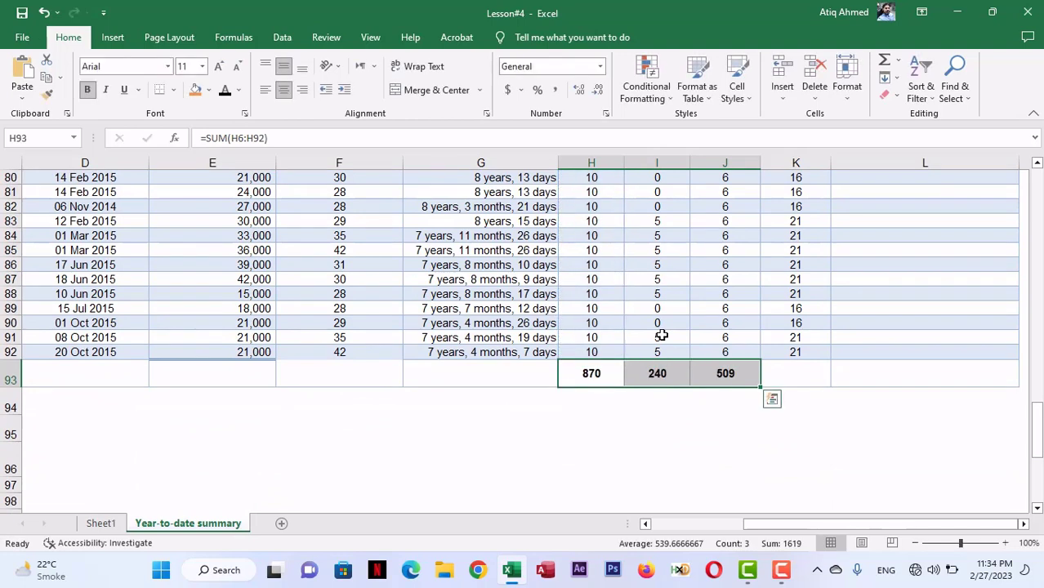
- Examine the leave columns and the Total row across the employee record
{"action": "scroll", "coordinate": [678, 414], "scroll_direction": "up", "scroll_amount": 14}
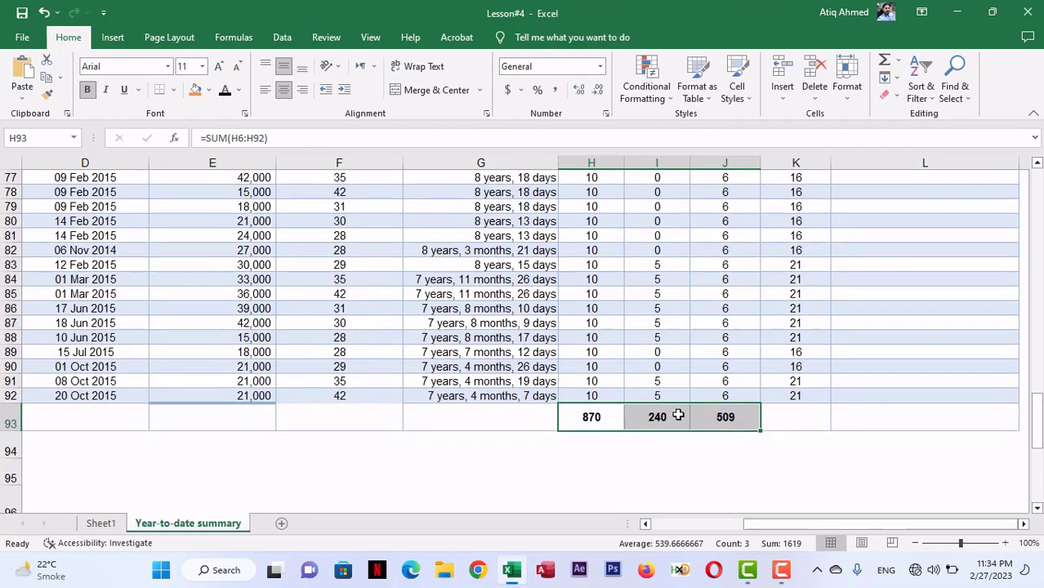
{"action": "scroll", "coordinate": [679, 414], "scroll_direction": "up", "scroll_amount": 12}
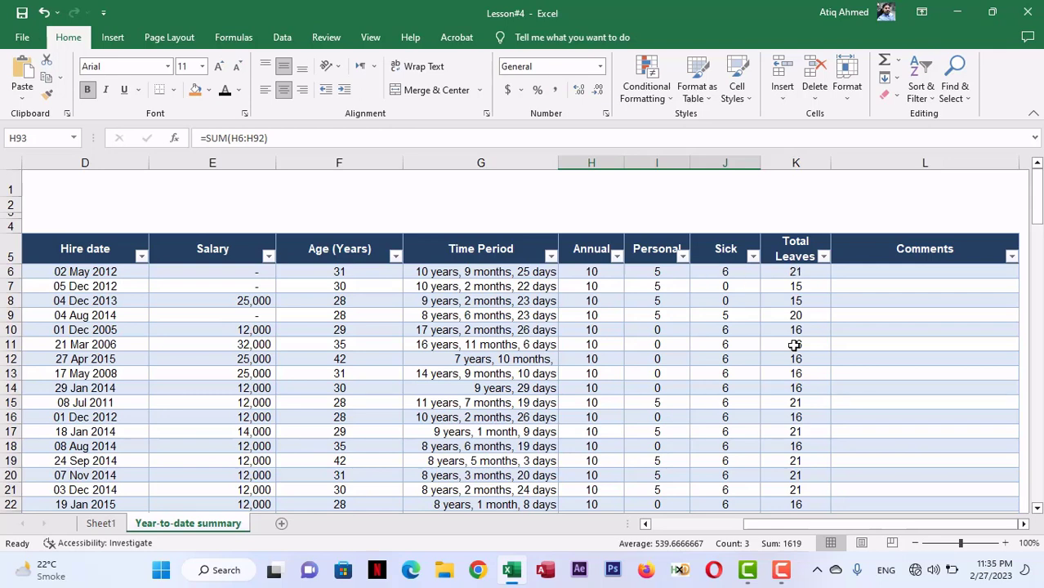
{"action": "scroll", "coordinate": [796, 407], "scroll_direction": "down", "scroll_amount": 18}
{"action": "scroll", "coordinate": [796, 407], "scroll_direction": "down", "scroll_amount": 8}
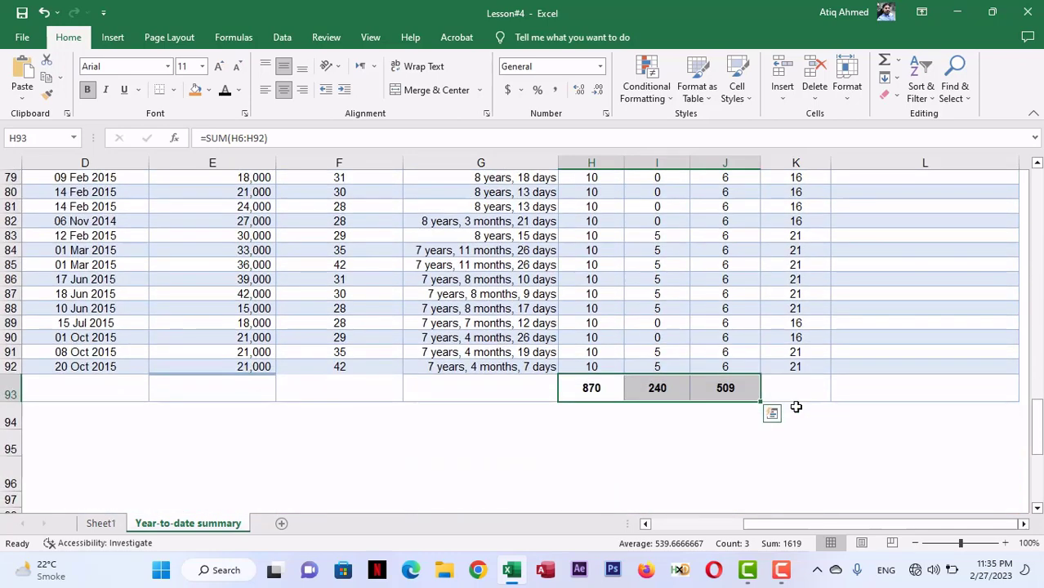
{"action": "left_click_drag", "start_coordinate": [794, 524], "coordinate": [687, 529]}
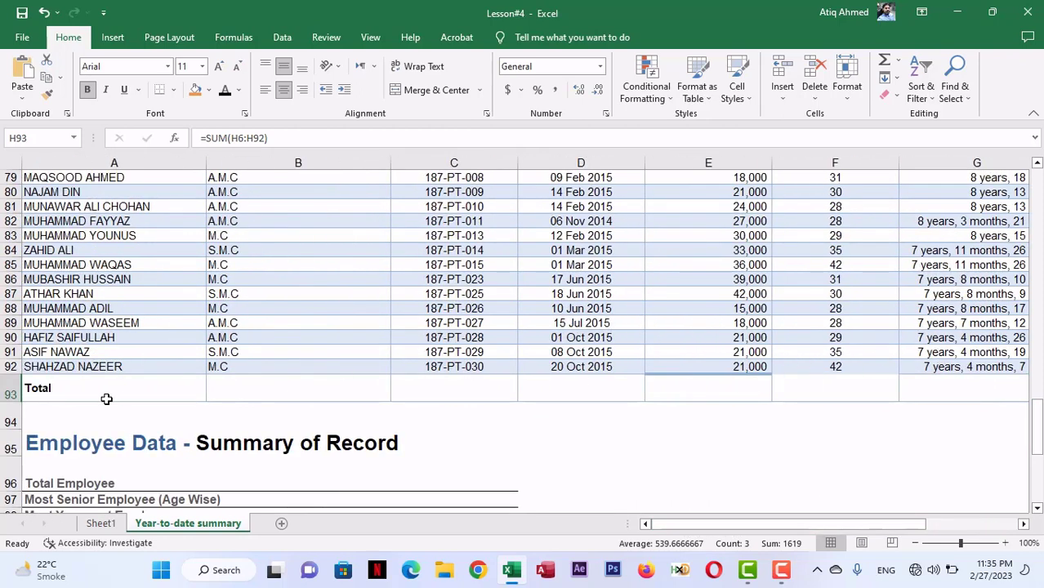
{"action": "left_click_drag", "start_coordinate": [1039, 443], "coordinate": [1040, 368]}
{"action": "left_click_drag", "start_coordinate": [874, 524], "coordinate": [962, 536]}
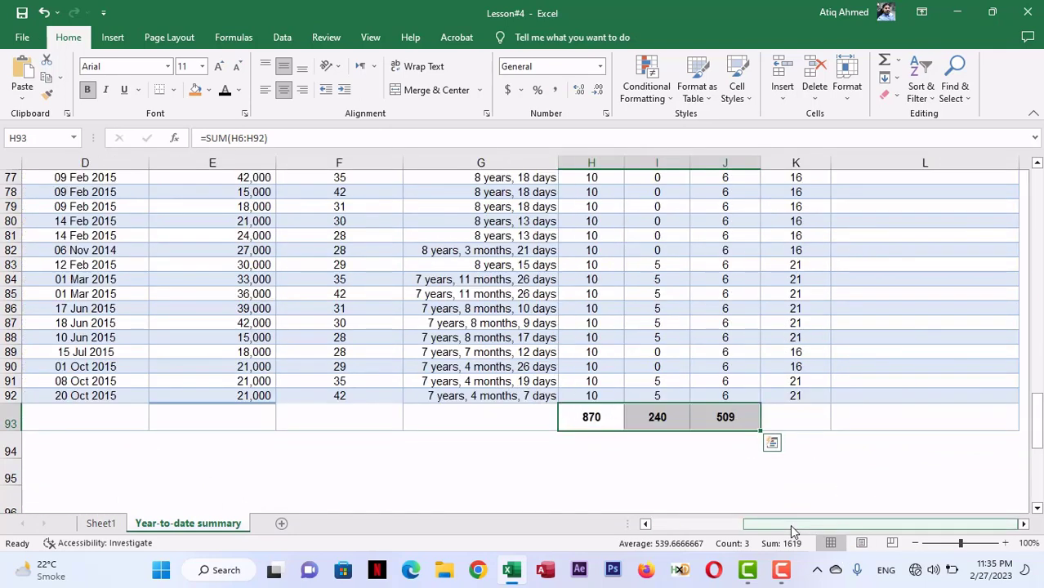
{"action": "left_click_drag", "start_coordinate": [790, 525], "coordinate": [698, 525]}
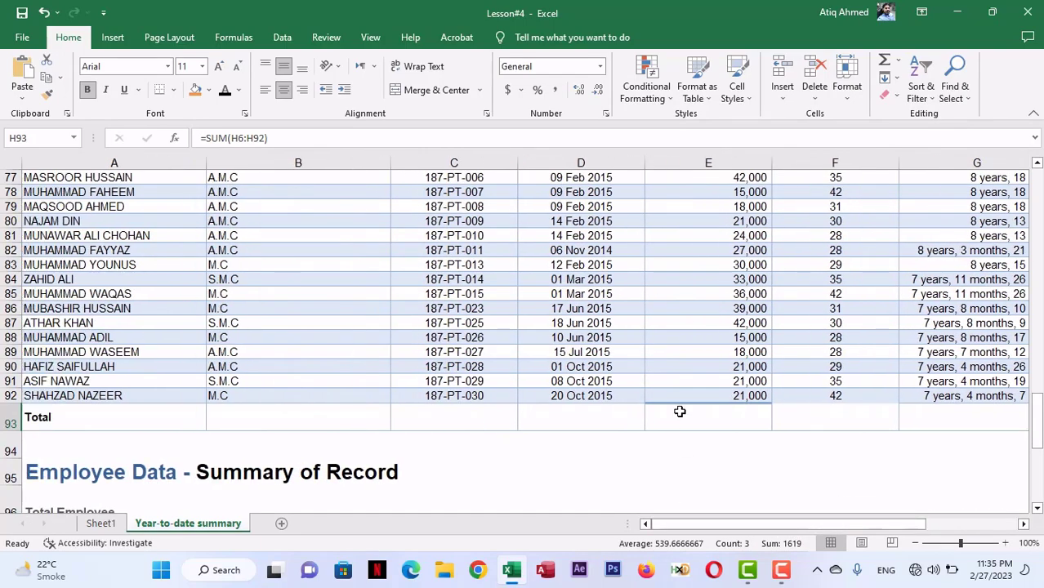
- Total the Salary column in E93 with AutoSum over E6:E92 and check the formula
{"action": "left_click", "coordinate": [680, 412]}
{"action": "scroll", "coordinate": [870, 273], "scroll_direction": "up", "scroll_amount": 12}
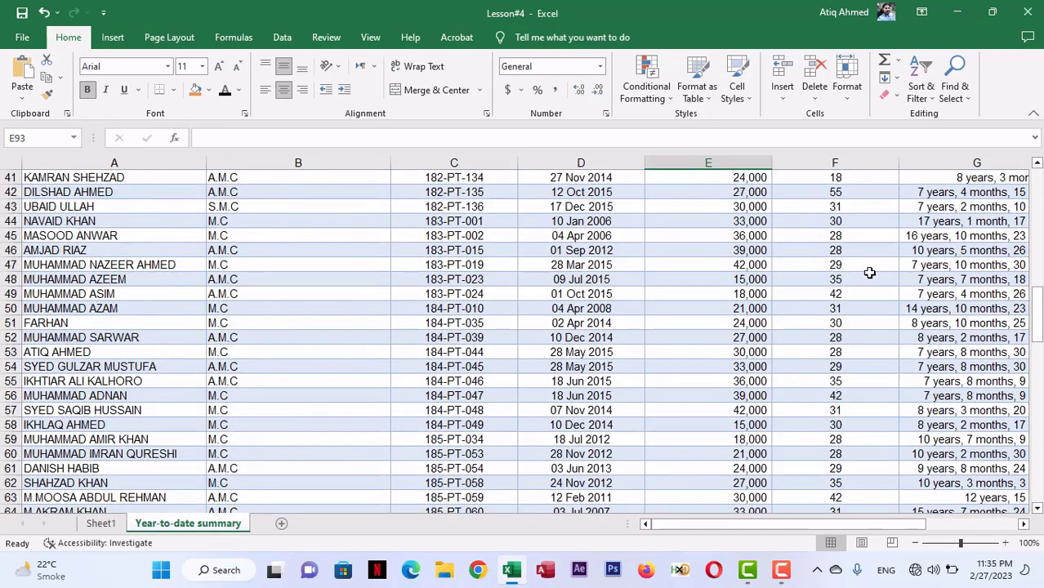
{"action": "scroll", "coordinate": [869, 273], "scroll_direction": "up", "scroll_amount": 14}
{"action": "scroll", "coordinate": [869, 273], "scroll_direction": "down", "scroll_amount": 6}
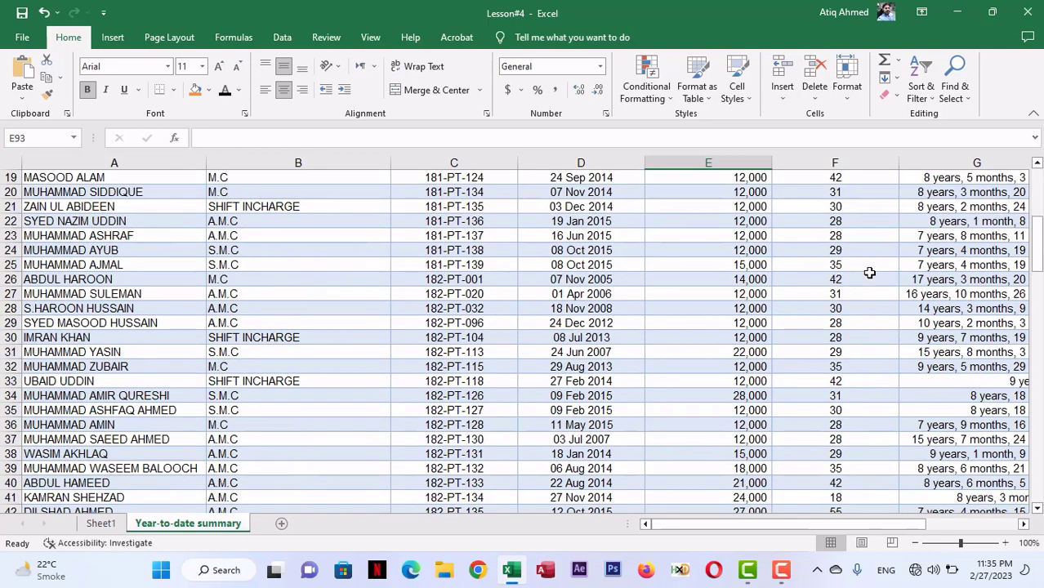
{"action": "scroll", "coordinate": [870, 273], "scroll_direction": "down", "scroll_amount": 18}
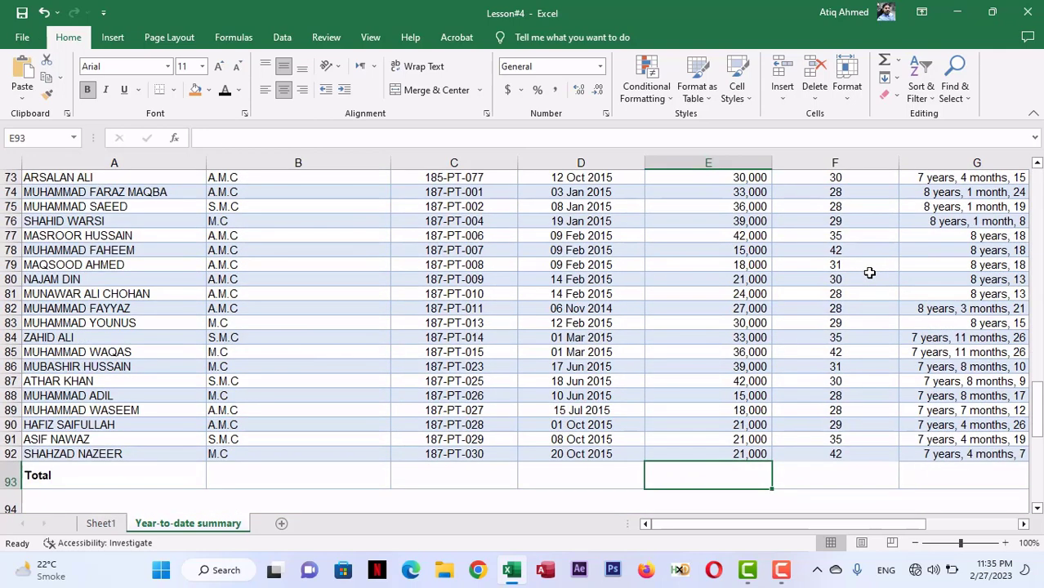
{"action": "key", "text": "alt+equal"}
{"action": "key", "text": "Return"}
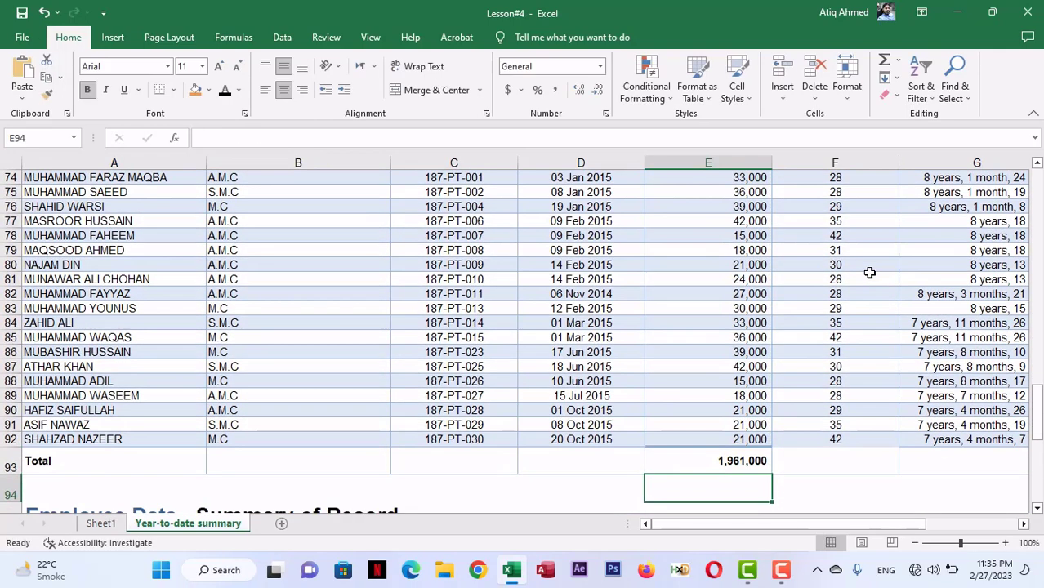
{"action": "key", "text": "Up"}
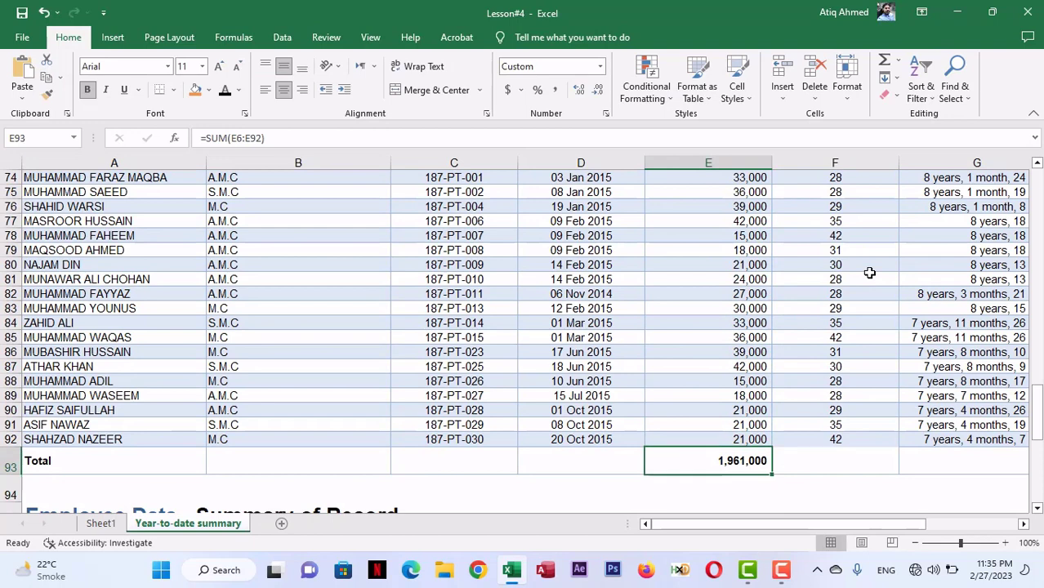
- Clear the salary total in E93 and insert it again with AutoSum over E6:E92
{"action": "key", "text": "Delete"}
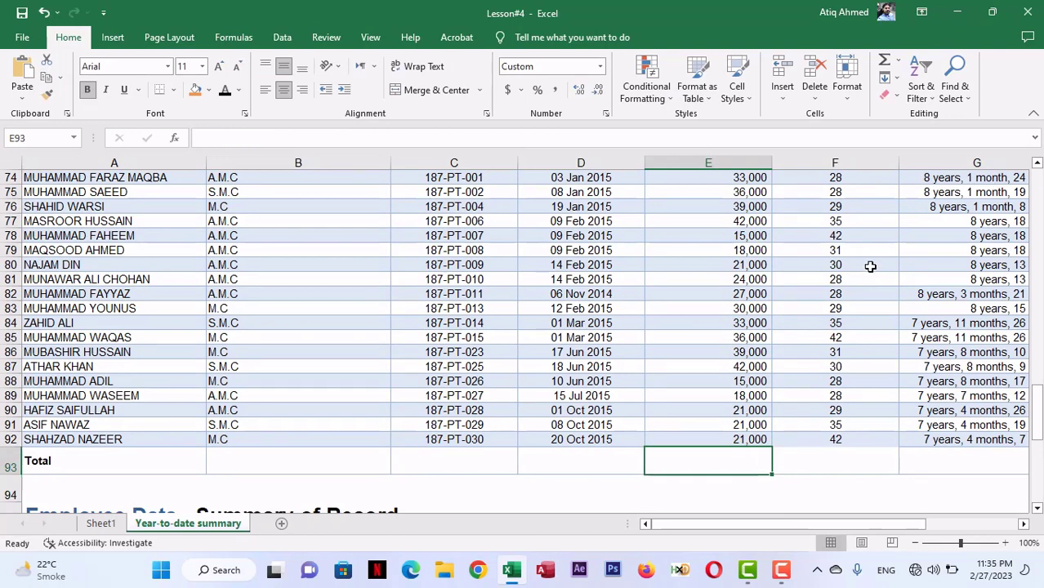
{"action": "left_click", "coordinate": [884, 63]}
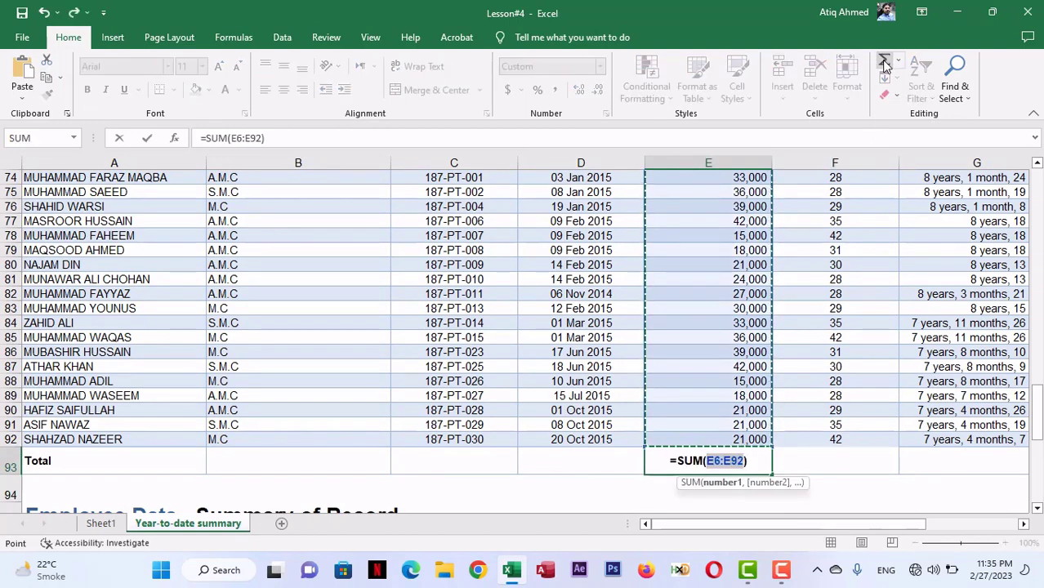
{"action": "key", "text": "Return"}
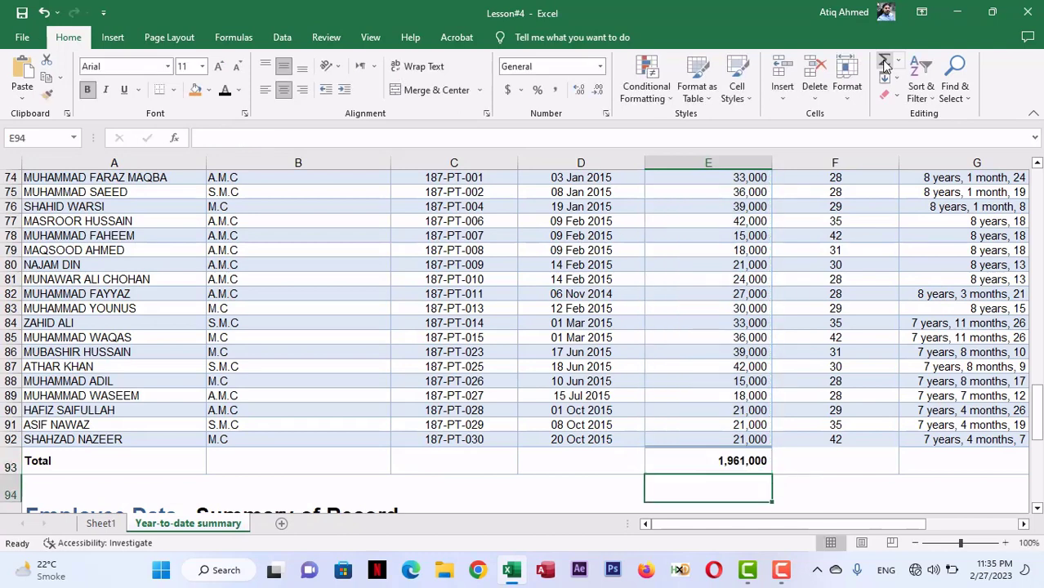
{"action": "left_click", "coordinate": [723, 461]}
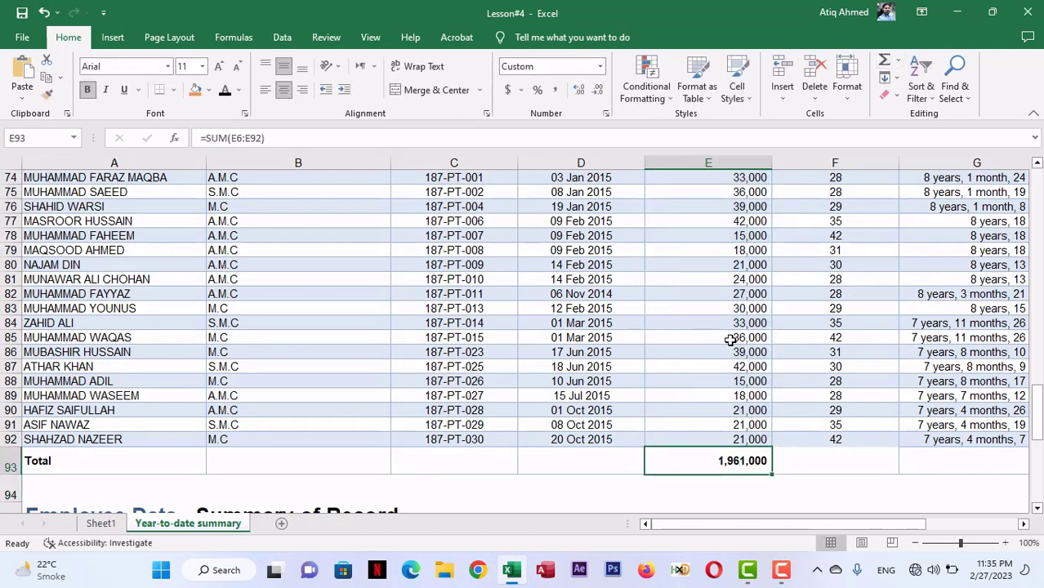
- Replace the salary total in E93 with a manually entered =SUM(E6:E92) formula and check it
{"action": "key", "text": "Delete"}
{"action": "type", "text": "=SUM("}
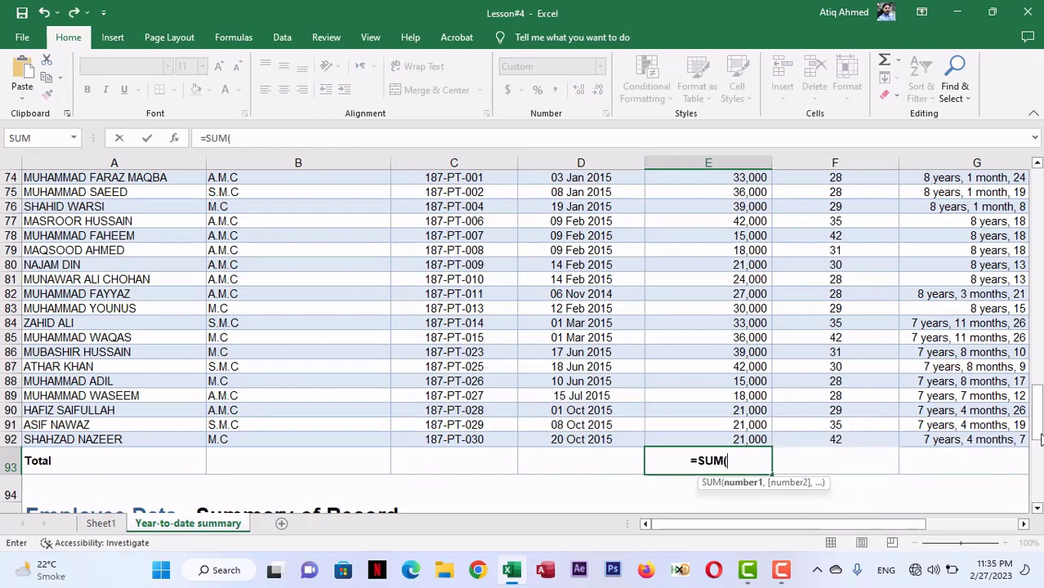
{"action": "mouse_move", "coordinate": [1039, 440]}
{"action": "left_mouse_down"}
{"action": "mouse_move", "coordinate": [1036, 175]}
{"action": "mouse_move", "coordinate": [1036, 423]}
{"action": "left_mouse_up"}
{"action": "left_click", "coordinate": [744, 276]}
{"action": "left_click", "coordinate": [725, 361], "text": "shift"}
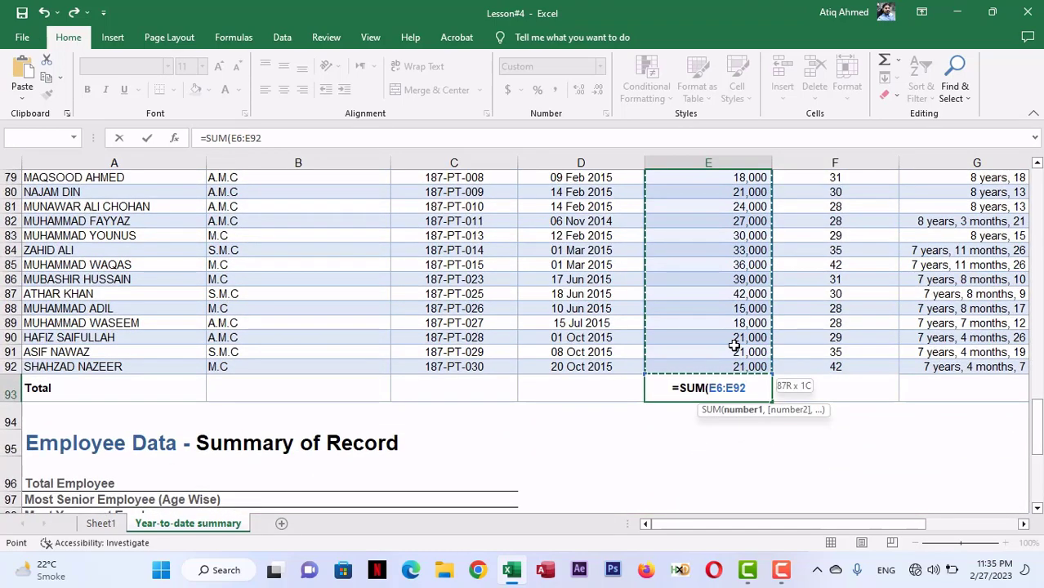
{"action": "key", "text": "Return"}
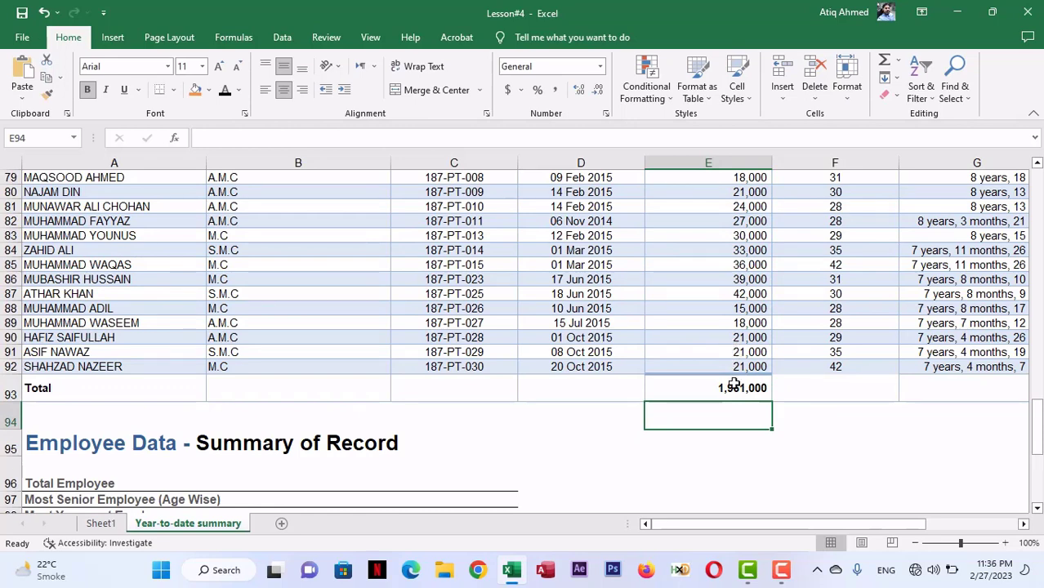
{"action": "left_click", "coordinate": [735, 384]}
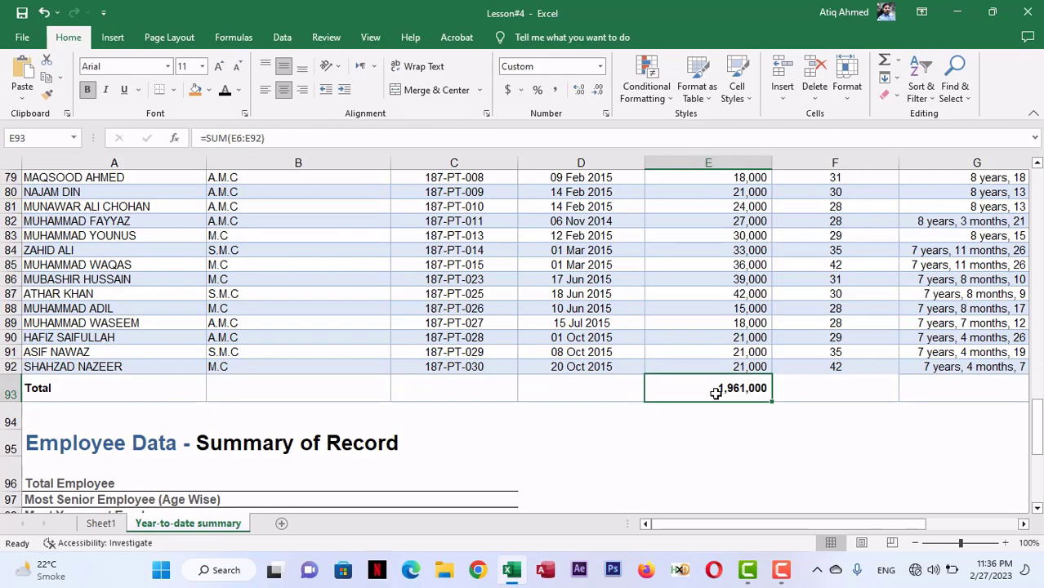
- Replace the salary in E38 with the text NIL
{"action": "scroll", "coordinate": [715, 393], "scroll_direction": "up", "scroll_amount": 16}
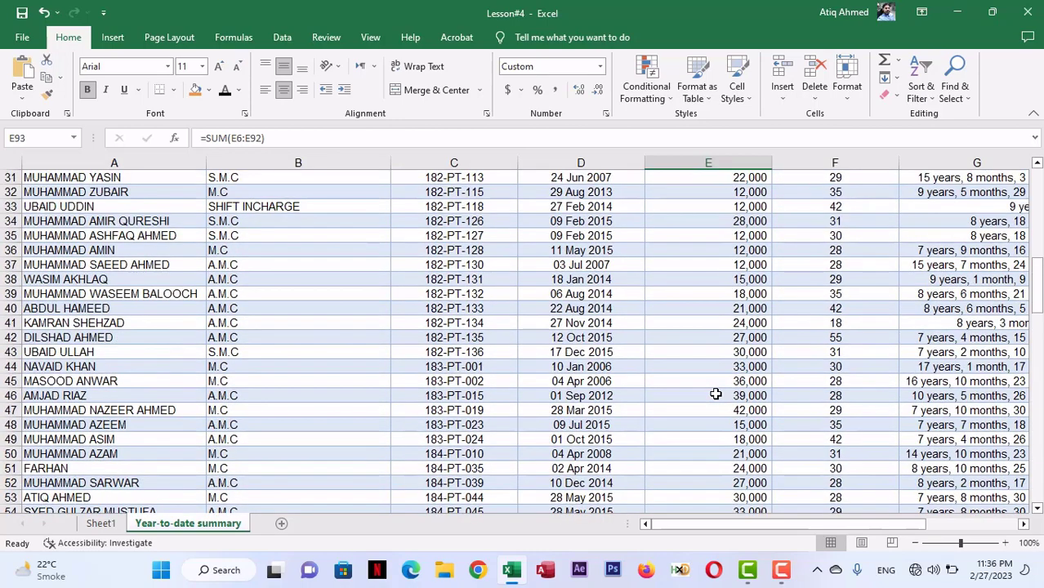
{"action": "left_click", "coordinate": [726, 280]}
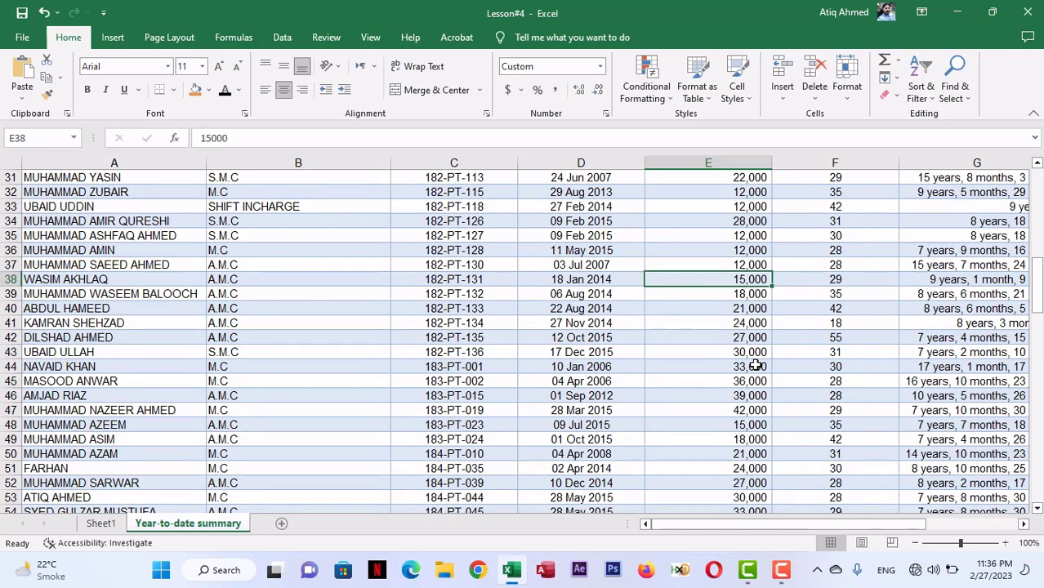
{"action": "type", "text": "ni;"}
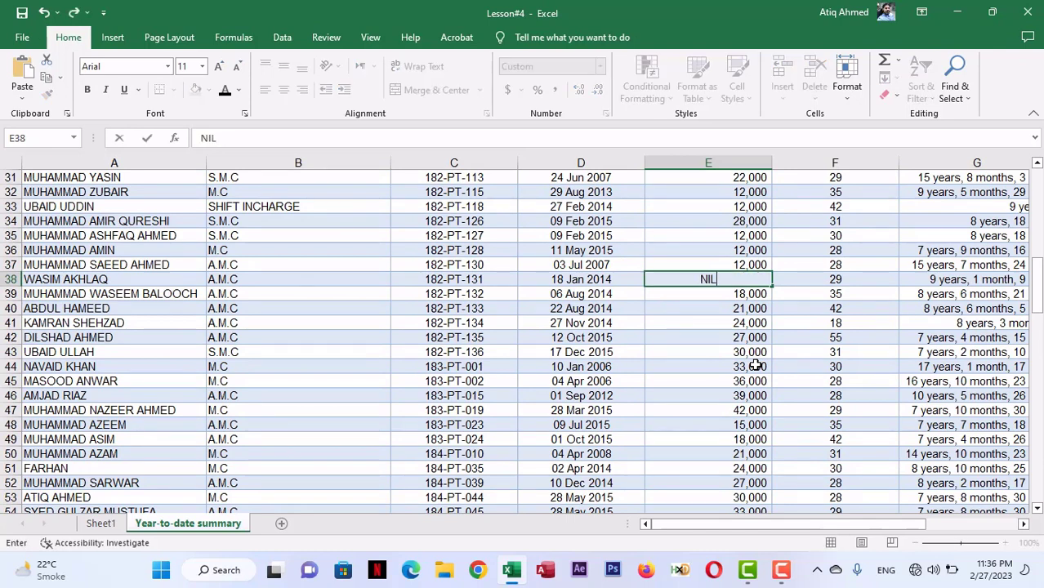
{"action": "key", "text": "Return"}
- Check the Salary total in E93 and trace the range covered by its SUM formula through the column
{"action": "scroll", "coordinate": [756, 365], "scroll_direction": "down", "scroll_amount": 17}
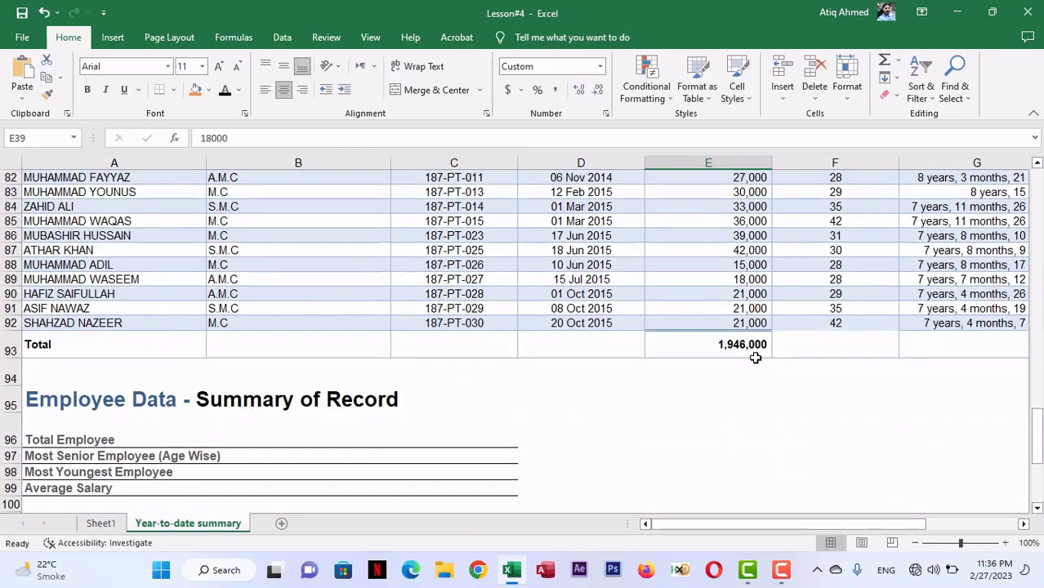
{"action": "left_click", "coordinate": [680, 345]}
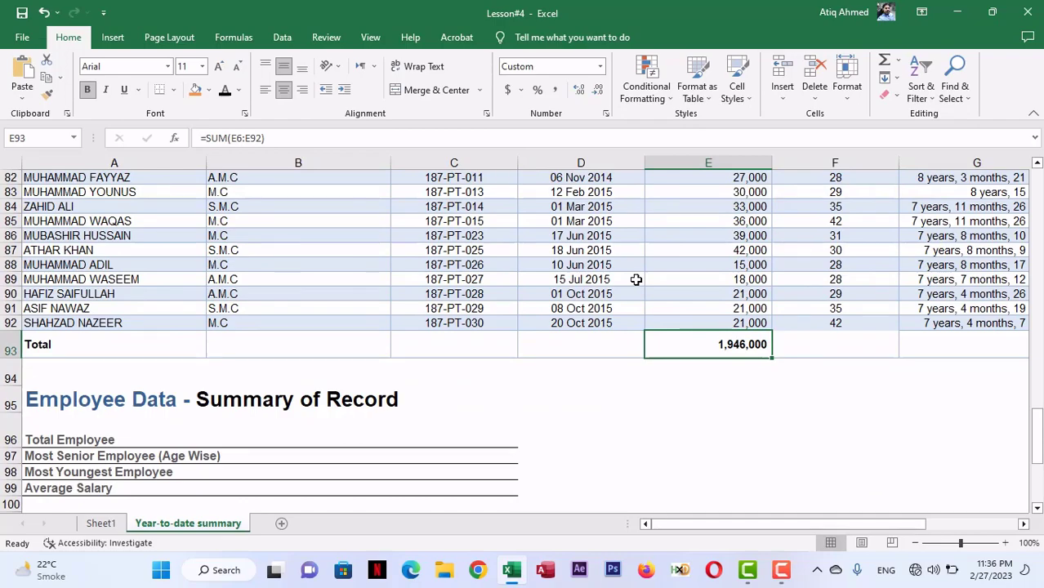
{"action": "left_click", "coordinate": [272, 139]}
{"action": "left_click_drag", "start_coordinate": [1038, 432], "coordinate": [1038, 262]}
{"action": "left_click", "coordinate": [148, 138]}
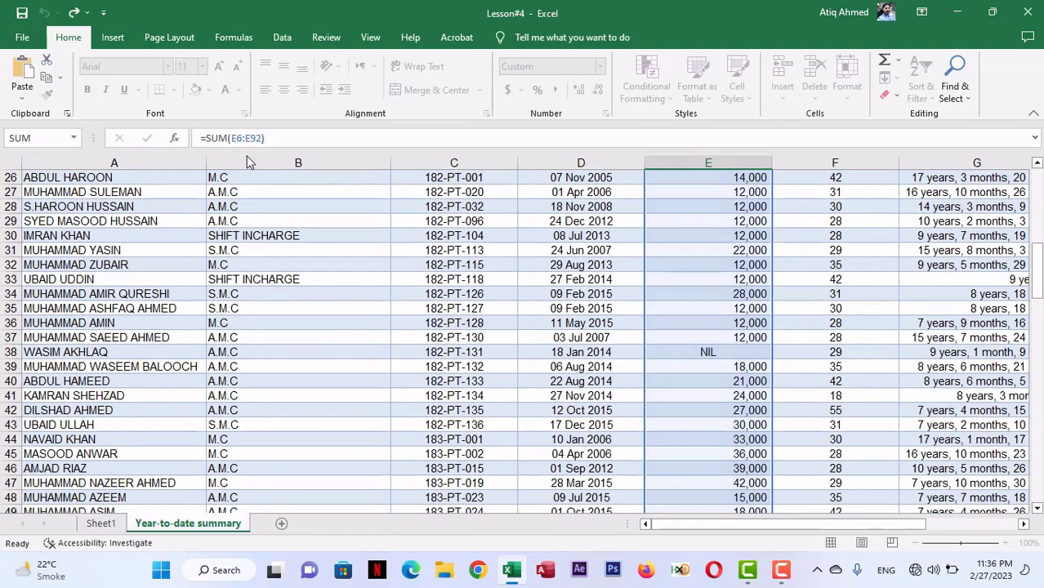
- Clear the Salary total in E93
{"action": "scroll", "coordinate": [693, 326], "scroll_direction": "down", "scroll_amount": 2}
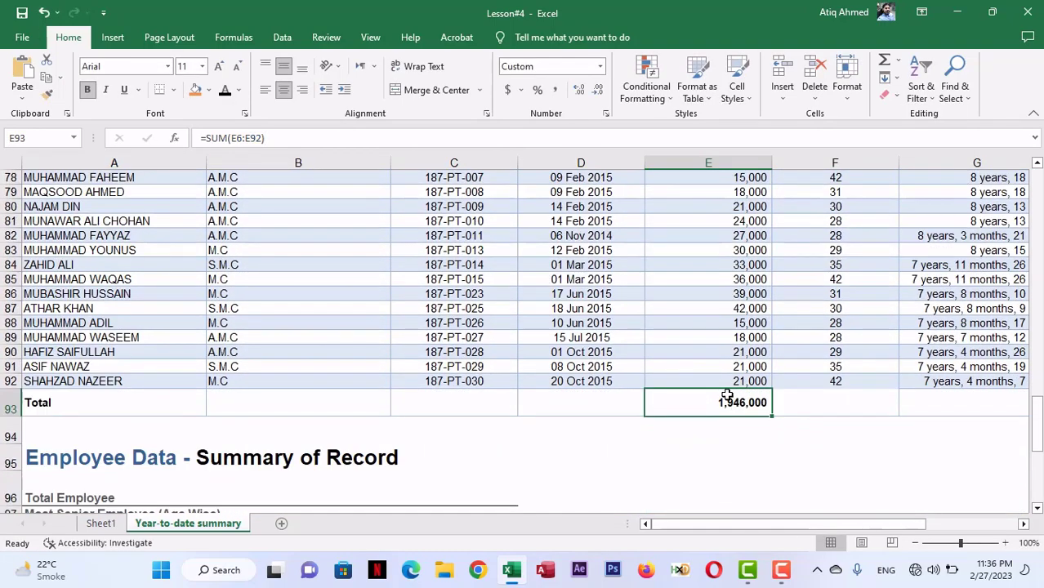
{"action": "scroll", "coordinate": [728, 395], "scroll_direction": "up", "scroll_amount": 1}
{"action": "key", "text": "Delete"}
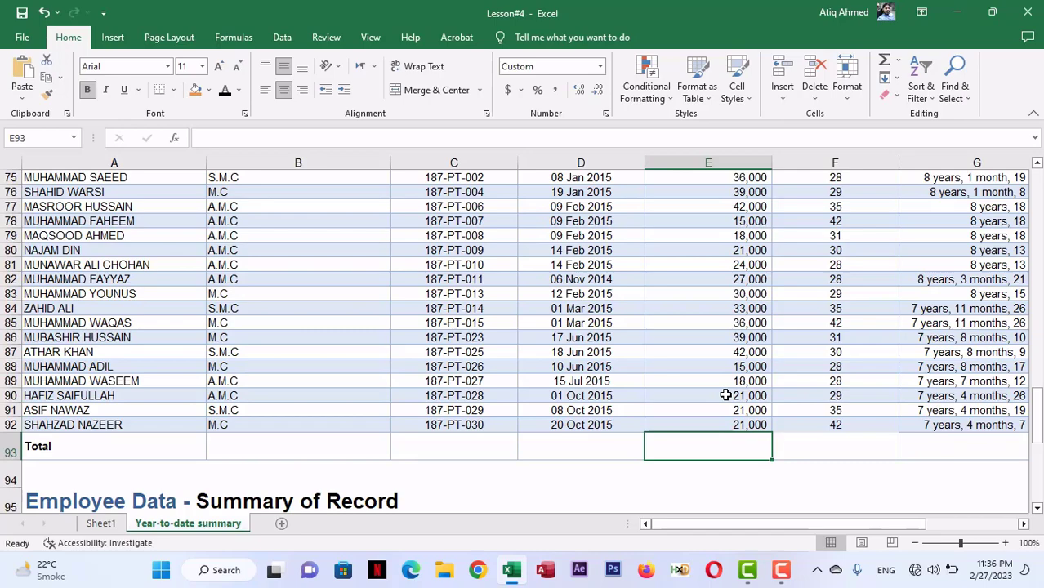
{"action": "type", "text": "="}
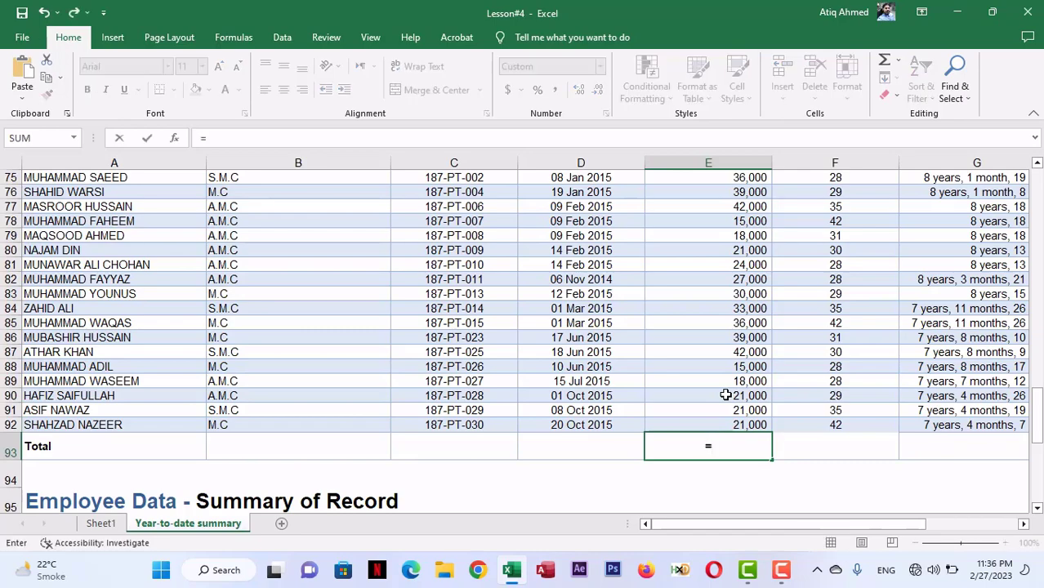
{"action": "scroll", "coordinate": [726, 396], "scroll_direction": "up", "scroll_amount": 11}
{"action": "scroll", "coordinate": [726, 395], "scroll_direction": "up", "scroll_amount": 11}
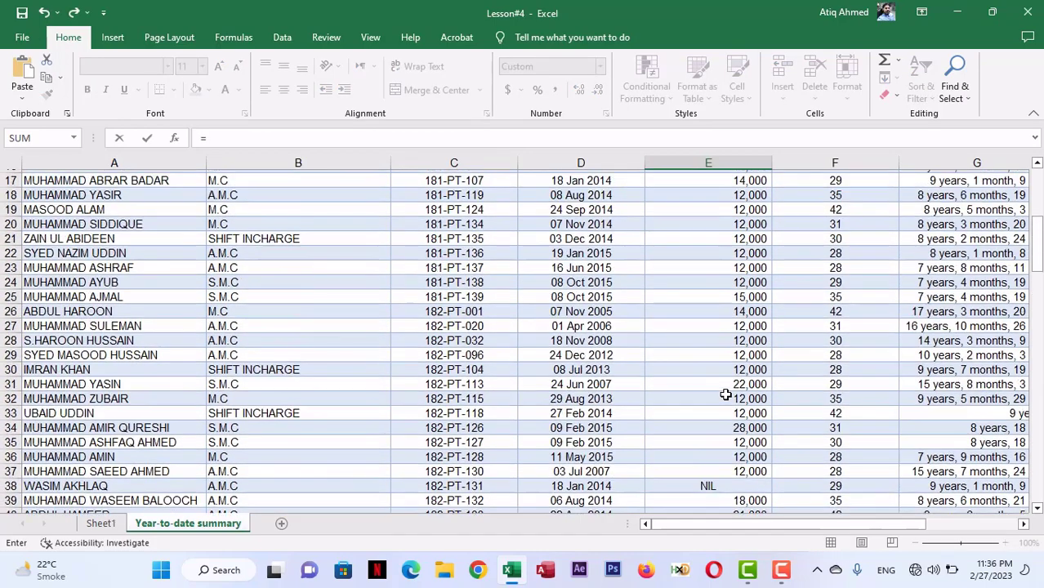
{"action": "scroll", "coordinate": [726, 396], "scroll_direction": "down", "scroll_amount": 4}
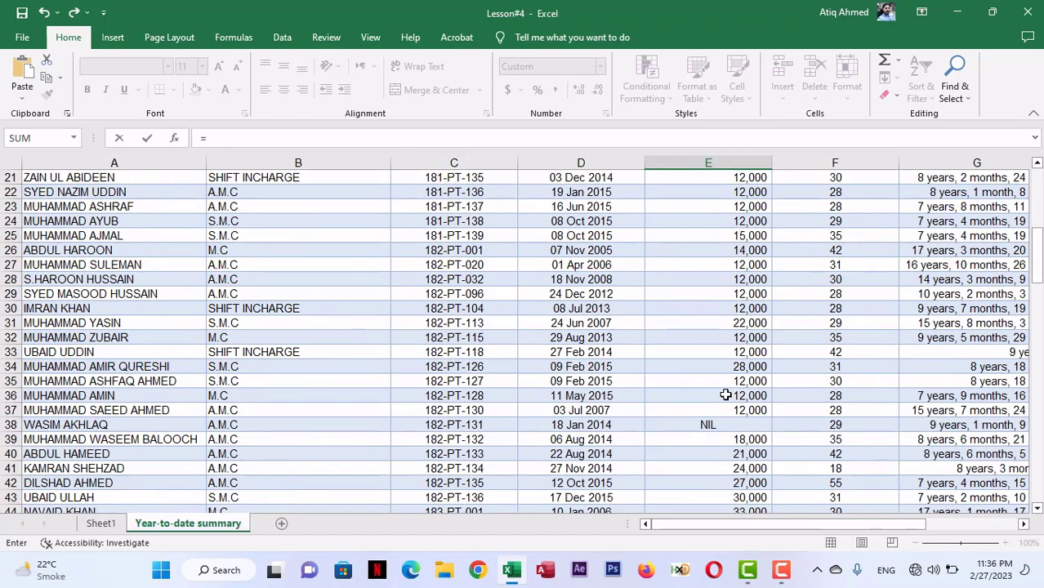
{"action": "key", "text": "Escape"}
- Replace the NIL entry in E38 of the Salary column with 25,000
{"action": "scroll", "coordinate": [726, 396], "scroll_direction": "down", "scroll_amount": 1}
{"action": "scroll", "coordinate": [725, 396], "scroll_direction": "up", "scroll_amount": 8}
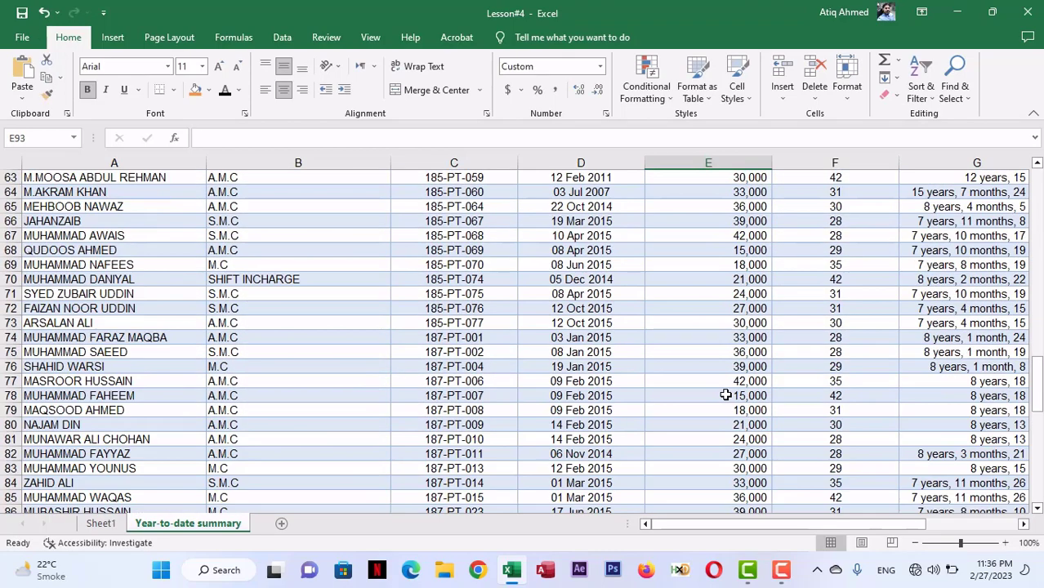
{"action": "scroll", "coordinate": [726, 396], "scroll_direction": "up", "scroll_amount": 6}
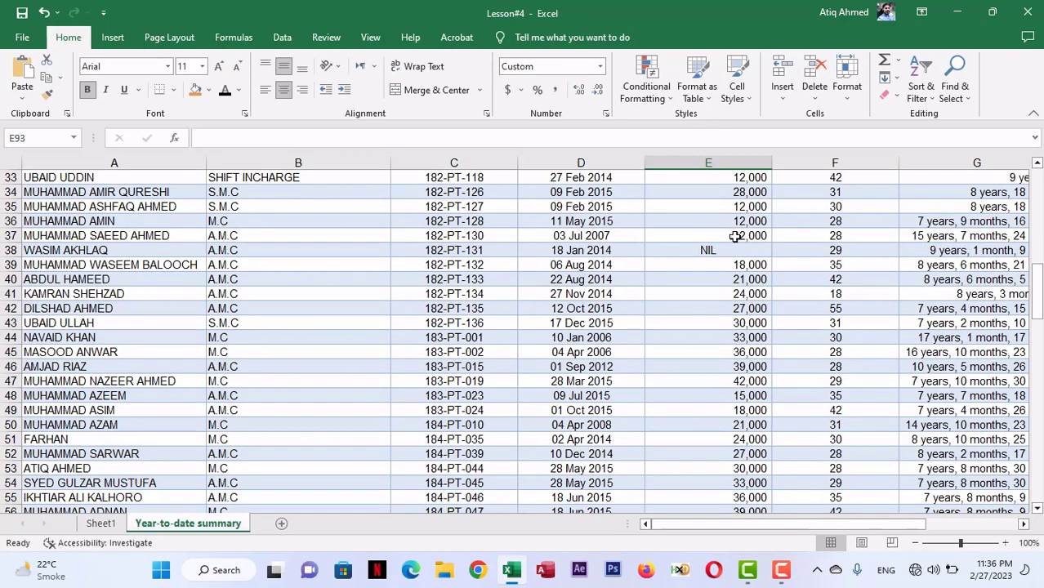
{"action": "left_click_drag", "start_coordinate": [736, 236], "coordinate": [648, 250]}
{"action": "double_click", "coordinate": [724, 250]}
{"action": "type", "text": "25,000"}
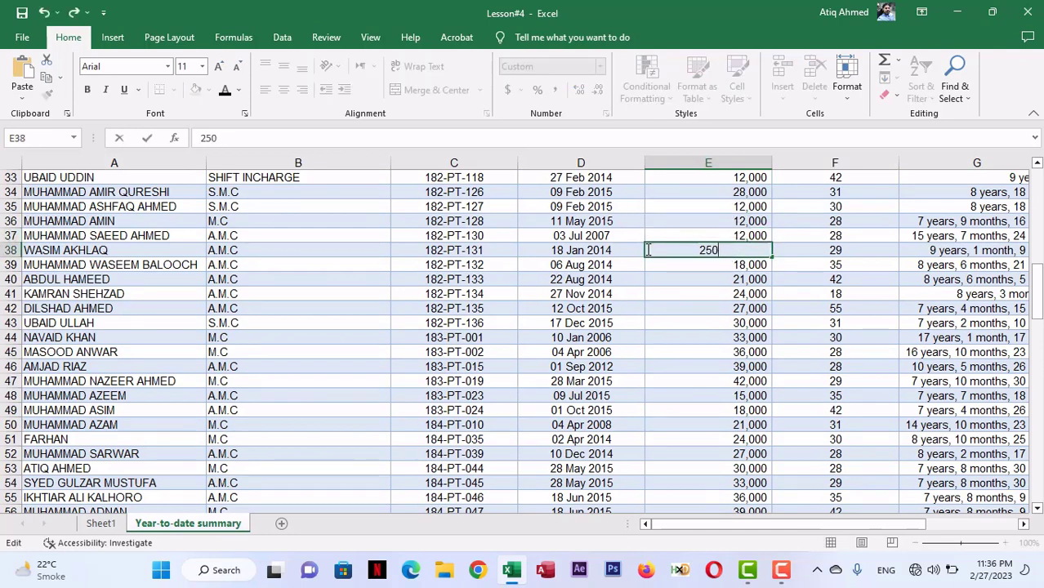
{"action": "key", "text": "Return"}
- Replace the salary in E13 with the text NIL
{"action": "scroll", "coordinate": [673, 230], "scroll_direction": "up", "scroll_amount": 11}
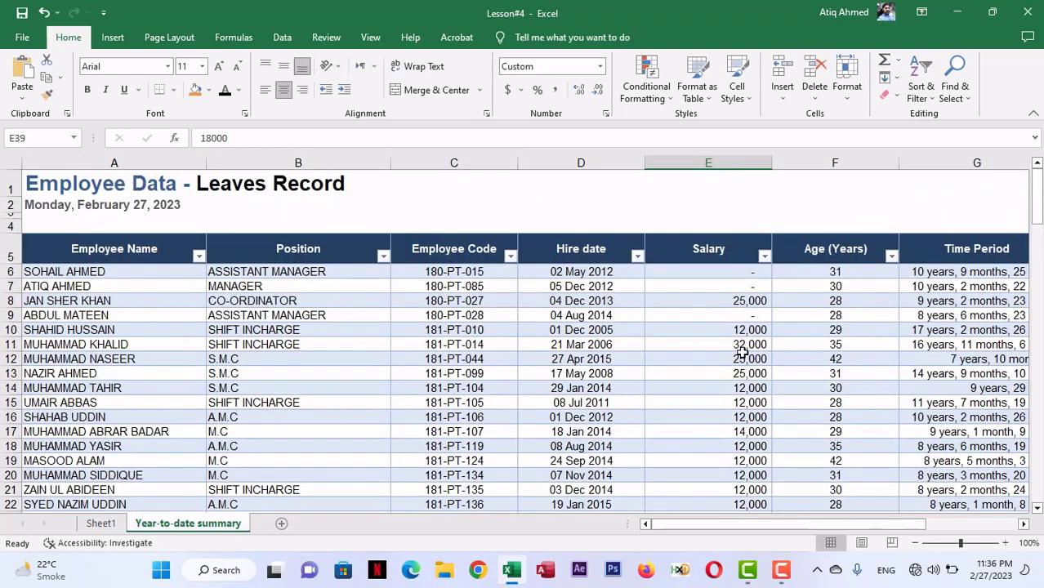
{"action": "left_click", "coordinate": [746, 374]}
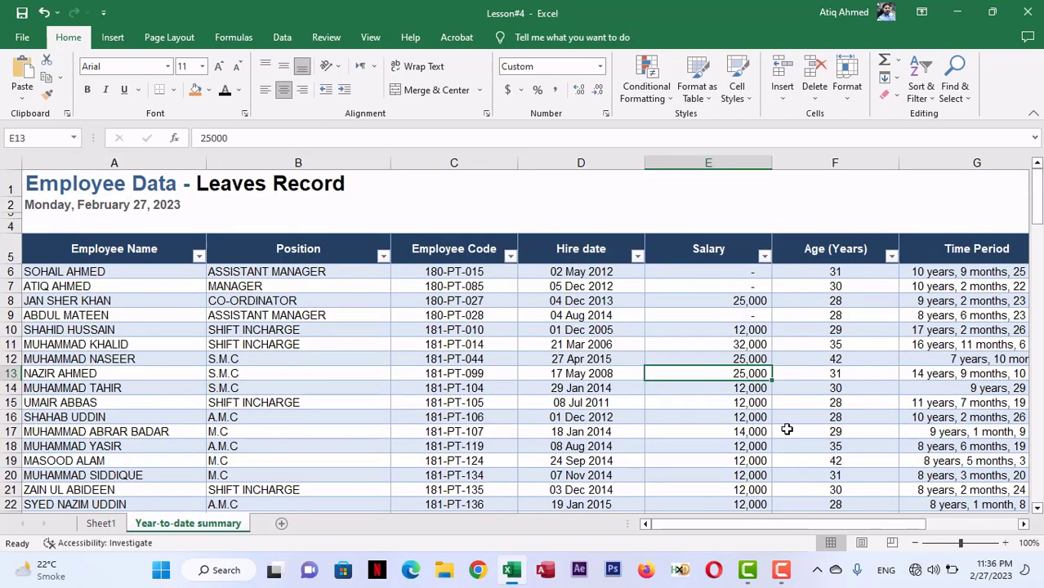
{"action": "type", "text": "ni"}
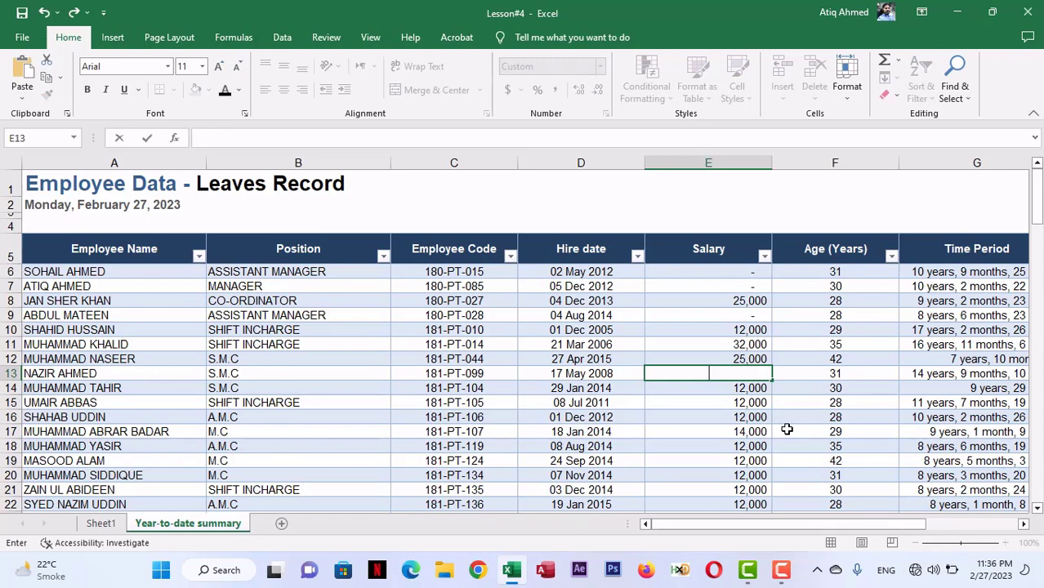
{"action": "key", "text": "Return"}
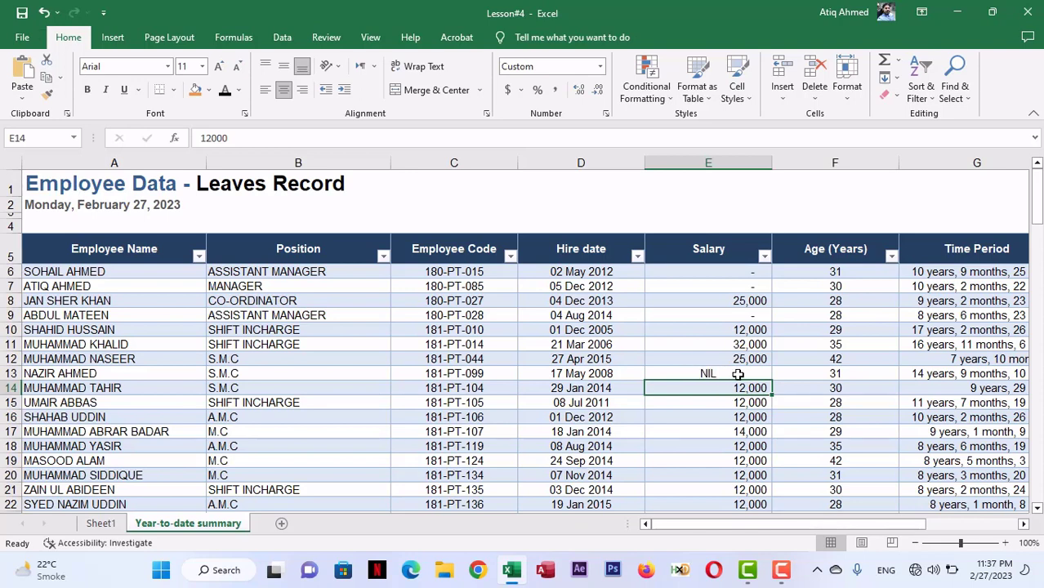
- Enter a formula in E93 that adds the salaries cell by cell with plus signs, from E6 through E16
{"action": "scroll", "coordinate": [738, 374], "scroll_direction": "down", "scroll_amount": 18}
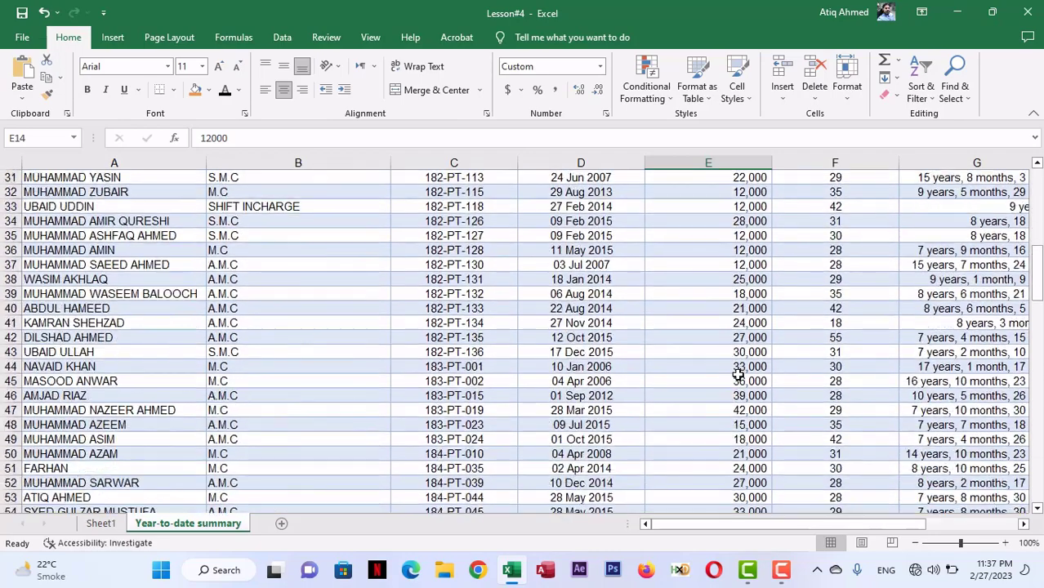
{"action": "scroll", "coordinate": [738, 374], "scroll_direction": "down", "scroll_amount": 8}
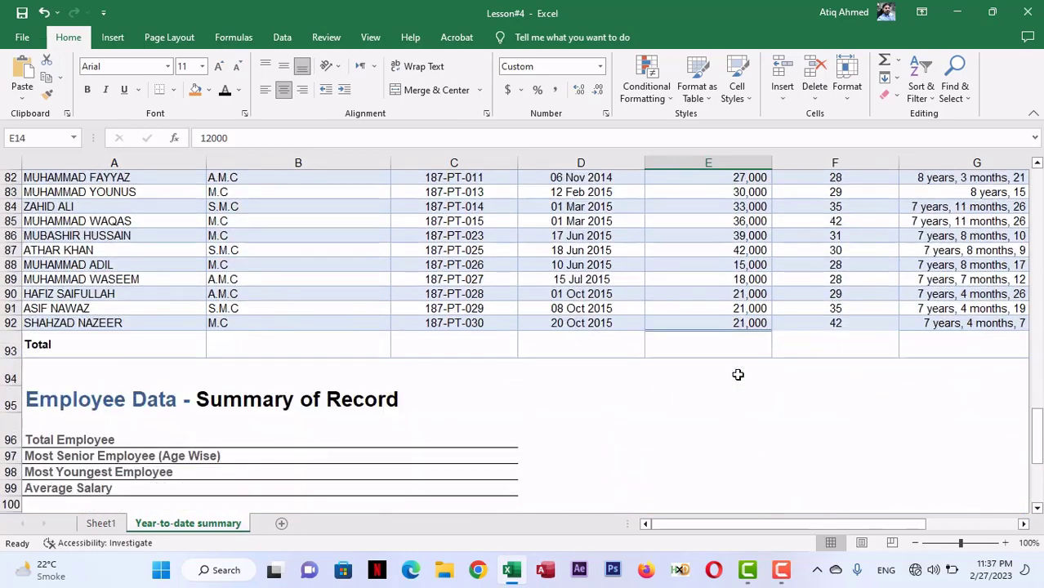
{"action": "left_click", "coordinate": [735, 344]}
{"action": "type", "text": "="}
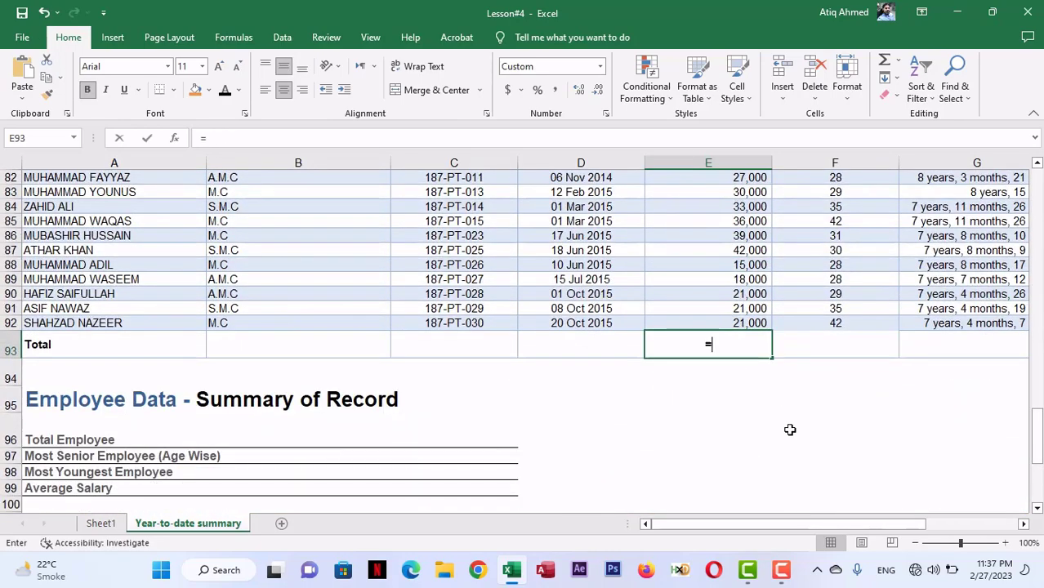
{"action": "scroll", "coordinate": [790, 429], "scroll_direction": "up", "scroll_amount": 16}
{"action": "scroll", "coordinate": [791, 430], "scroll_direction": "up", "scroll_amount": 11}
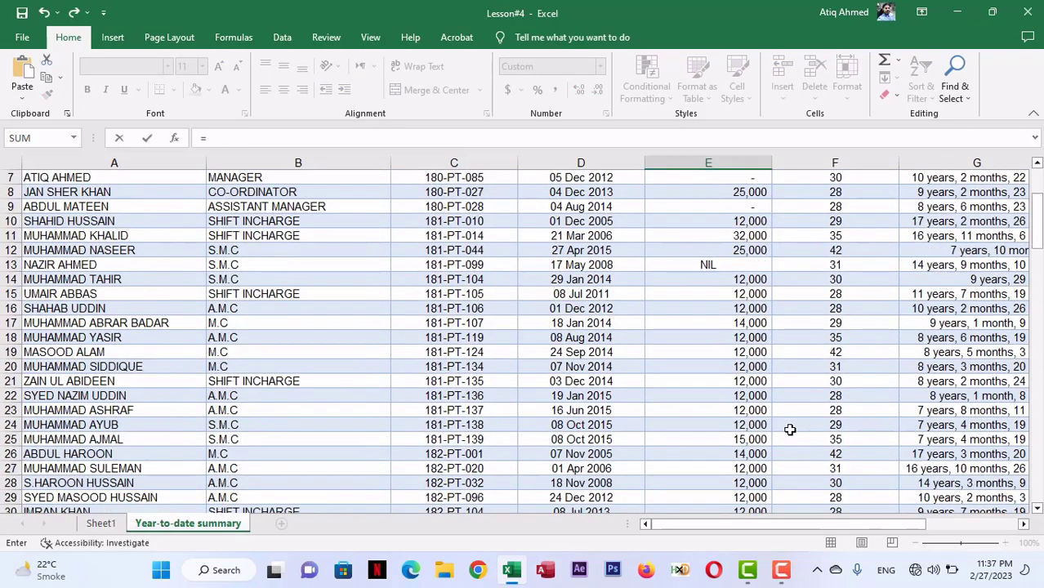
{"action": "left_click", "coordinate": [722, 275]}
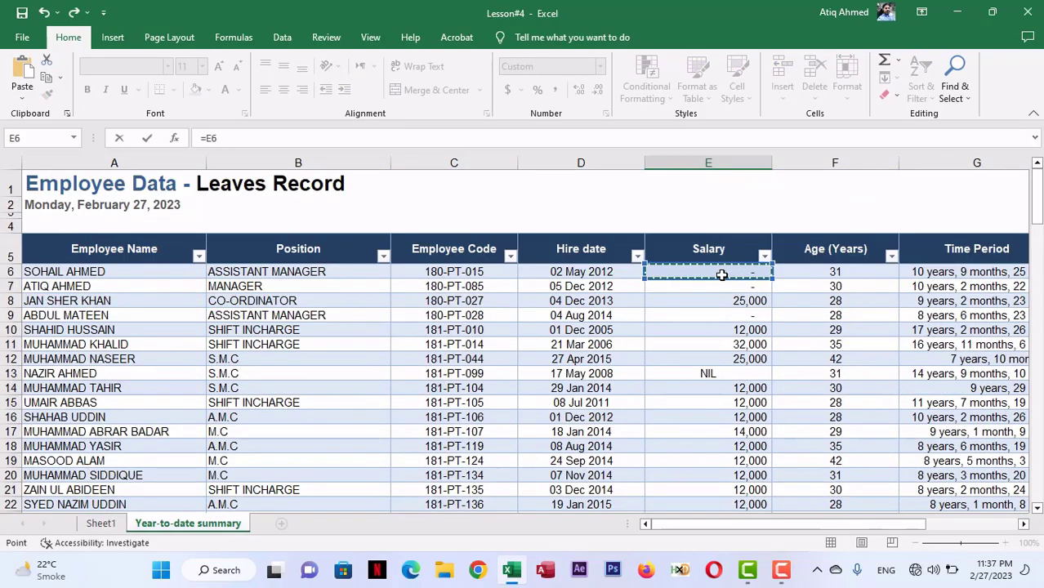
{"action": "type", "text": "+"}
{"action": "left_click", "coordinate": [731, 288]}
{"action": "type", "text": "+"}
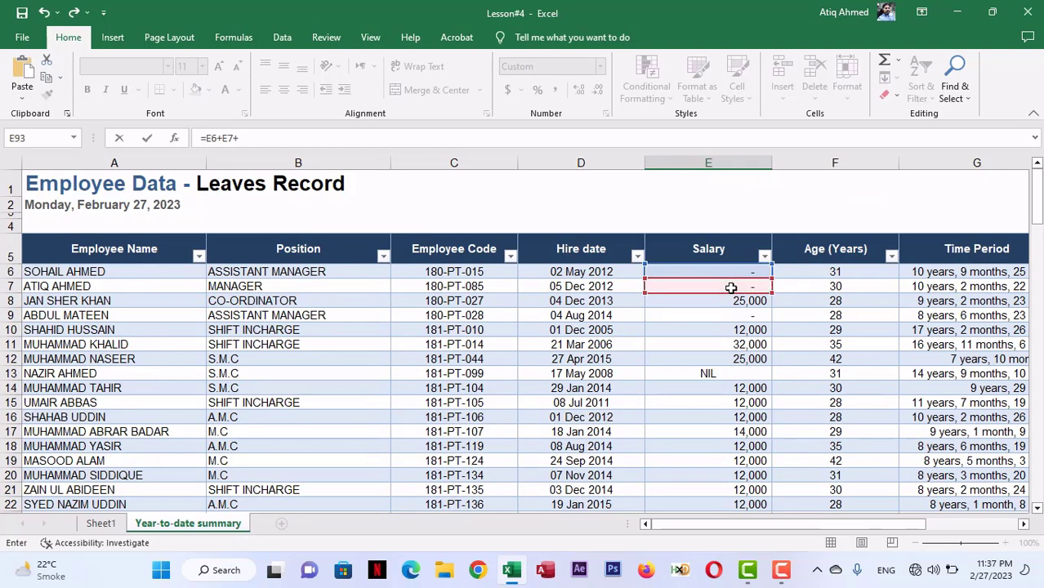
{"action": "left_click", "coordinate": [727, 302]}
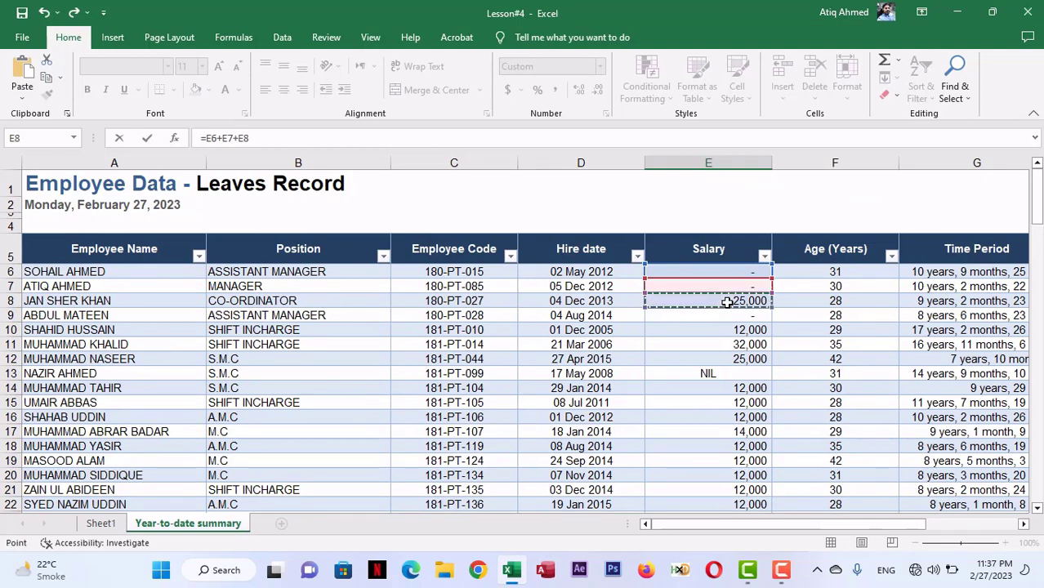
{"action": "type", "text": "+"}
{"action": "left_click", "coordinate": [724, 317]}
{"action": "type", "text": "+"}
{"action": "left_click", "coordinate": [723, 331]}
{"action": "type", "text": "+"}
{"action": "left_click", "coordinate": [722, 345]}
{"action": "type", "text": "+"}
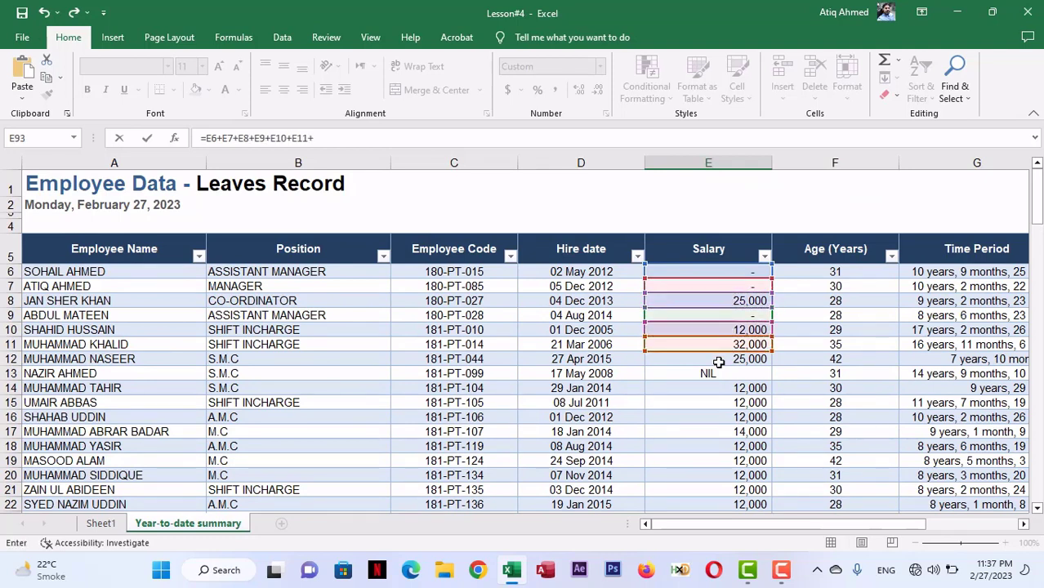
{"action": "left_click", "coordinate": [722, 359]}
{"action": "type", "text": "+"}
{"action": "left_click", "coordinate": [723, 375]}
{"action": "type", "text": "+"}
{"action": "left_click", "coordinate": [723, 389]}
{"action": "type", "text": "+"}
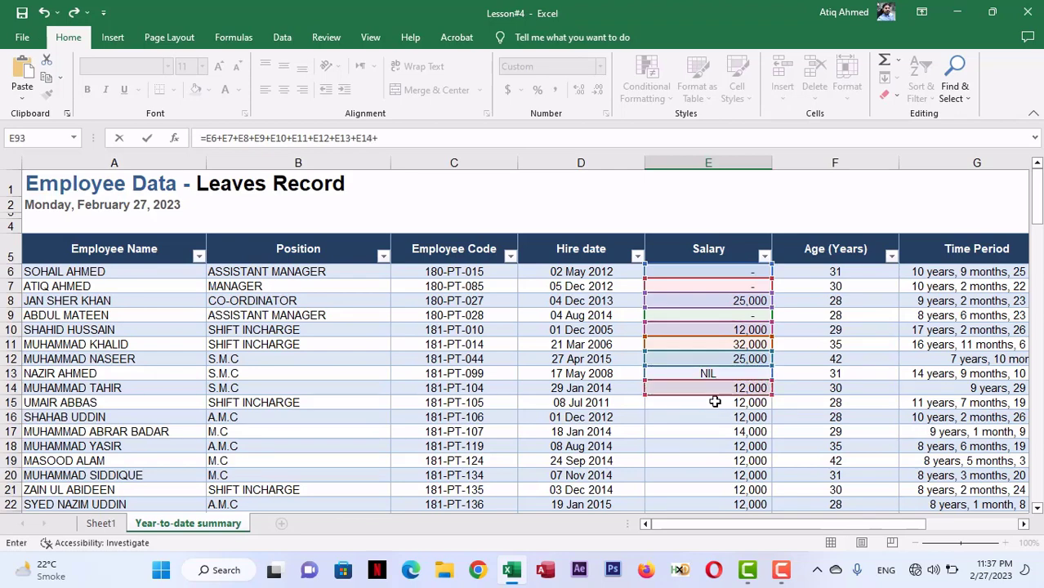
{"action": "left_click", "coordinate": [716, 403]}
{"action": "type", "text": "+"}
{"action": "left_click", "coordinate": [710, 418]}
{"action": "type", "text": "+"}
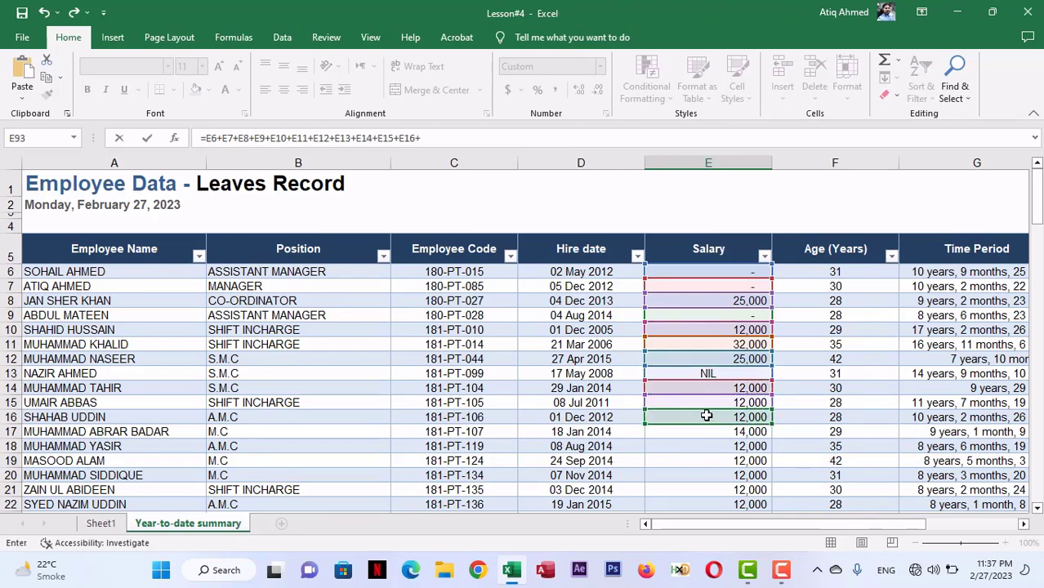
{"action": "key", "text": "Return"}
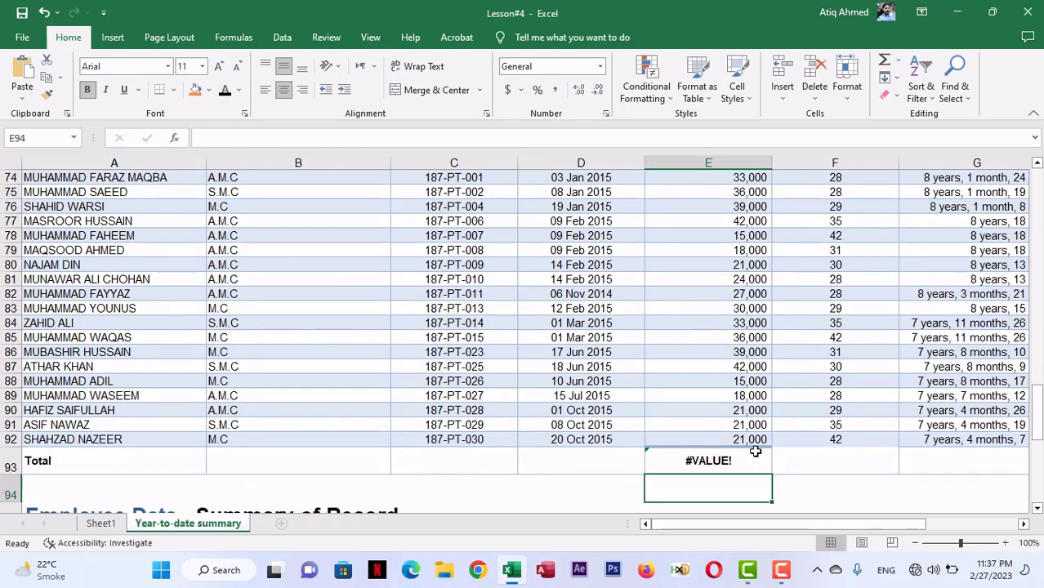
- Enter a SUM formula in E94 for salaries E6:E18 and compare it with the cell-by-cell addition in E93
{"action": "type", "text": "=SUM("}
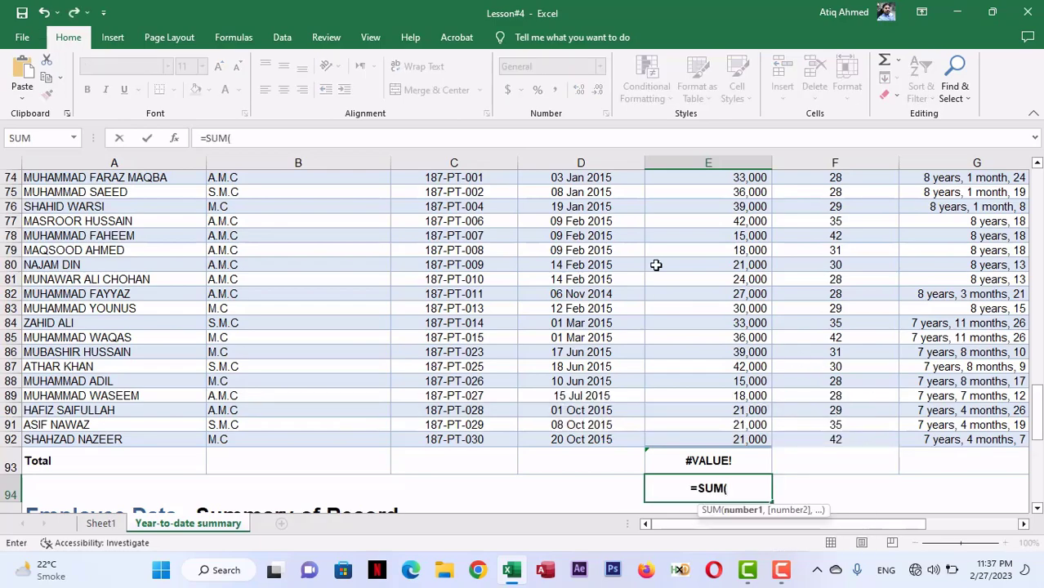
{"action": "scroll", "coordinate": [662, 257], "scroll_direction": "up", "scroll_amount": 20}
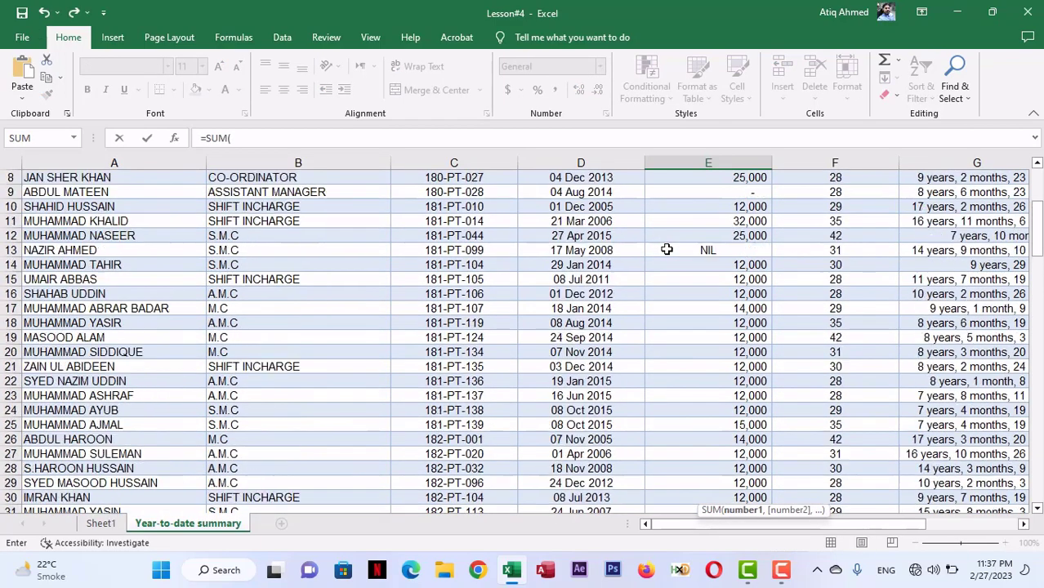
{"action": "scroll", "coordinate": [667, 250], "scroll_direction": "up", "scroll_amount": 3}
{"action": "left_click_drag", "start_coordinate": [707, 271], "coordinate": [718, 454]}
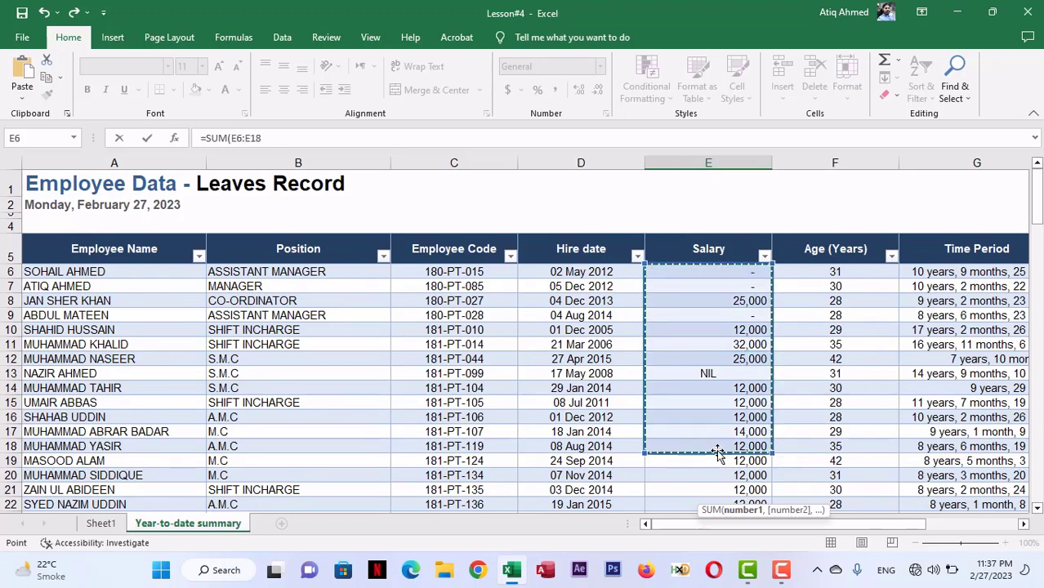
{"action": "key", "text": "Return"}
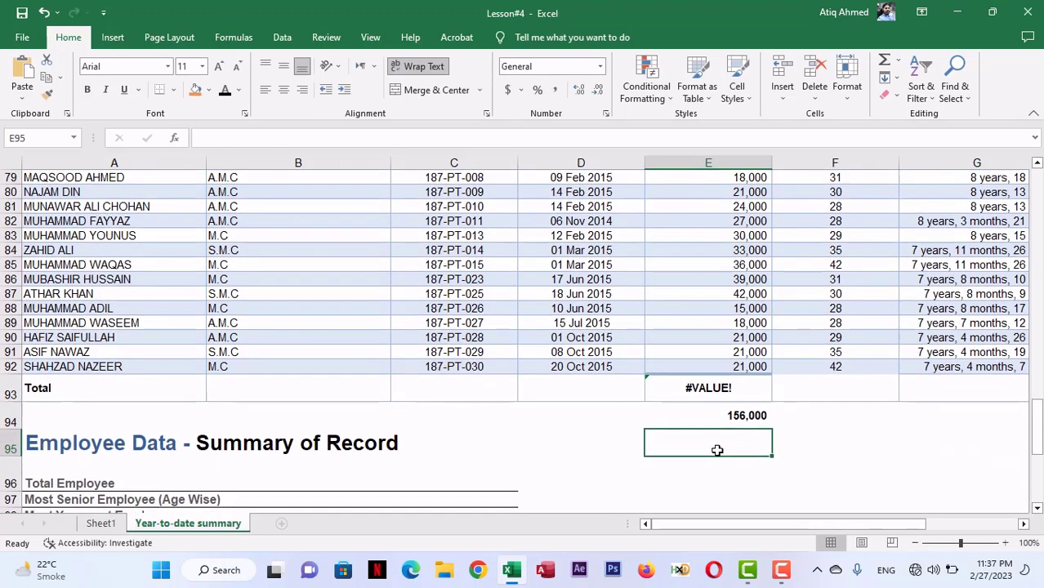
{"action": "left_click", "coordinate": [714, 416]}
{"action": "left_click", "coordinate": [726, 391]}
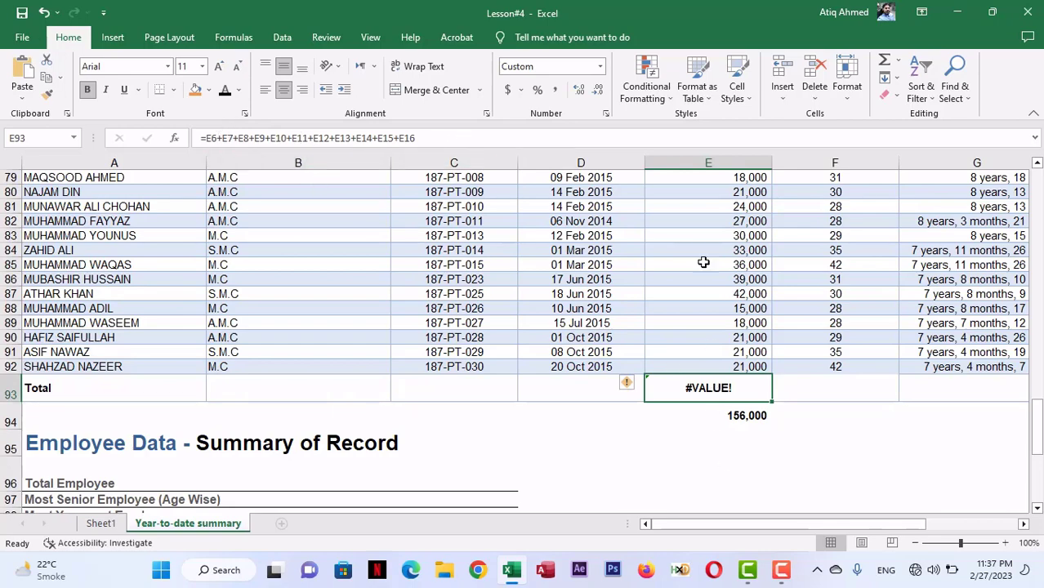
- Replace the NIL entry in E13 of the Salary column with 0
{"action": "scroll", "coordinate": [707, 197], "scroll_direction": "up", "scroll_amount": 10}
{"action": "scroll", "coordinate": [707, 196], "scroll_direction": "up", "scroll_amount": 11}
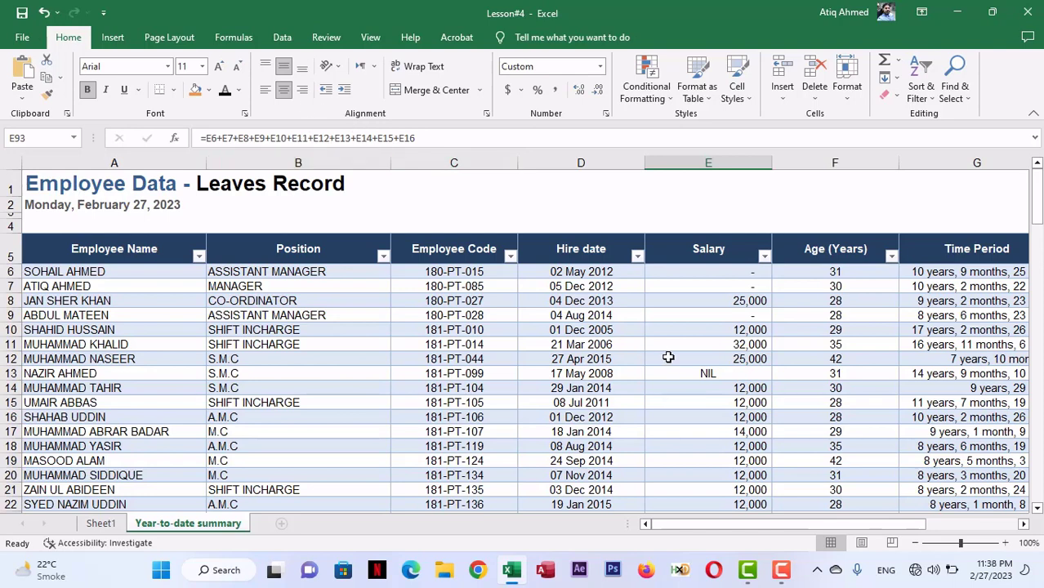
{"action": "left_click", "coordinate": [706, 375]}
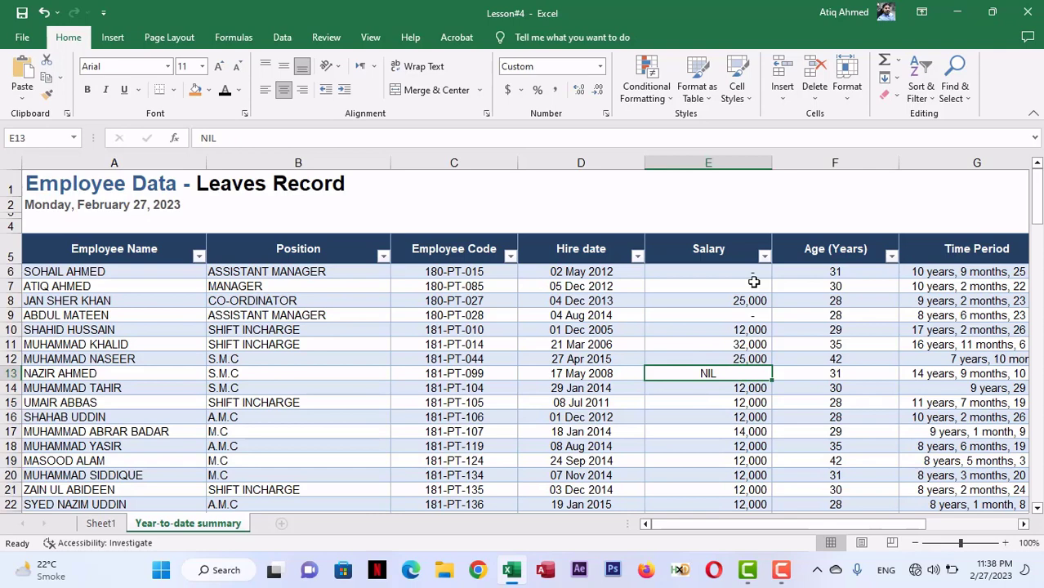
{"action": "type", "text": "0"}
{"action": "key", "text": "Return"}
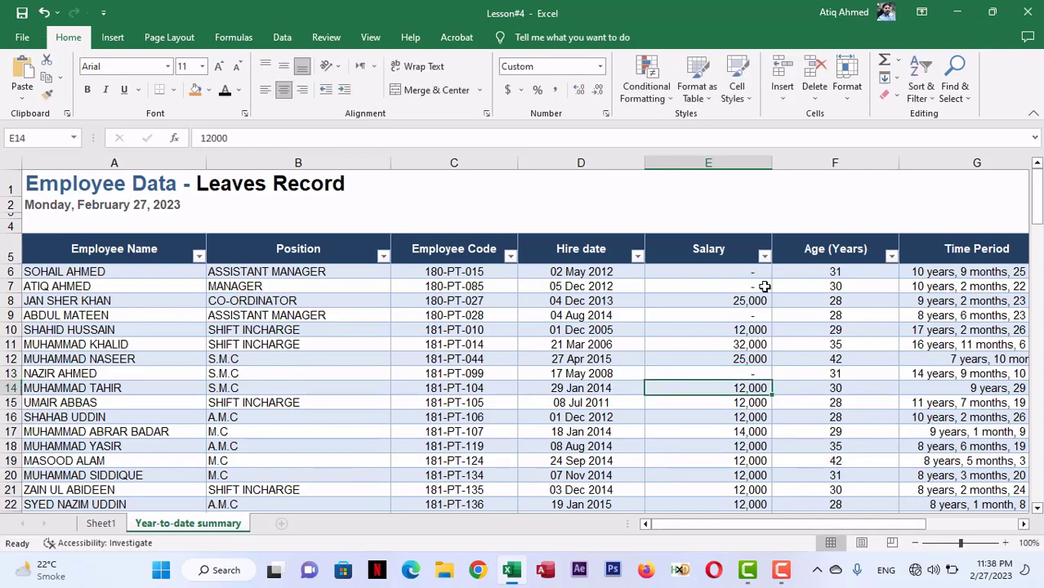
- Clear both salary totals in E93:E94
{"action": "left_click_drag", "start_coordinate": [1033, 205], "coordinate": [1038, 448]}
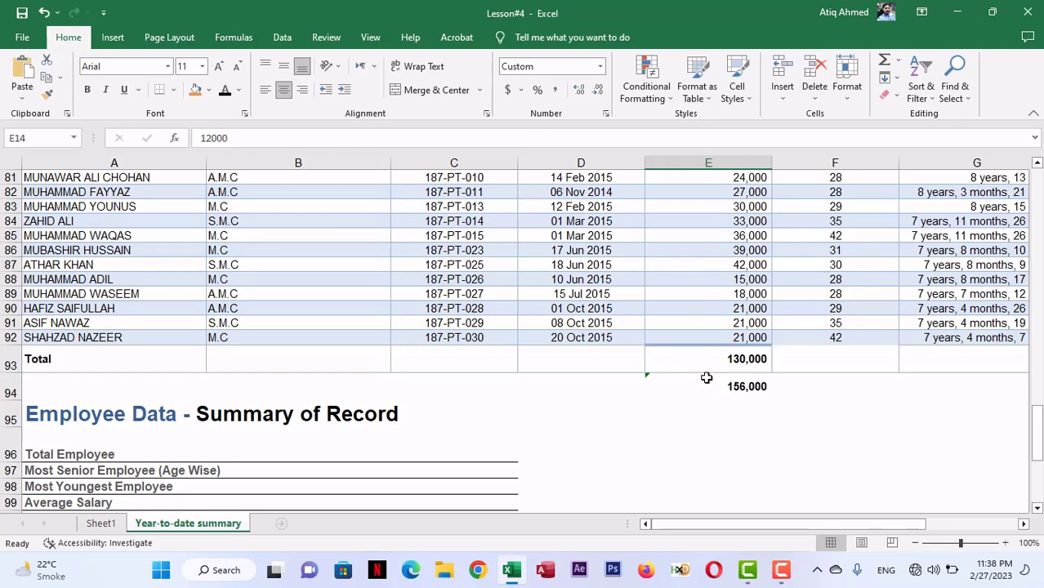
{"action": "left_click_drag", "start_coordinate": [727, 360], "coordinate": [730, 385]}
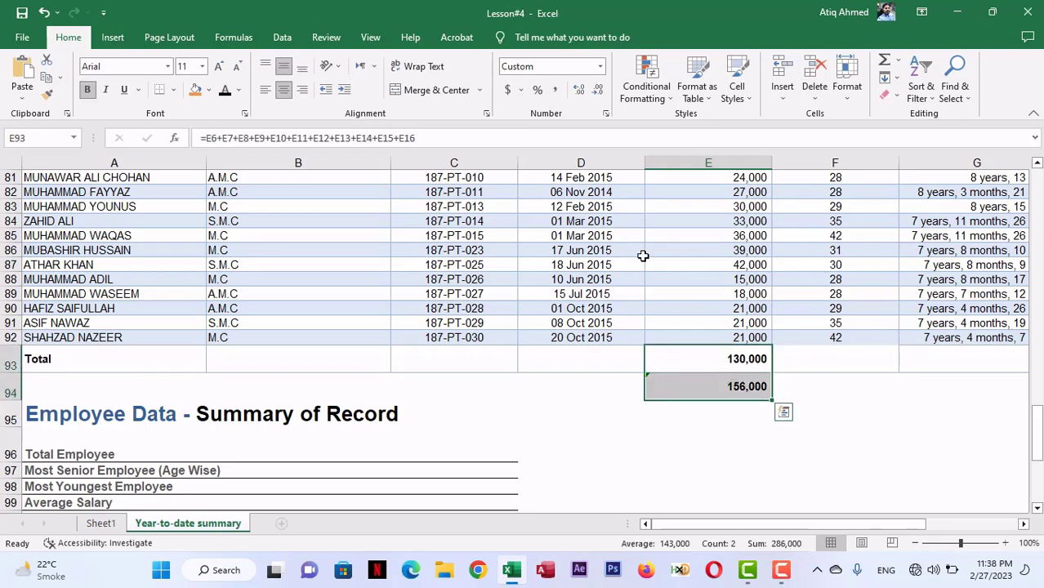
{"action": "key", "text": "Delete"}
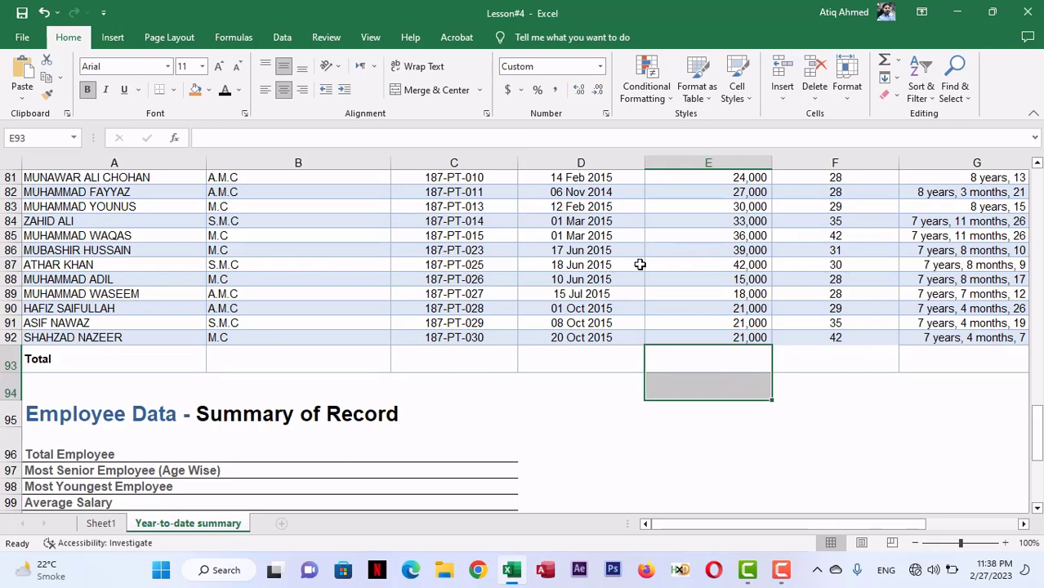
- Highlight the SUM entry in B4 of Sheet1 with a yellow fill
{"action": "left_click", "coordinate": [102, 524]}
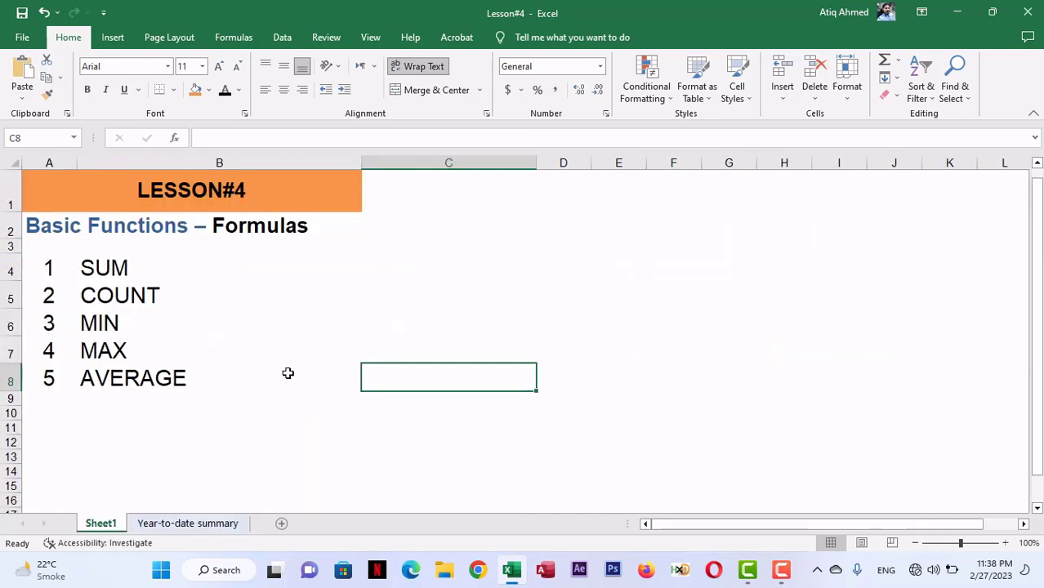
{"action": "left_click", "coordinate": [121, 268]}
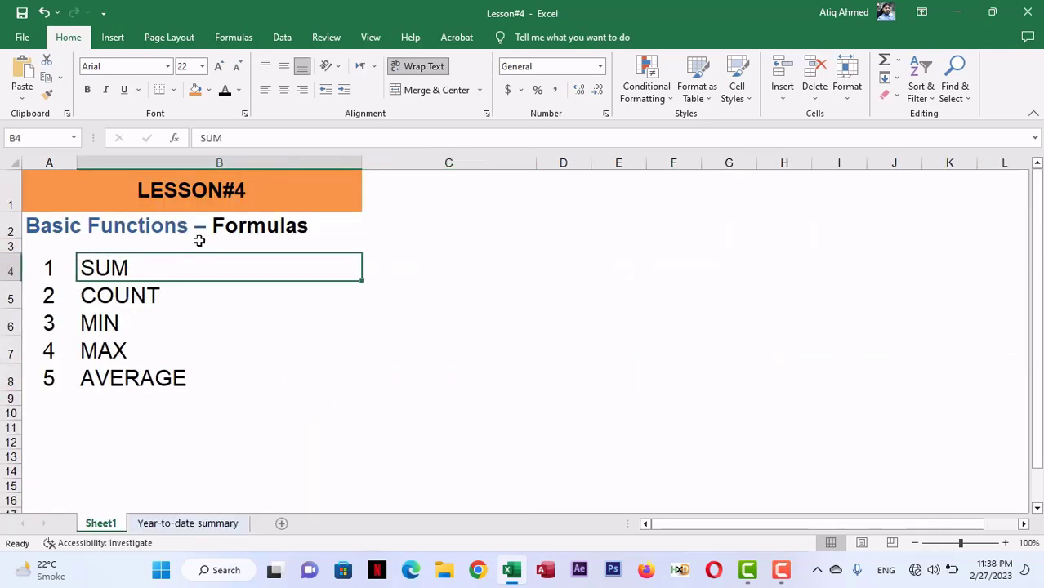
{"action": "left_click", "coordinate": [209, 90]}
{"action": "left_click", "coordinate": [234, 210]}
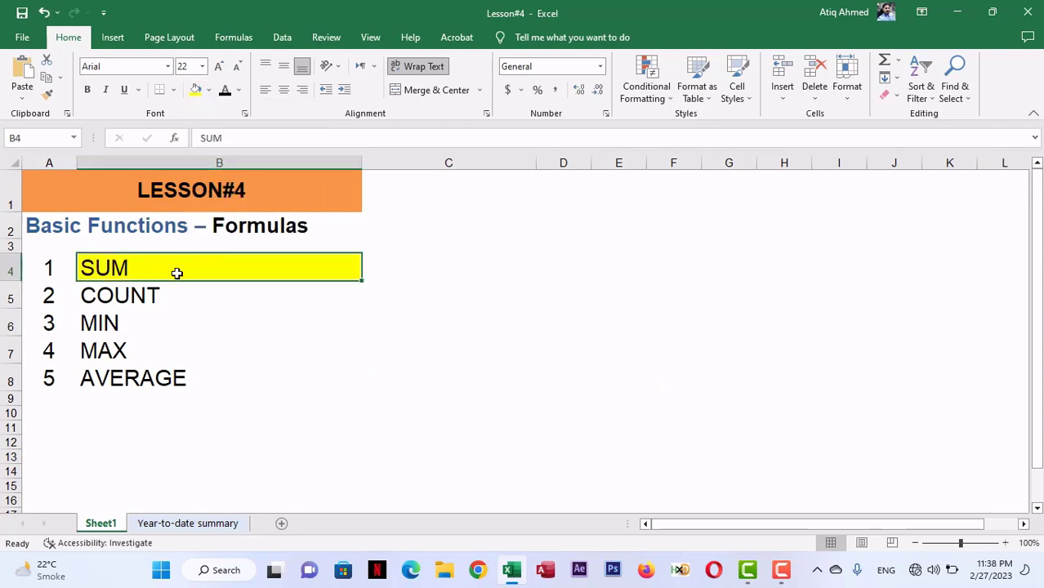
- On the Year-to-date summary sheet, enter a COUNT formula over salaries E6:E92 in C96 for Total Employee
{"action": "left_click", "coordinate": [184, 524]}
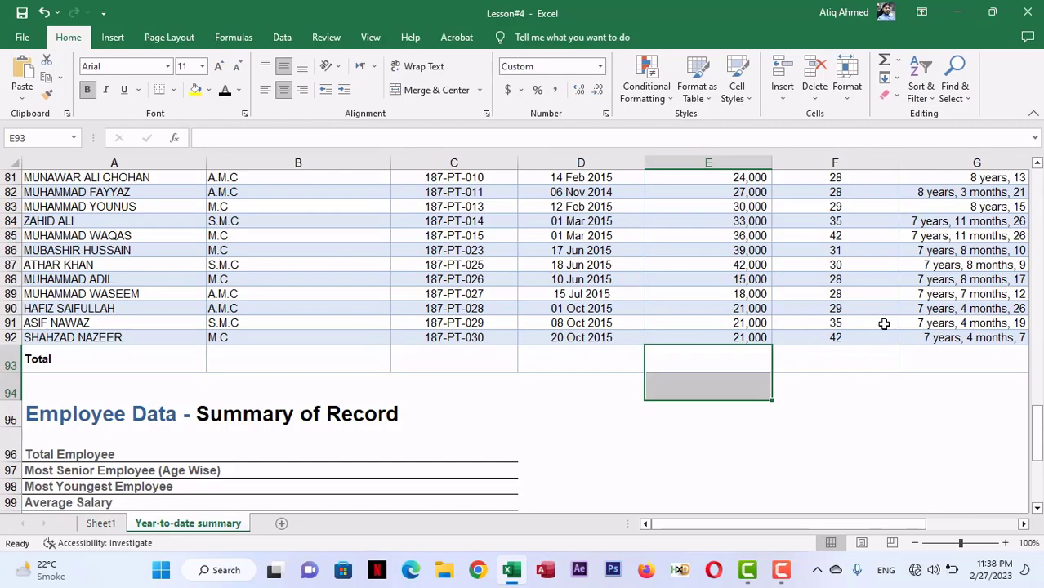
{"action": "scroll", "coordinate": [856, 327], "scroll_direction": "up", "scroll_amount": 1}
{"action": "scroll", "coordinate": [856, 327], "scroll_direction": "up", "scroll_amount": 16}
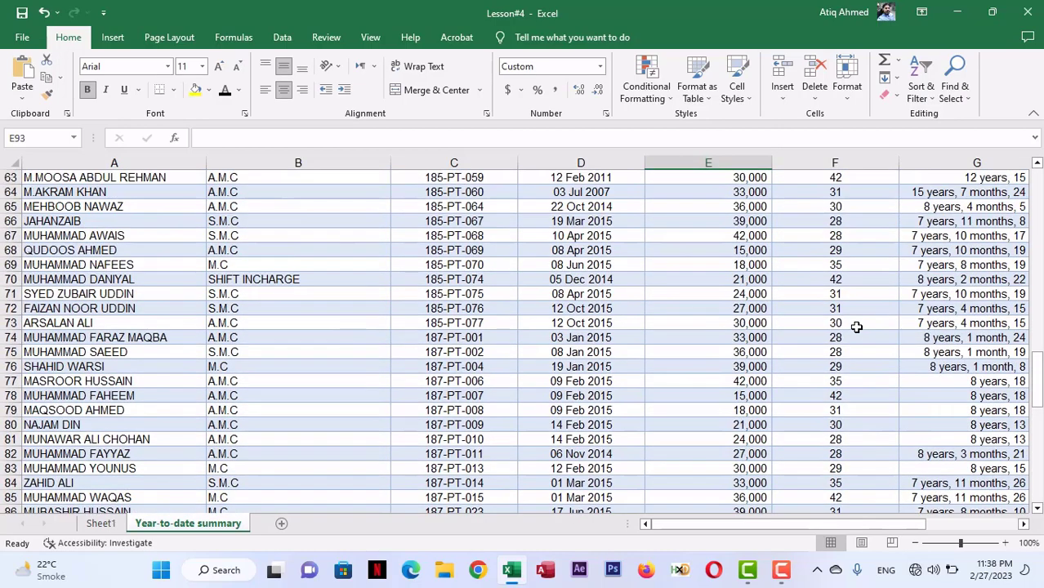
{"action": "scroll", "coordinate": [857, 327], "scroll_direction": "up", "scroll_amount": 5}
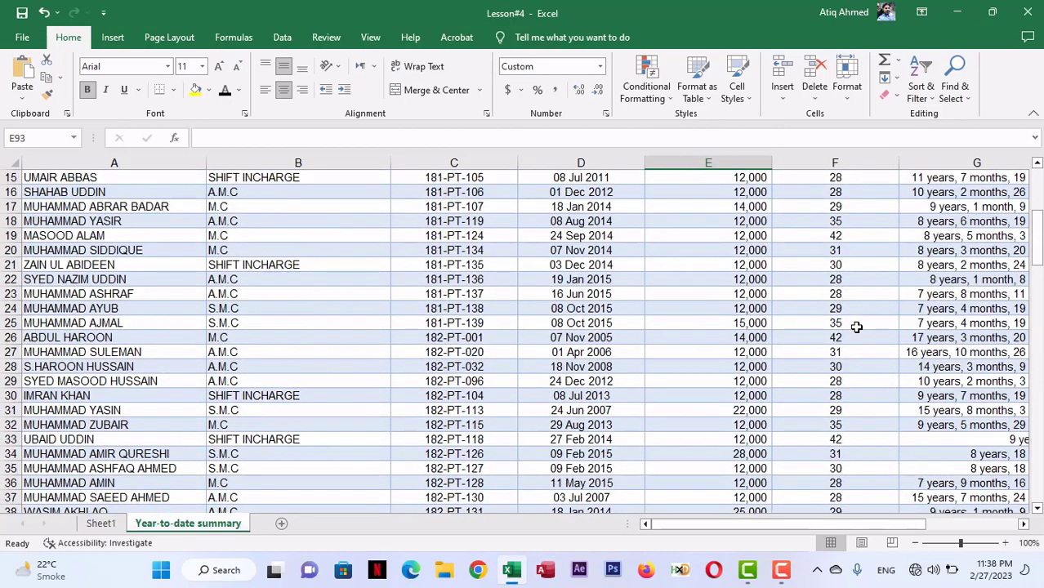
{"action": "left_click_drag", "start_coordinate": [1038, 241], "coordinate": [1040, 442]}
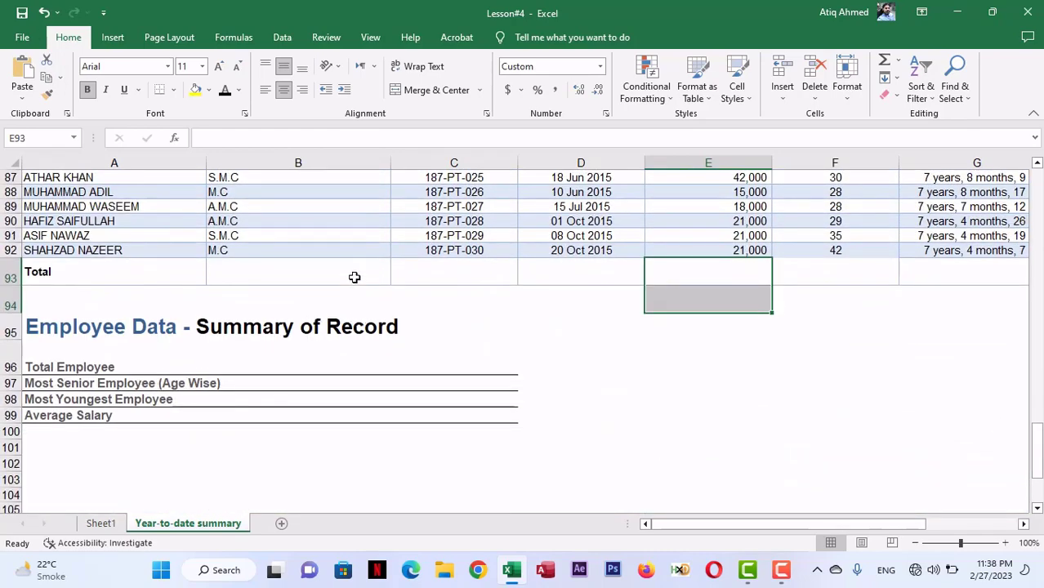
{"action": "left_click", "coordinate": [401, 366]}
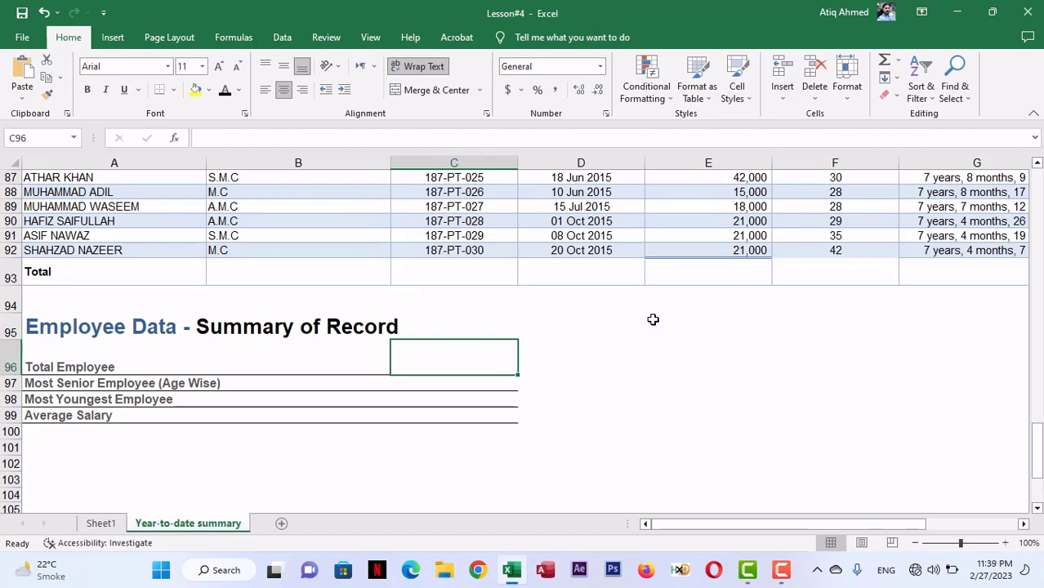
{"action": "type", "text": "=COUN"}
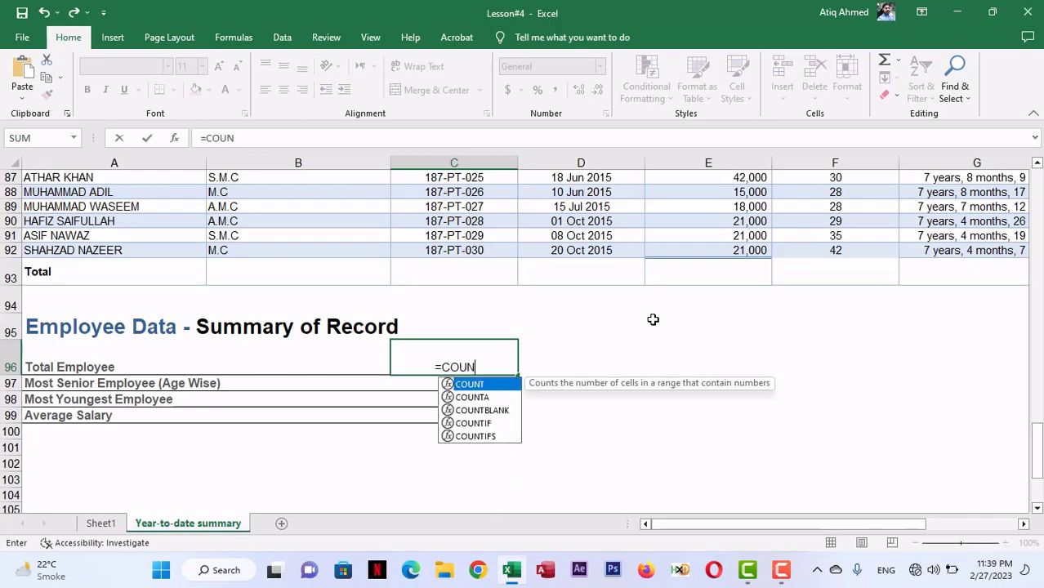
{"action": "type", "text": "T("}
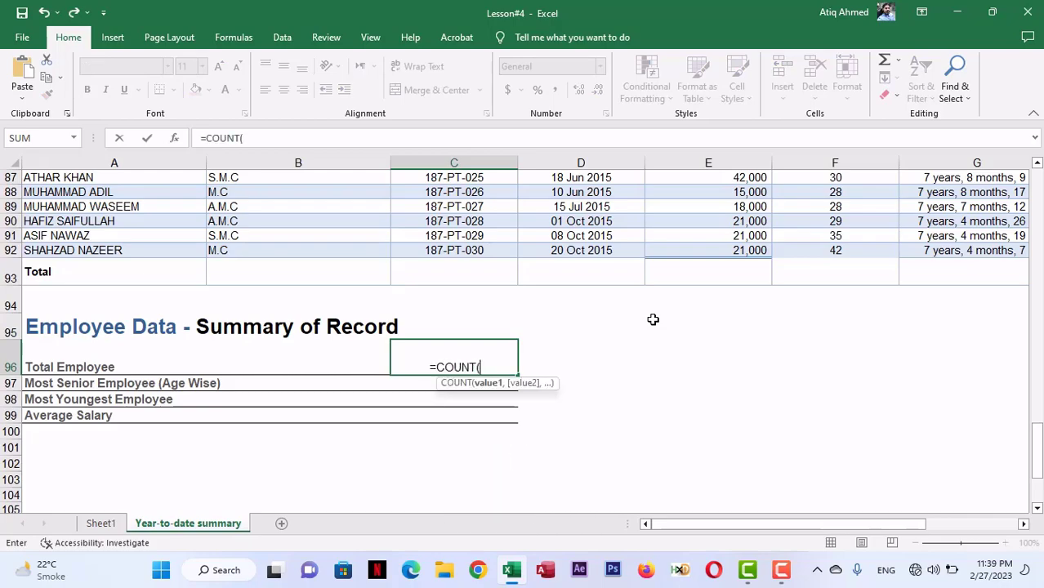
{"action": "left_click_drag", "start_coordinate": [1038, 450], "coordinate": [1039, 173]}
{"action": "left_click", "coordinate": [733, 272]}
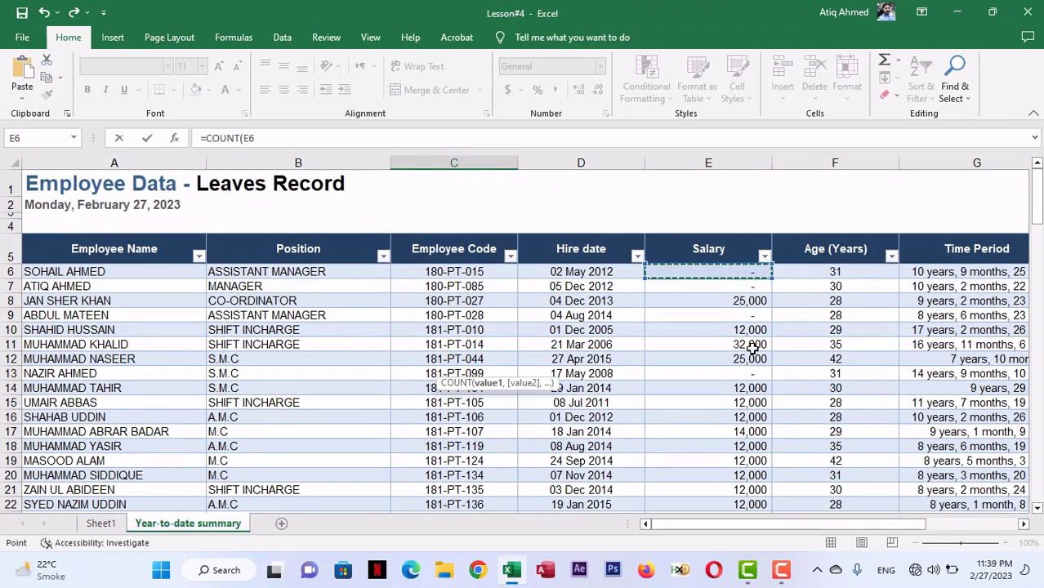
{"action": "key", "text": "ctrl+shift+Down"}
{"action": "key", "text": "Return"}
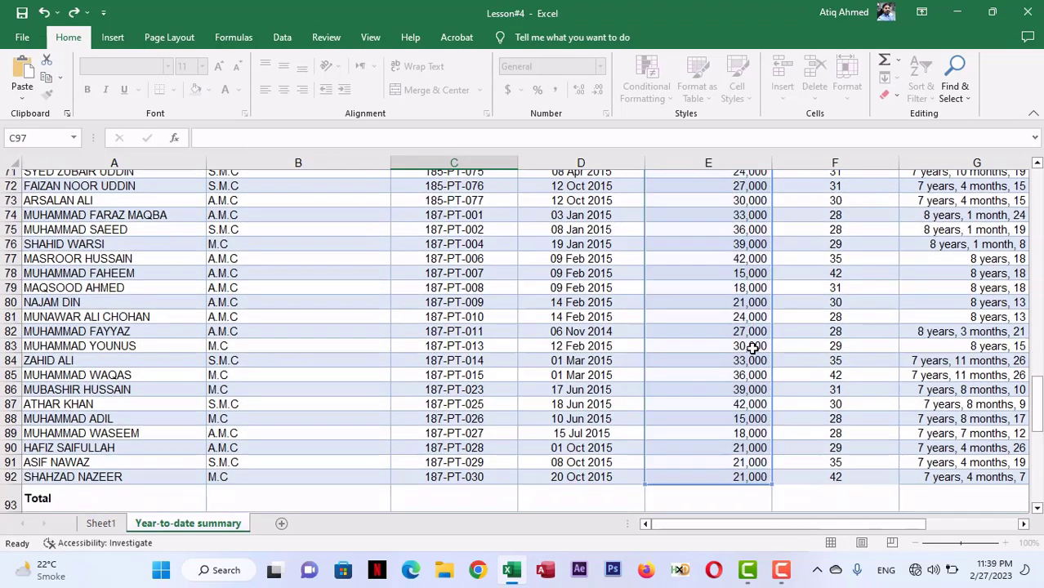
{"action": "scroll", "coordinate": [609, 427], "scroll_direction": "down", "scroll_amount": 1}
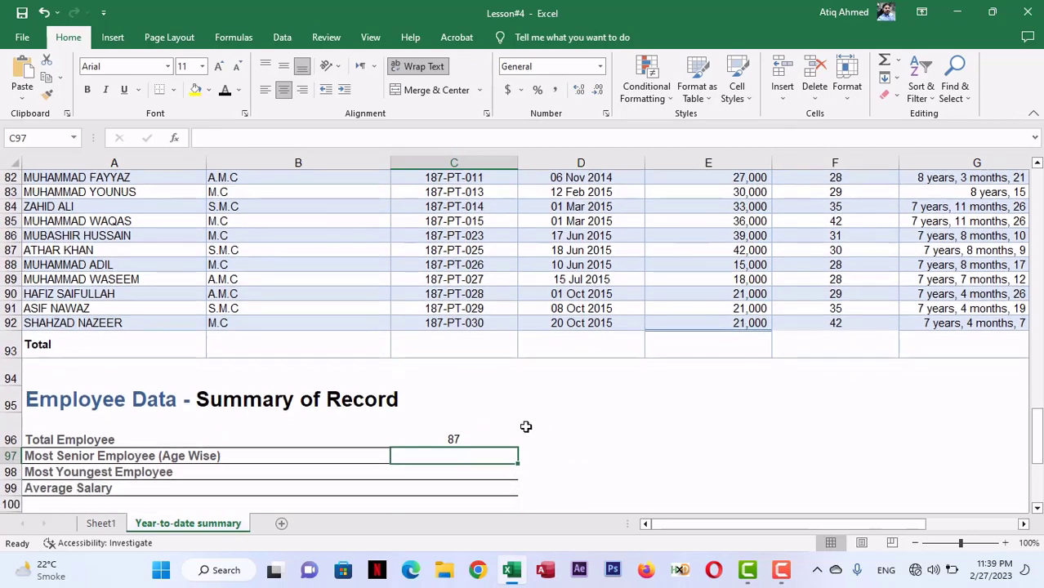
- Check the Total Employee formula in C96 against the selection count of salaries E6:E92
{"action": "left_click", "coordinate": [480, 431]}
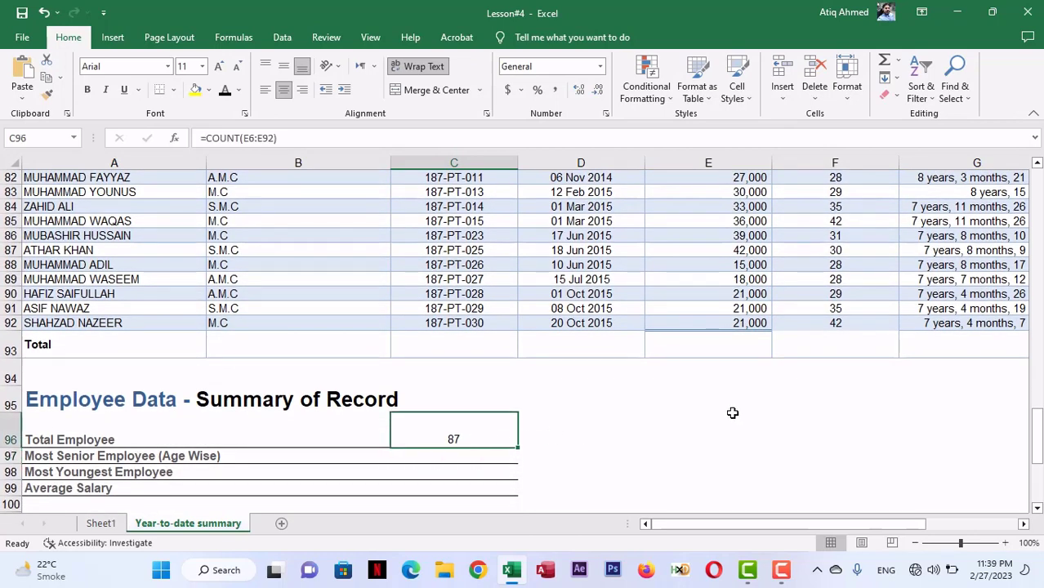
{"action": "left_click_drag", "start_coordinate": [1041, 437], "coordinate": [1038, 193]}
{"action": "left_click", "coordinate": [731, 274]}
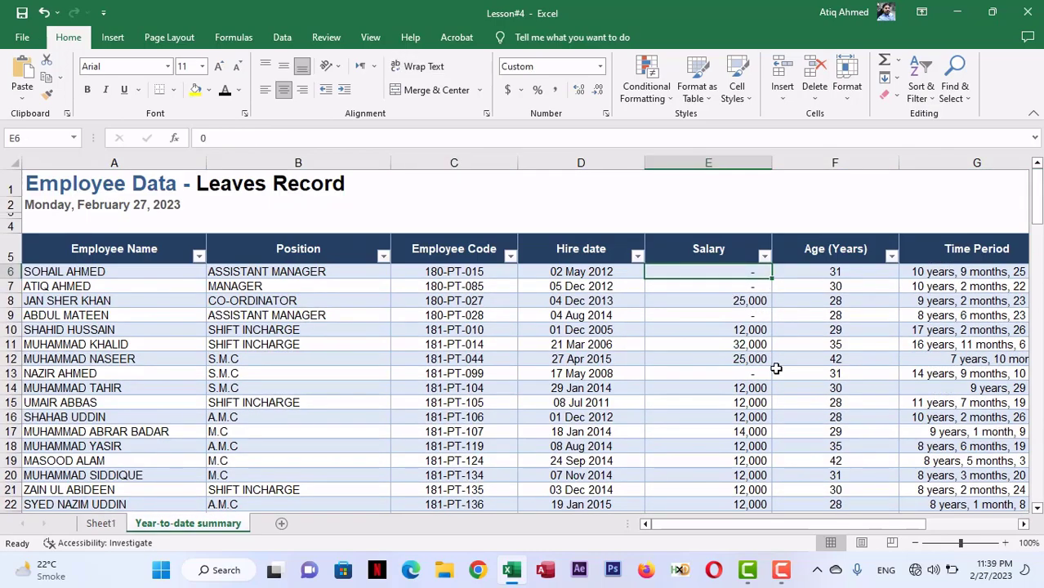
{"action": "key", "text": "ctrl+shift+Down"}
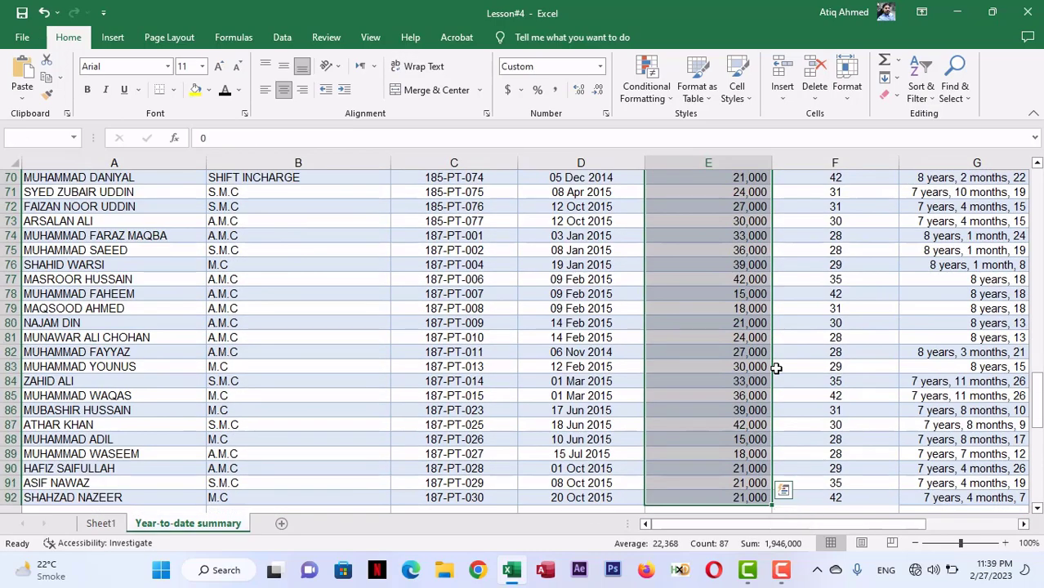
{"action": "scroll", "coordinate": [777, 368], "scroll_direction": "down", "scroll_amount": 4}
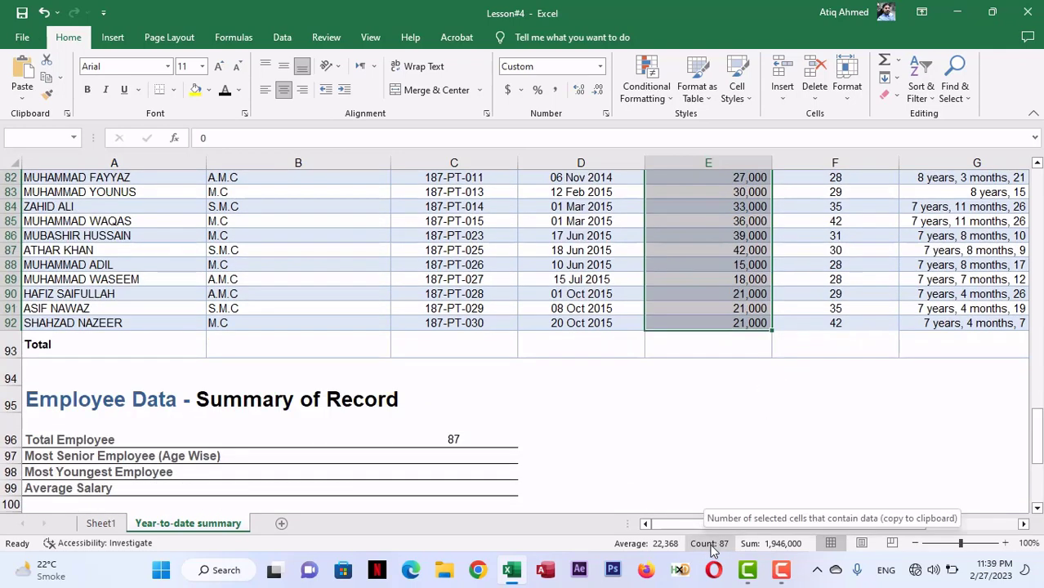
{"action": "left_click", "coordinate": [462, 438]}
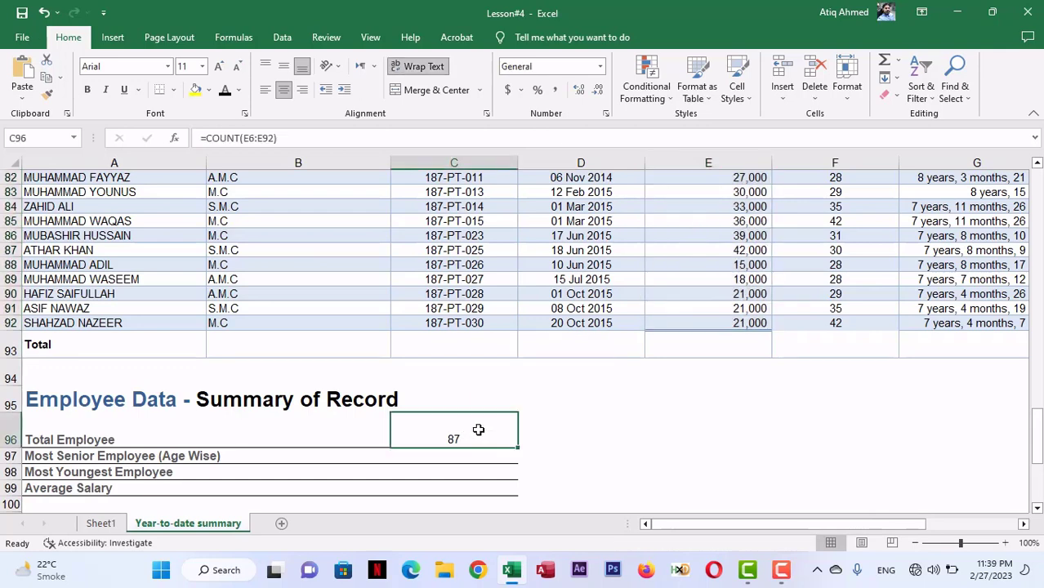
{"action": "left_click", "coordinate": [296, 138]}
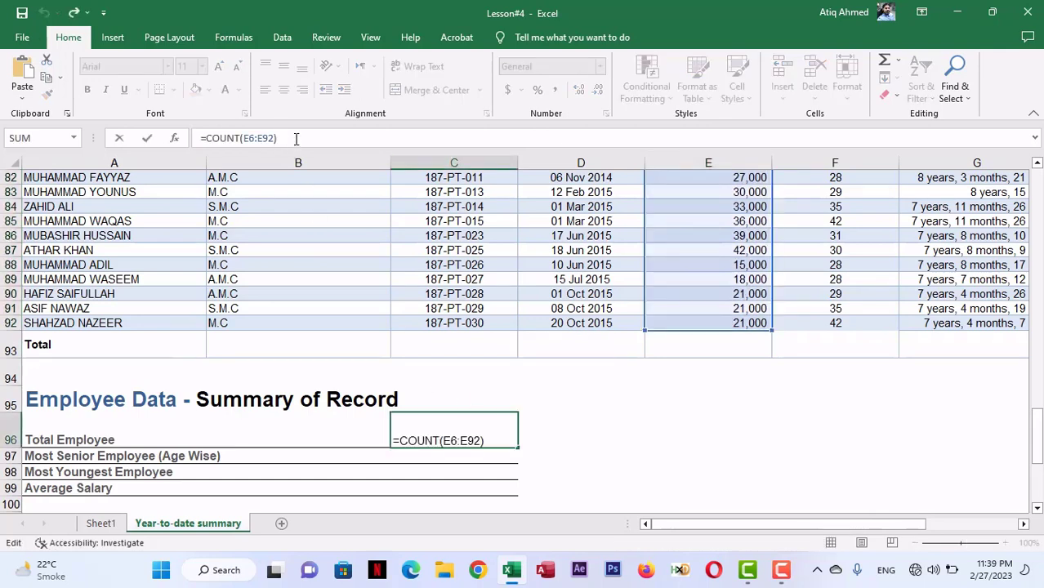
{"action": "left_click", "coordinate": [148, 138]}
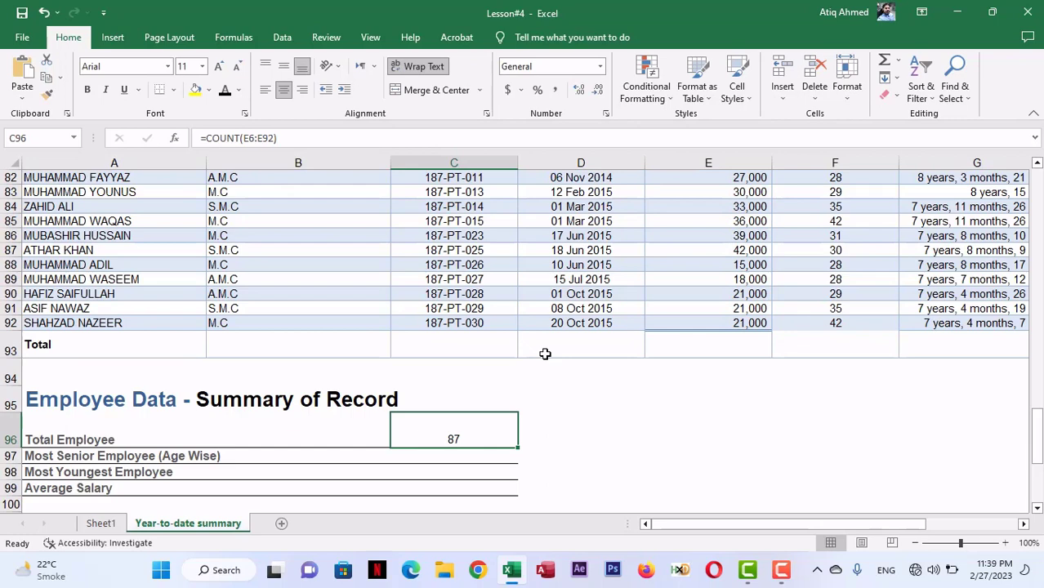
- Enter a MAX formula over ages F6:F92 in C97 for Most Senior Employee (Age Wise)
{"action": "scroll", "coordinate": [545, 354], "scroll_direction": "down", "scroll_amount": 3}
{"action": "left_click", "coordinate": [457, 330]}
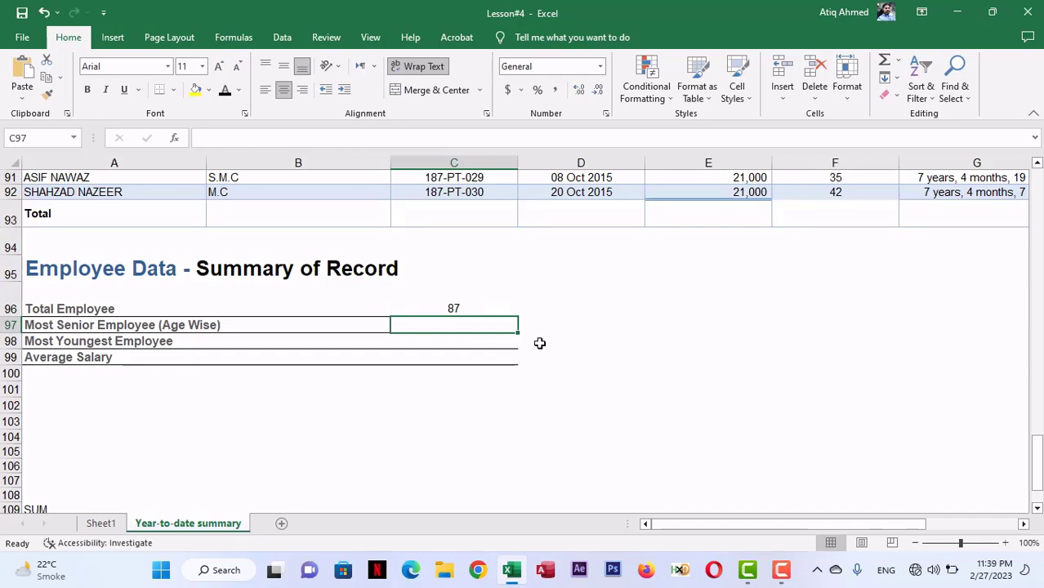
{"action": "scroll", "coordinate": [739, 297], "scroll_direction": "up", "scroll_amount": 11}
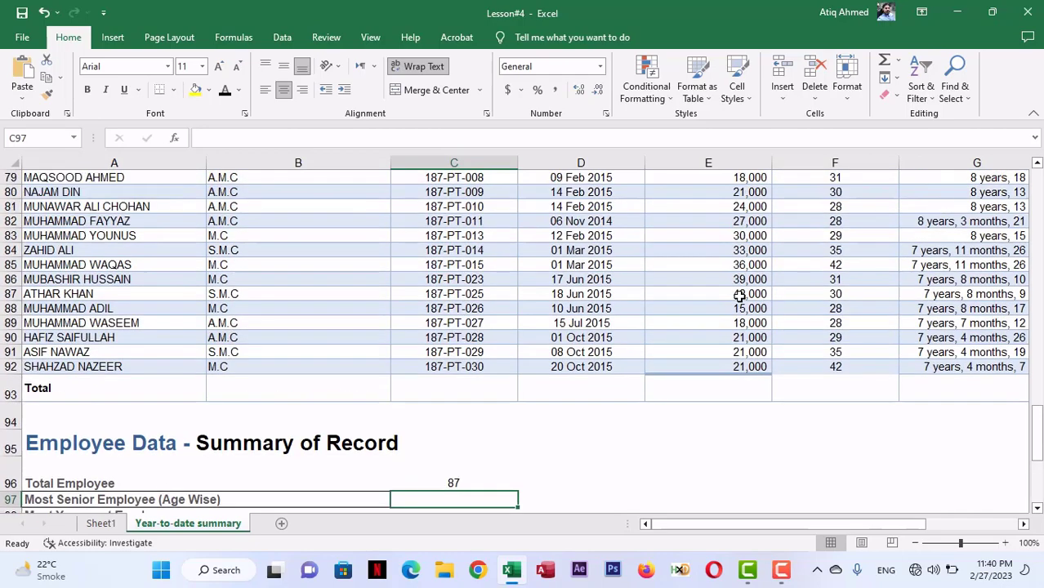
{"action": "scroll", "coordinate": [849, 357], "scroll_direction": "up", "scroll_amount": 16}
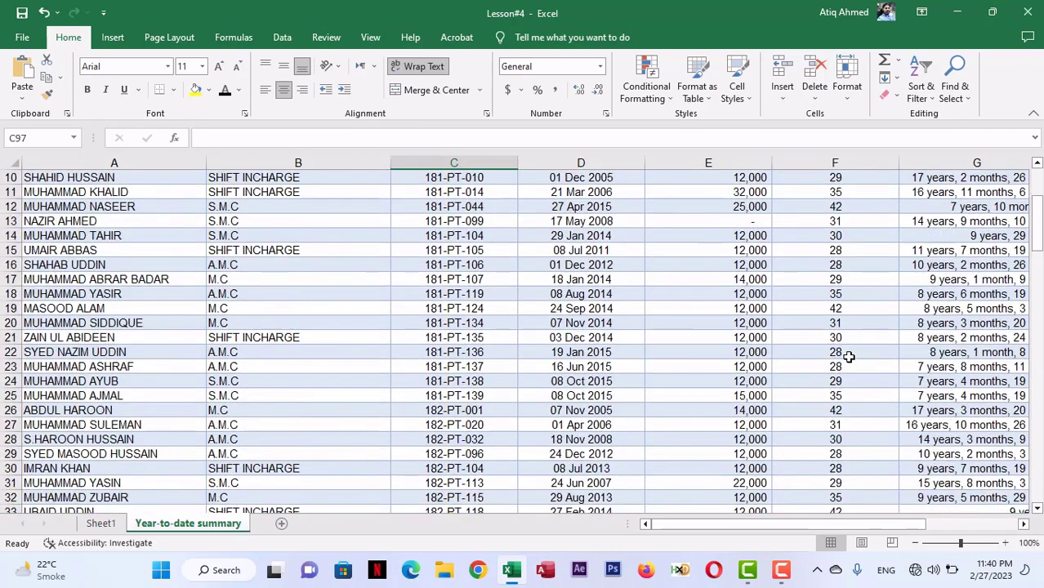
{"action": "scroll", "coordinate": [849, 357], "scroll_direction": "up", "scroll_amount": 3}
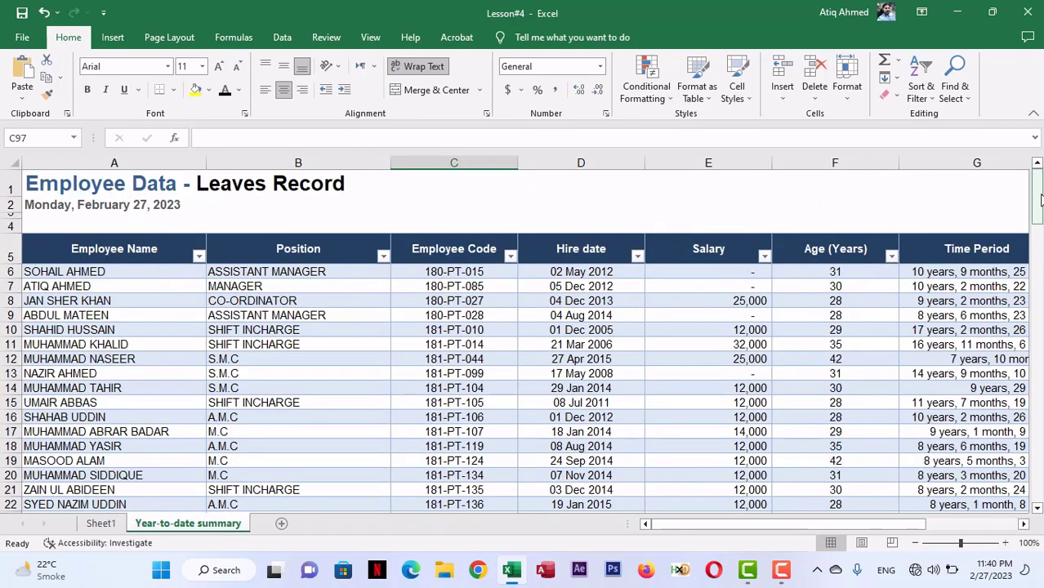
{"action": "left_click_drag", "start_coordinate": [1039, 199], "coordinate": [1039, 458]}
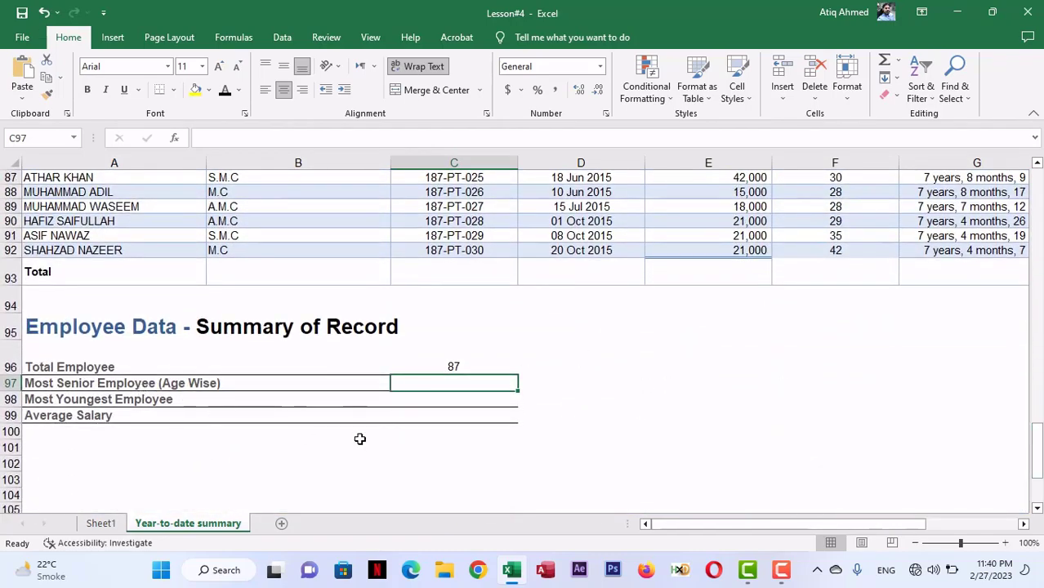
{"action": "type", "text": "=MA"}
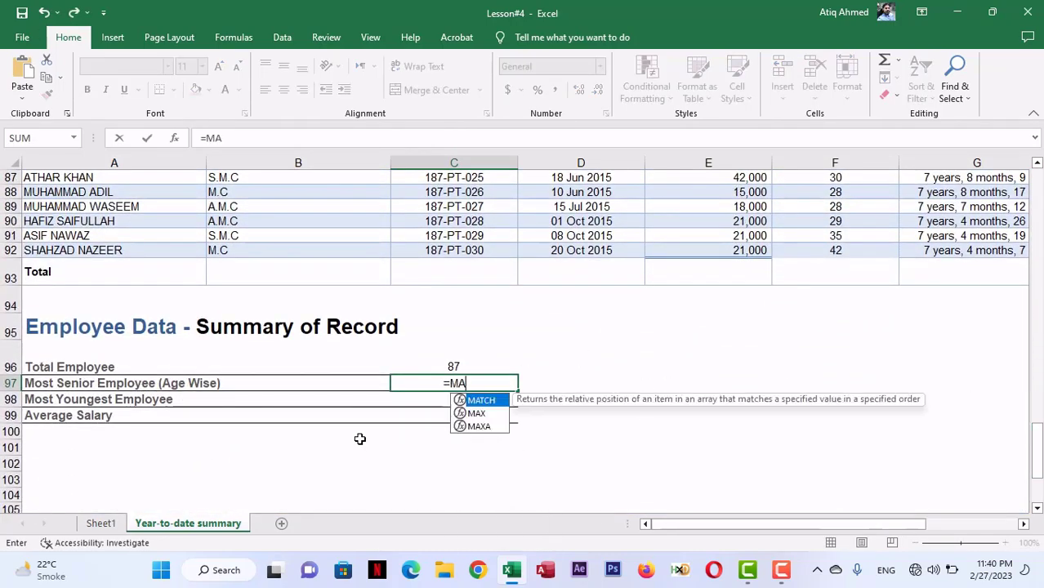
{"action": "type", "text": "X("}
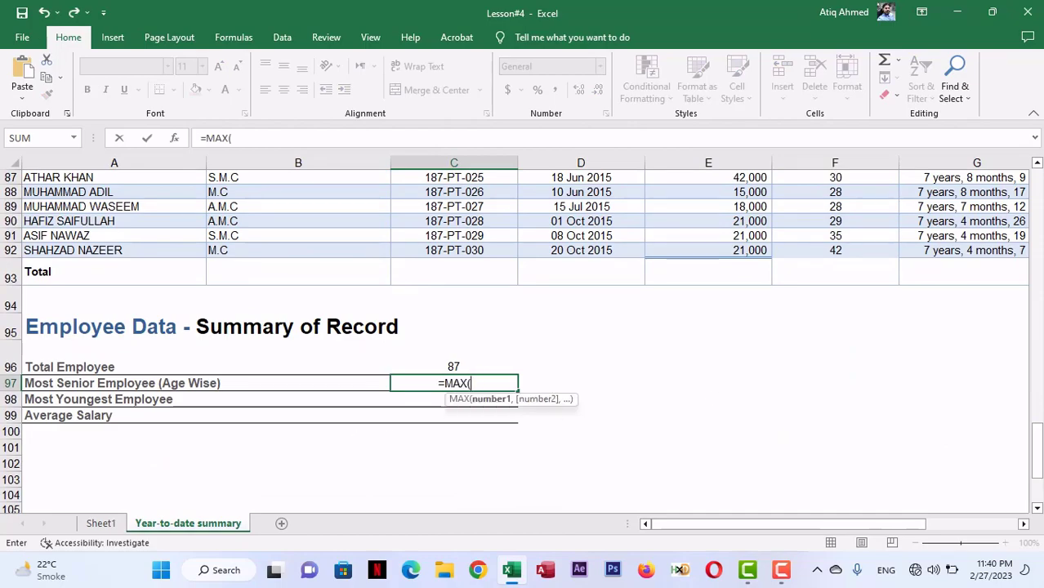
{"action": "left_click_drag", "start_coordinate": [1040, 454], "coordinate": [1038, 196]}
{"action": "left_click", "coordinate": [855, 244]}
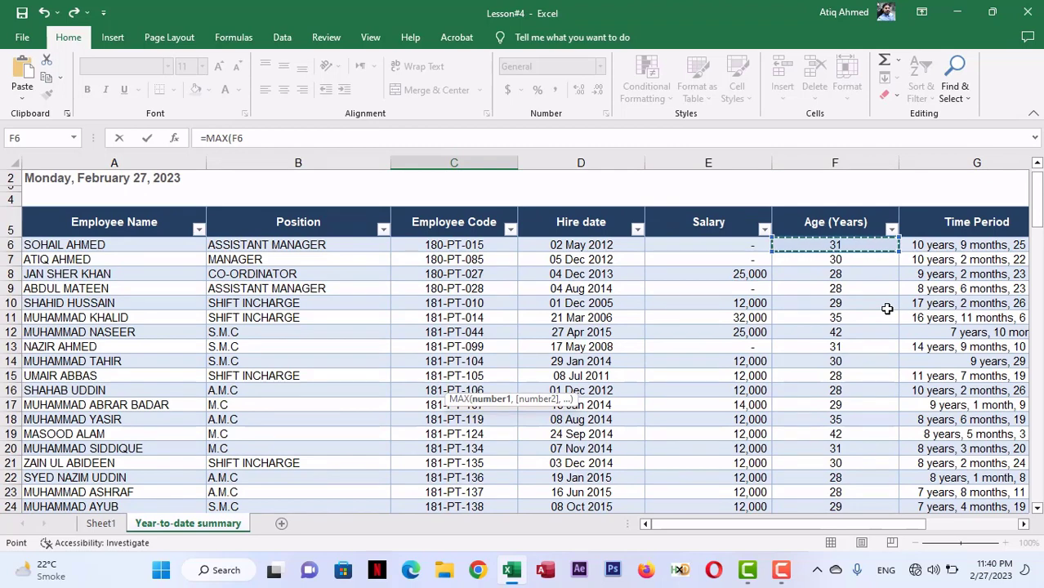
{"action": "key", "text": "ctrl+shift+Down"}
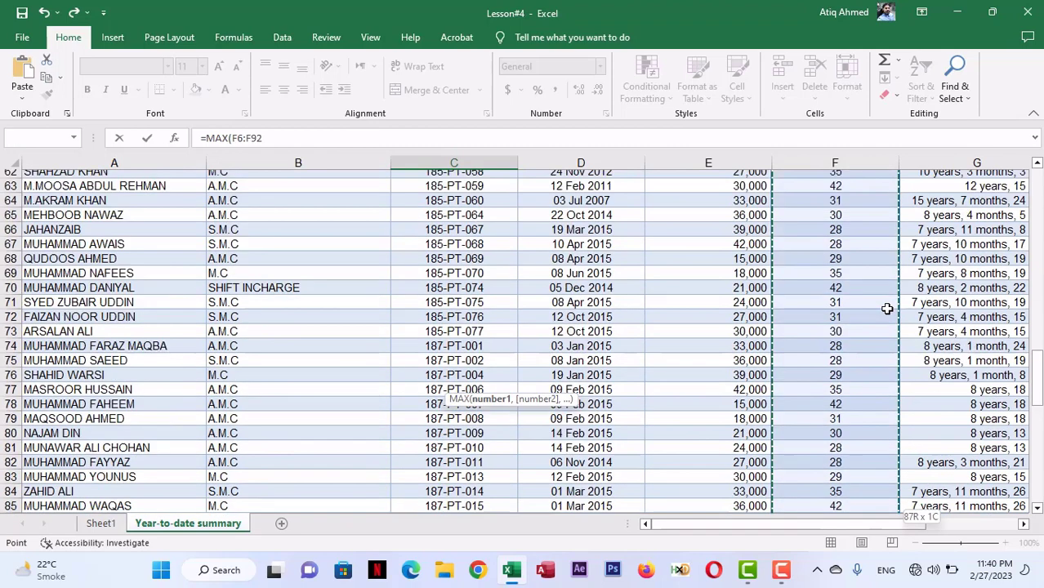
{"action": "scroll", "coordinate": [887, 309], "scroll_direction": "down", "scroll_amount": 4}
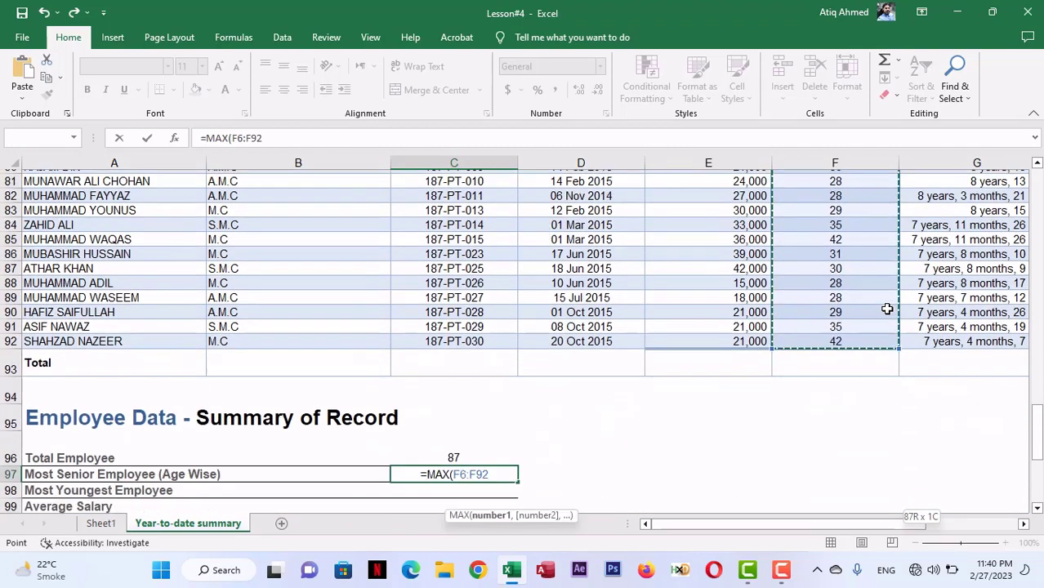
{"action": "key", "text": "Return"}
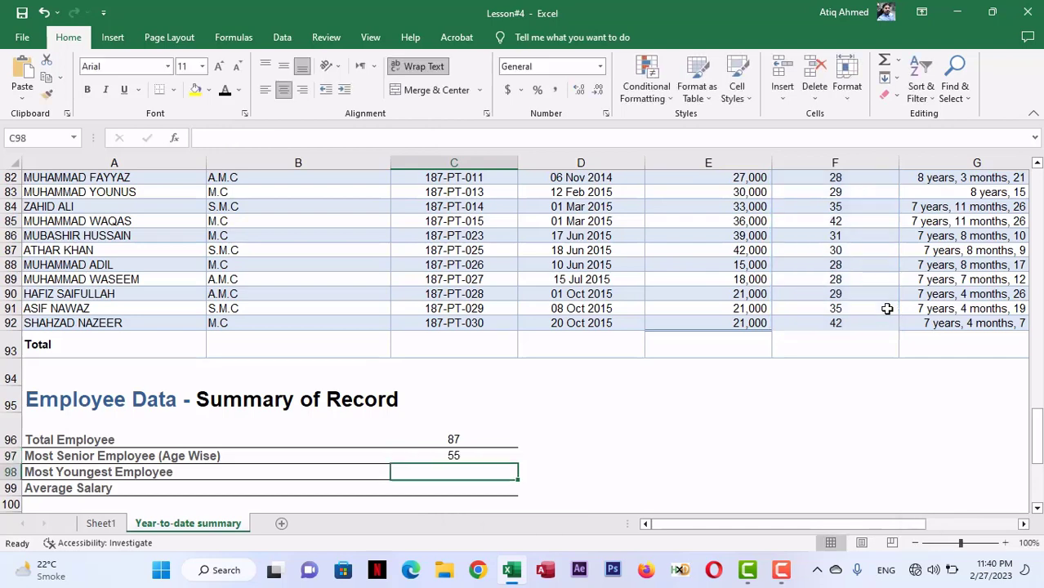
{"action": "left_click", "coordinate": [457, 452]}
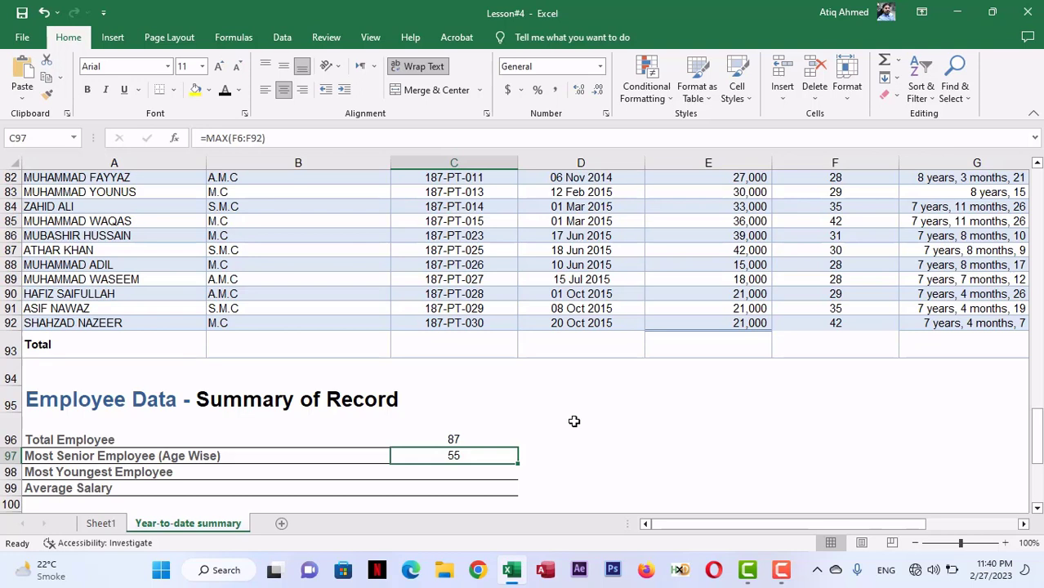
- Enter a MIN formula over ages F6:F92 in C98 for Most Youngest Employee
{"action": "left_click", "coordinate": [486, 470]}
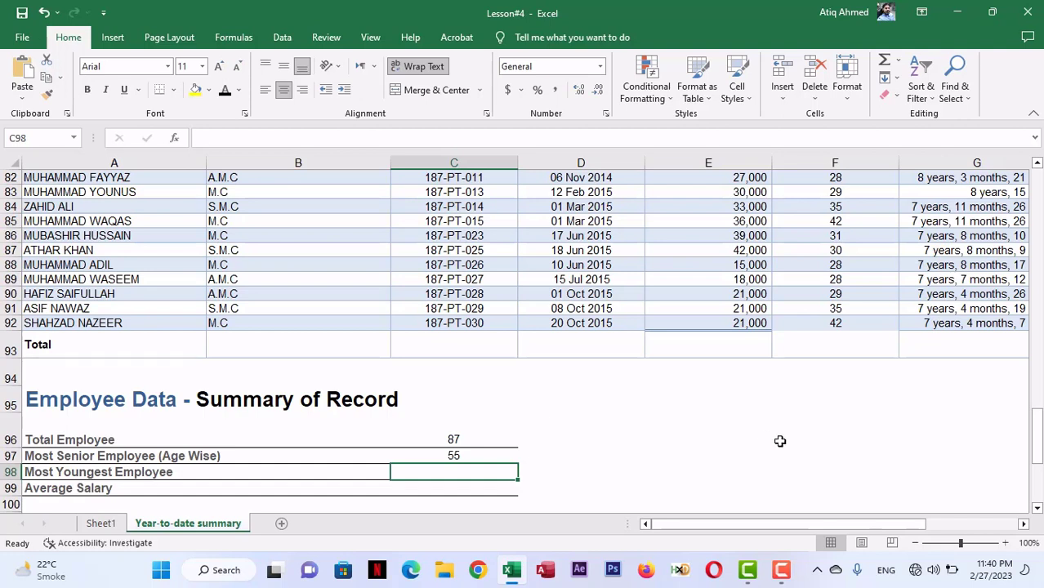
{"action": "type", "text": "=MA"}
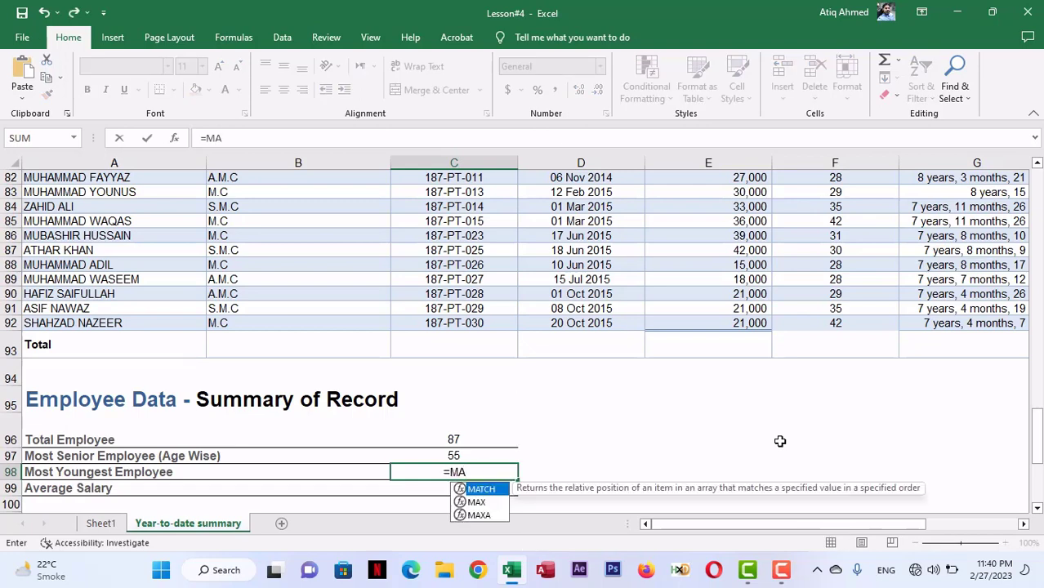
{"action": "key", "text": "BackSpace"}
{"action": "key", "text": "BackSpace"}
{"action": "type", "text": "MIN"}
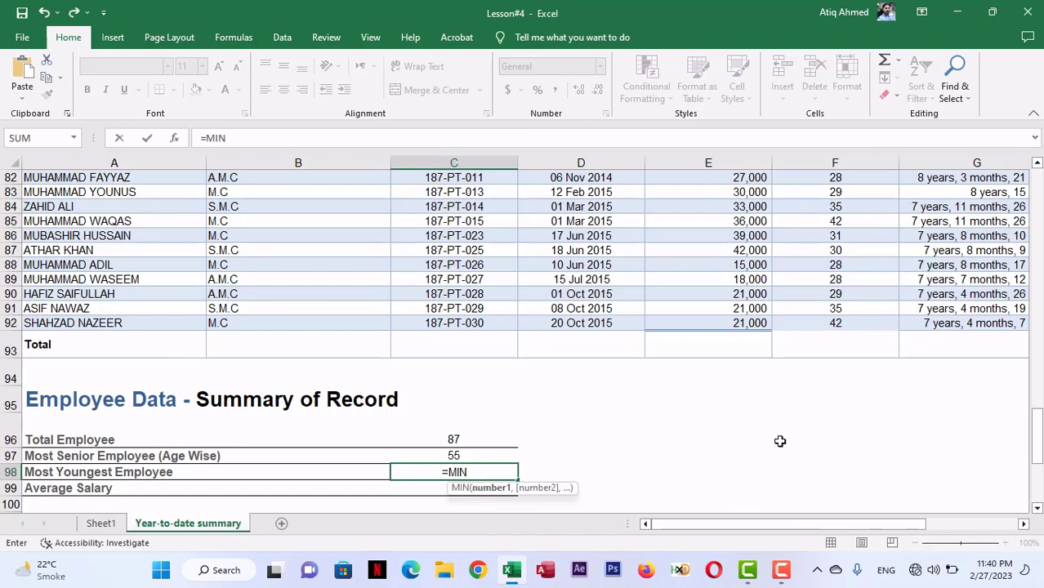
{"action": "type", "text": "("}
{"action": "left_click_drag", "start_coordinate": [1036, 445], "coordinate": [1036, 196]}
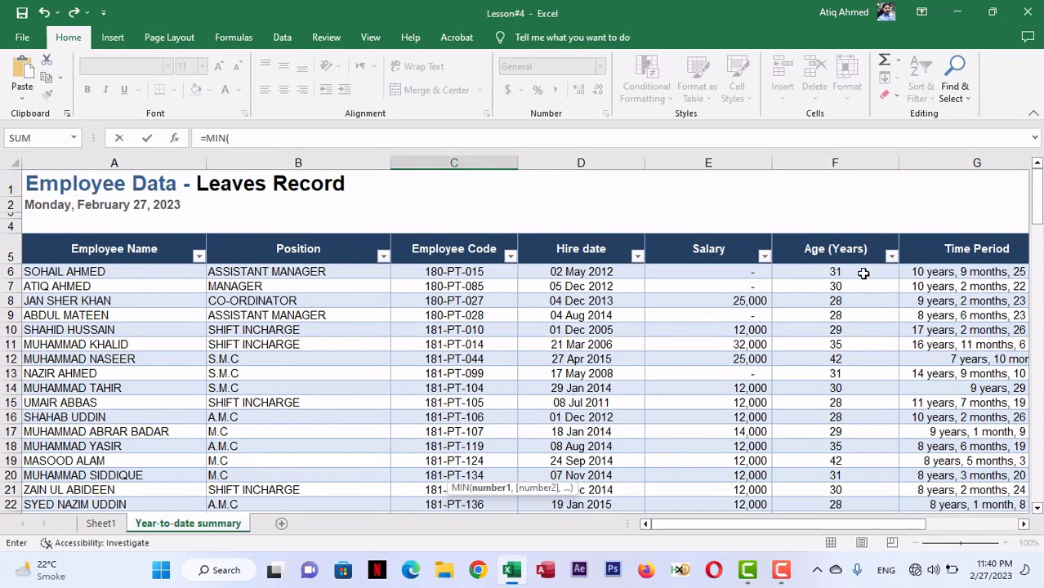
{"action": "left_click", "coordinate": [864, 273]}
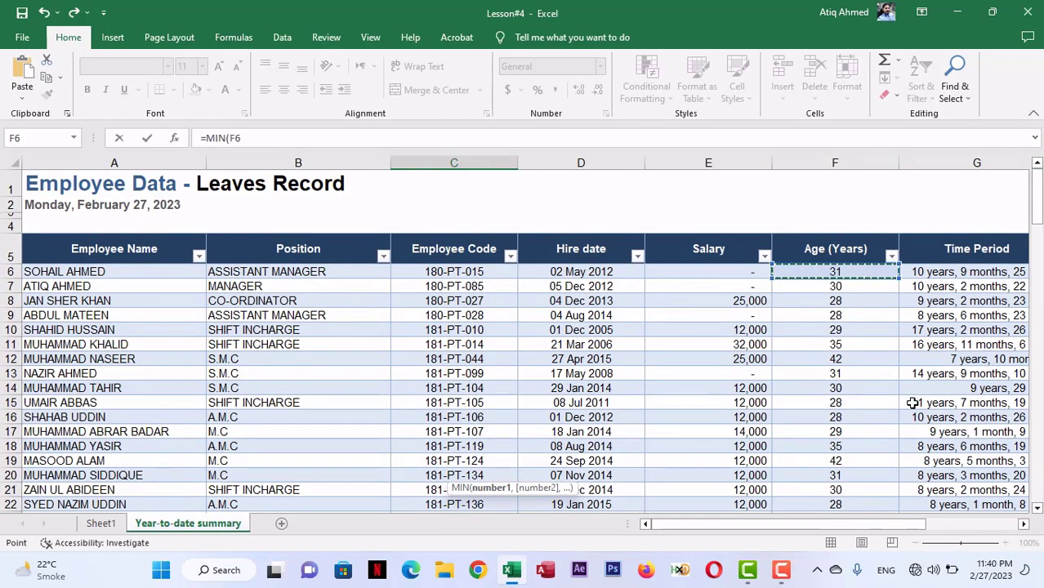
{"action": "key", "text": "ctrl+shift+Down"}
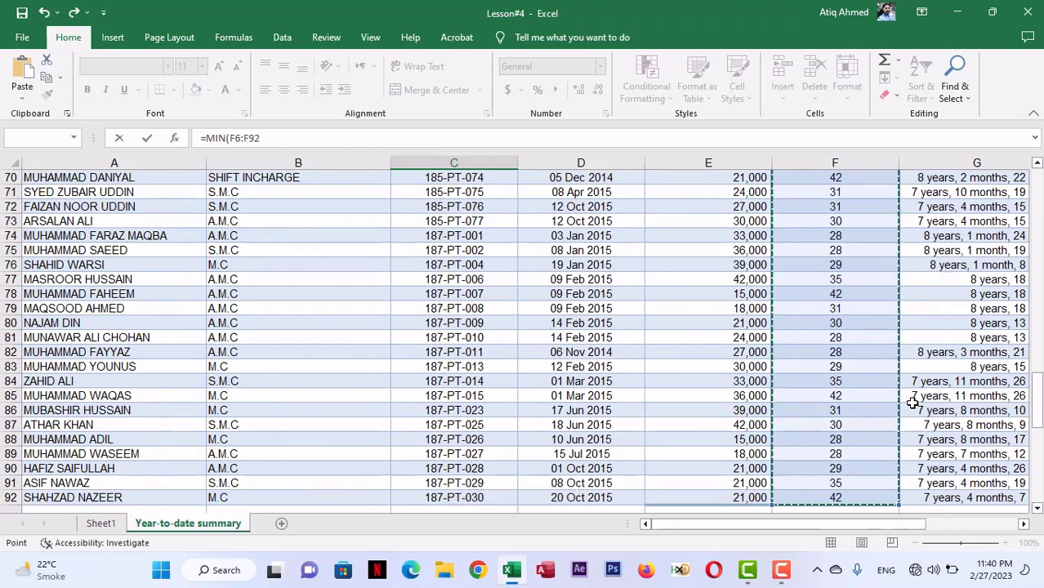
{"action": "key", "text": "Return"}
{"action": "scroll", "coordinate": [683, 385], "scroll_direction": "down", "scroll_amount": 2}
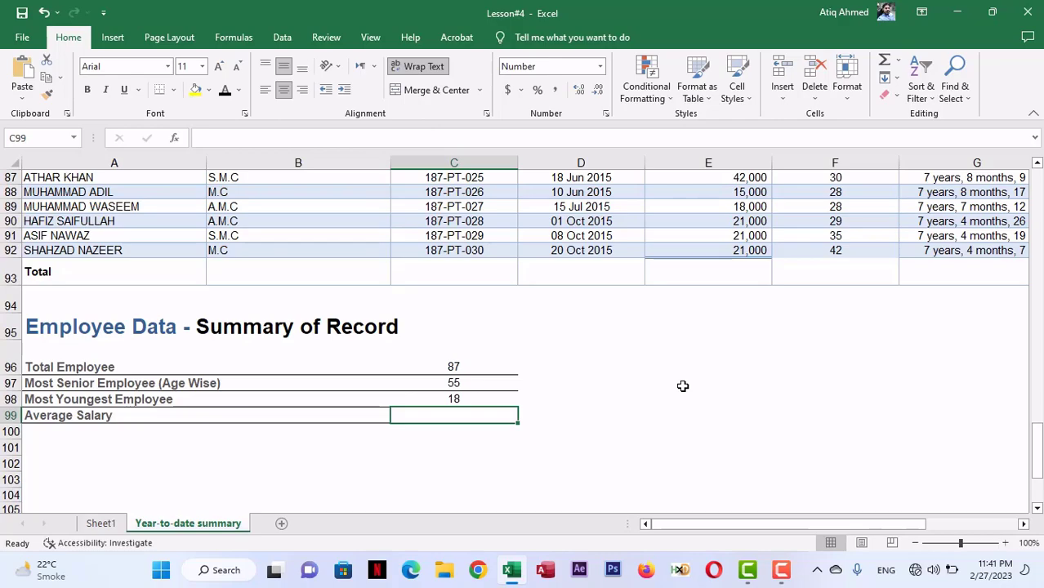
- Look through the Salary column of the employee record from its first row down to the Average Salary row
{"action": "scroll", "coordinate": [684, 386], "scroll_direction": "up", "scroll_amount": 14}
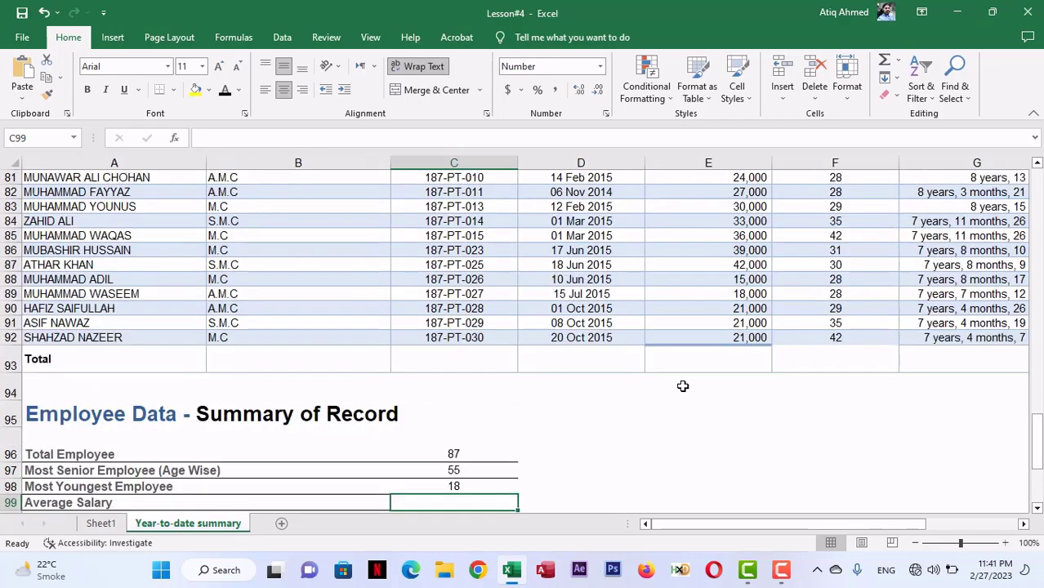
{"action": "scroll", "coordinate": [683, 386], "scroll_direction": "up", "scroll_amount": 15}
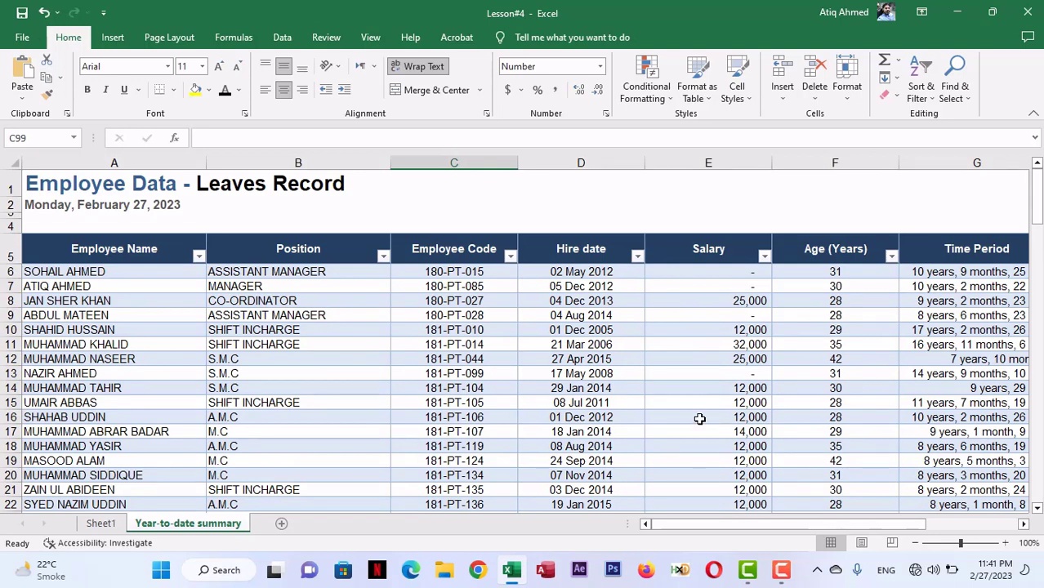
{"action": "scroll", "coordinate": [700, 419], "scroll_direction": "down", "scroll_amount": 6}
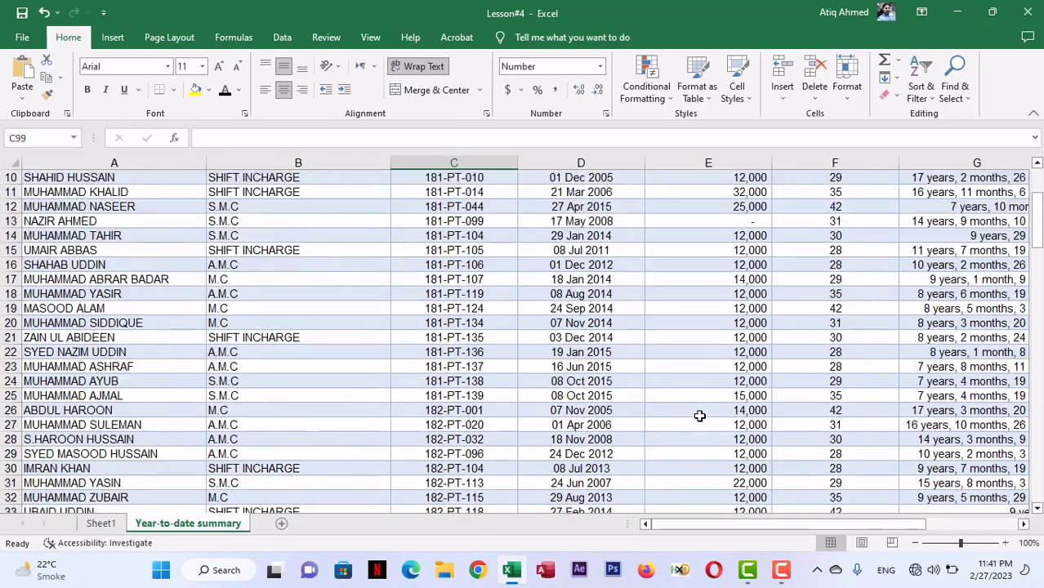
{"action": "scroll", "coordinate": [700, 414], "scroll_direction": "down", "scroll_amount": 11}
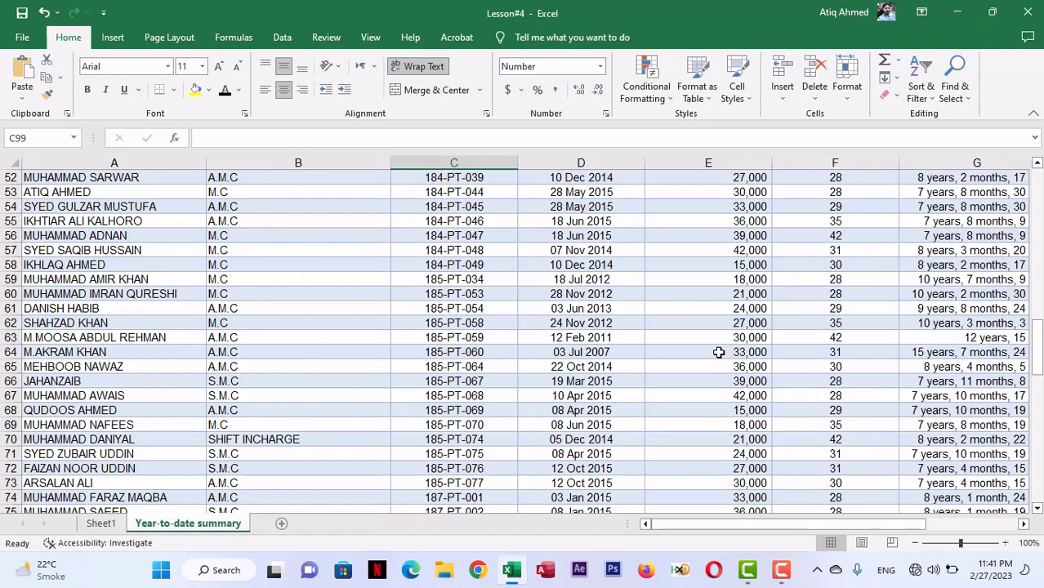
{"action": "scroll", "coordinate": [718, 352], "scroll_direction": "down", "scroll_amount": 5}
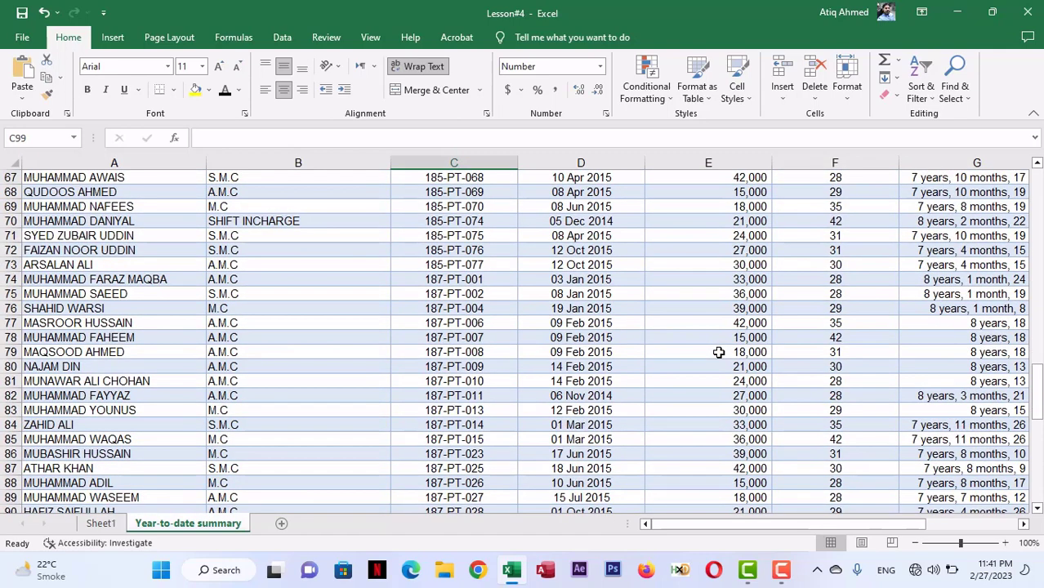
{"action": "scroll", "coordinate": [718, 352], "scroll_direction": "down", "scroll_amount": 4}
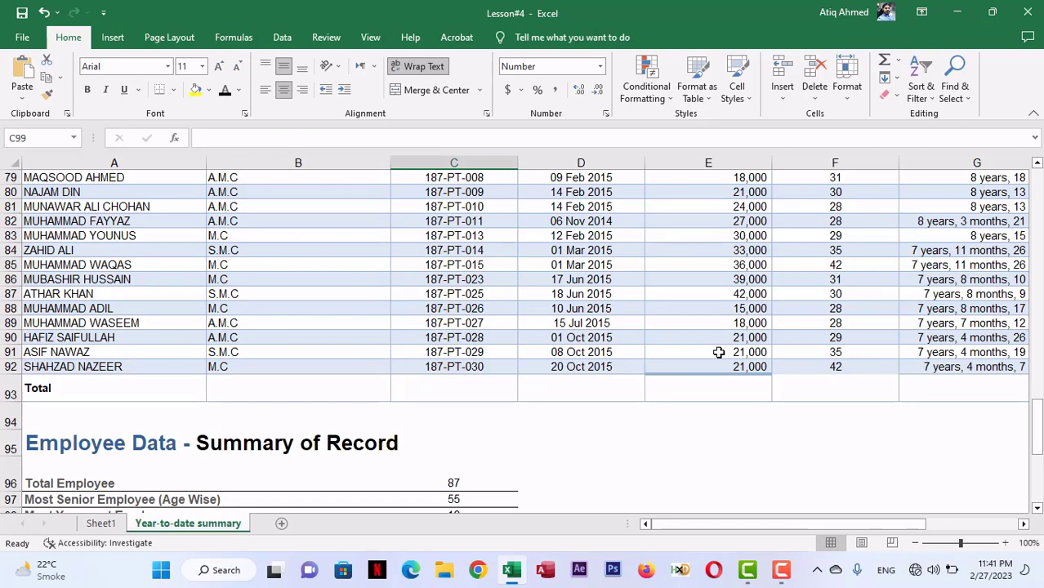
{"action": "scroll", "coordinate": [718, 352], "scroll_direction": "down", "scroll_amount": 4}
{"action": "type", "text": "=AV"}
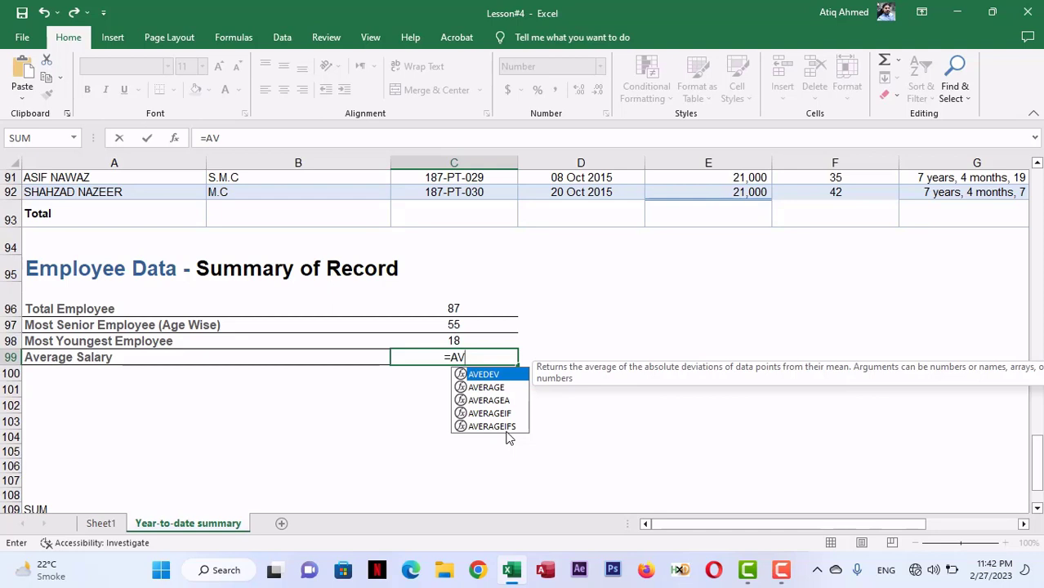
{"action": "key", "text": "Escape"}
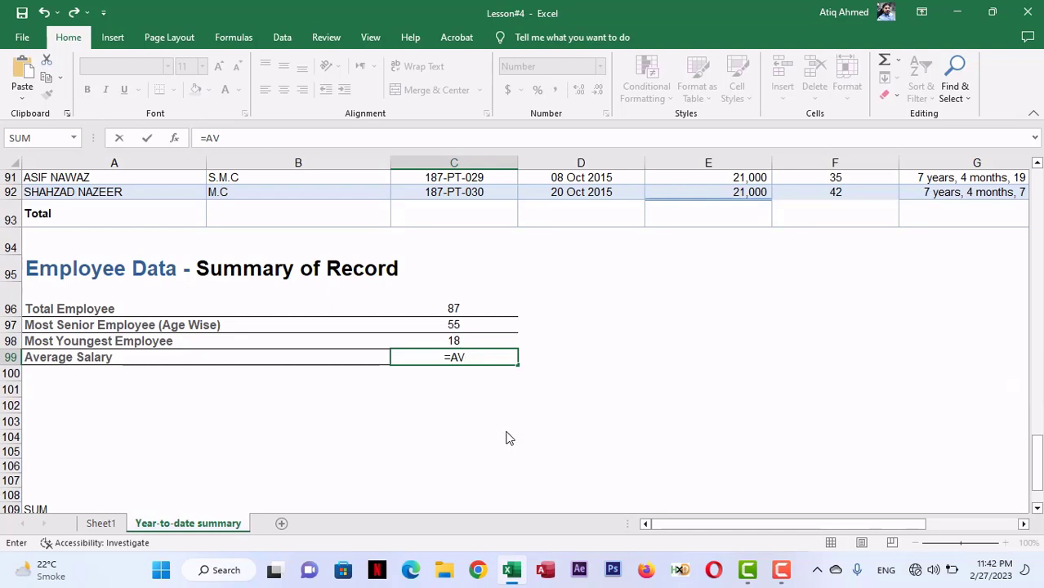
{"action": "key", "text": "Escape"}
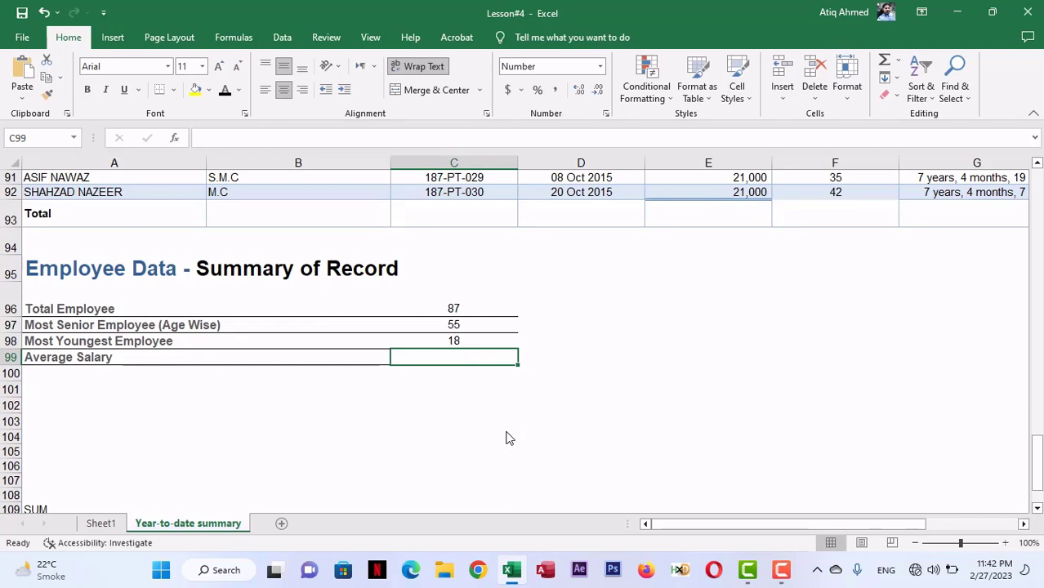
- Enter an AVERAGE formula over salaries E6:E92 in C99 for Average Salary
{"action": "type", "text": "="}
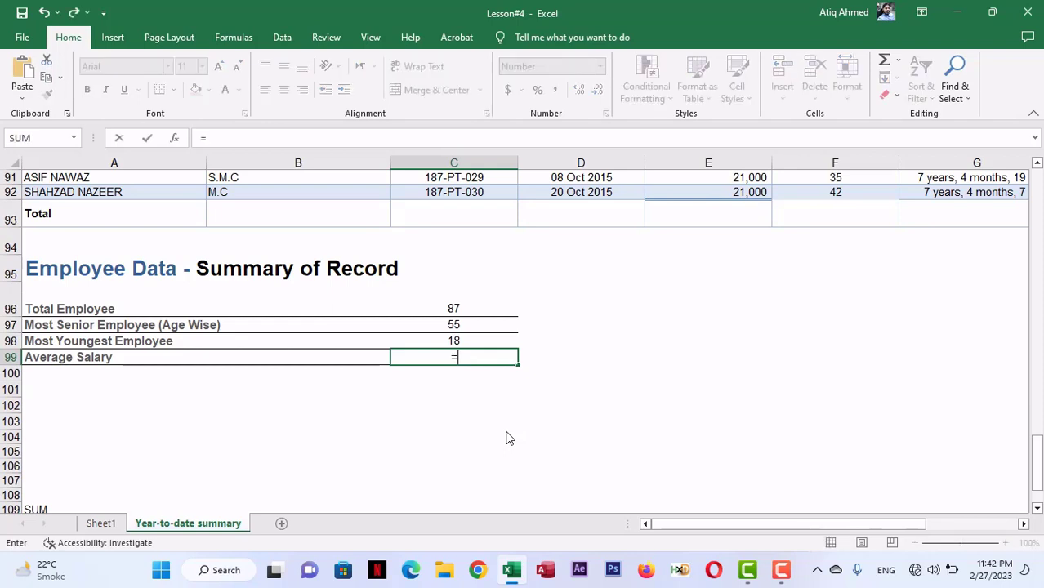
{"action": "type", "text": "AV"}
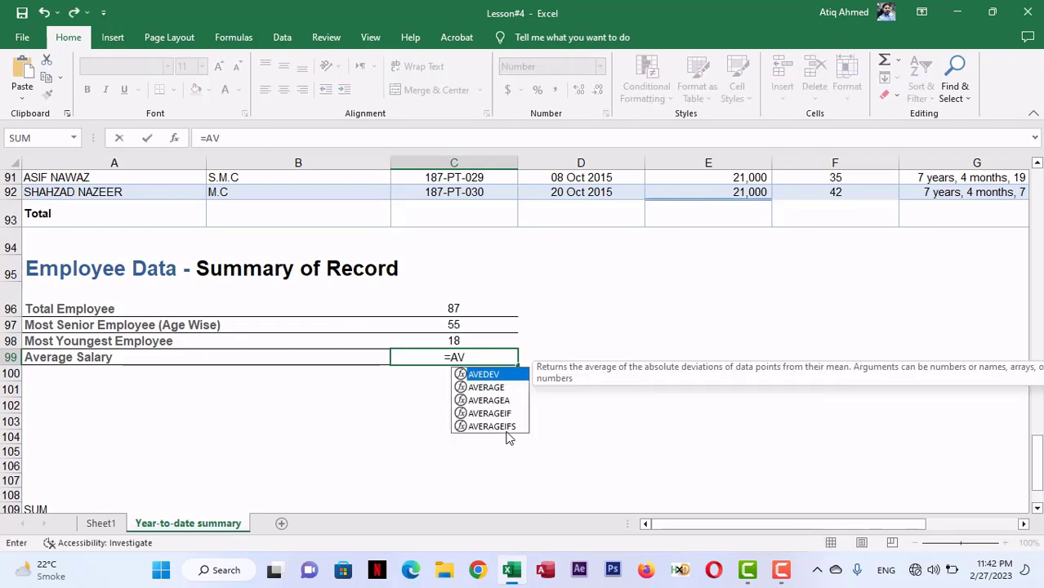
{"action": "key", "text": "Down"}
{"action": "key", "text": "Tab"}
{"action": "scroll", "coordinate": [844, 392], "scroll_direction": "up", "scroll_amount": 6}
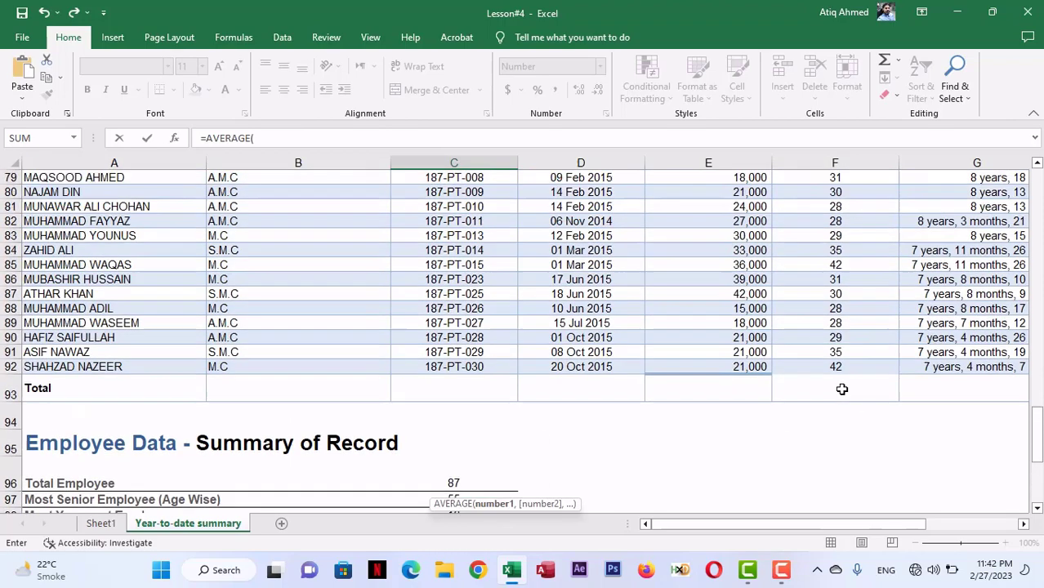
{"action": "left_click_drag", "start_coordinate": [1038, 422], "coordinate": [1038, 196]}
{"action": "left_click", "coordinate": [743, 263]}
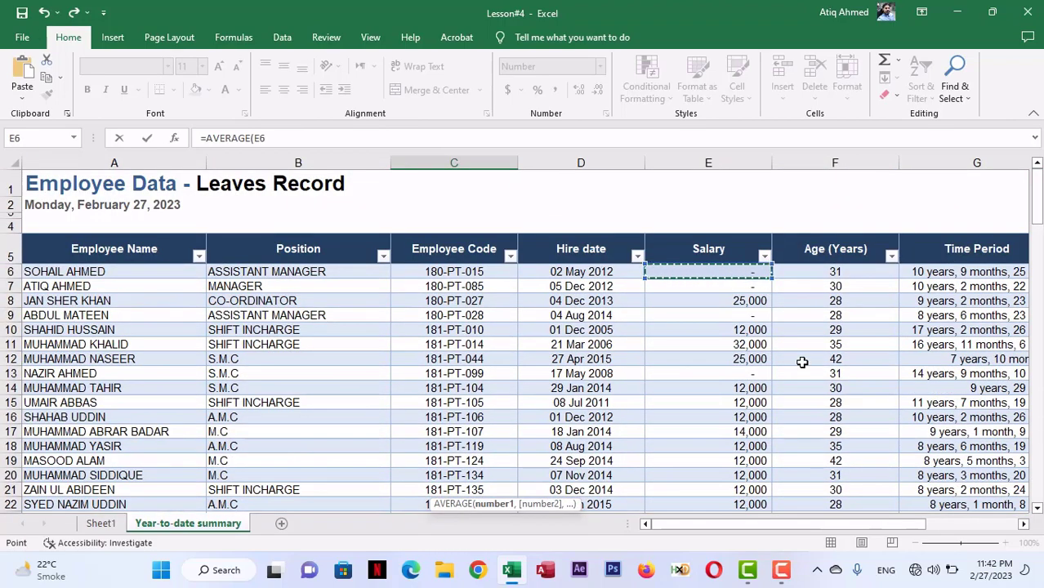
{"action": "key", "text": "ctrl+shift+Down"}
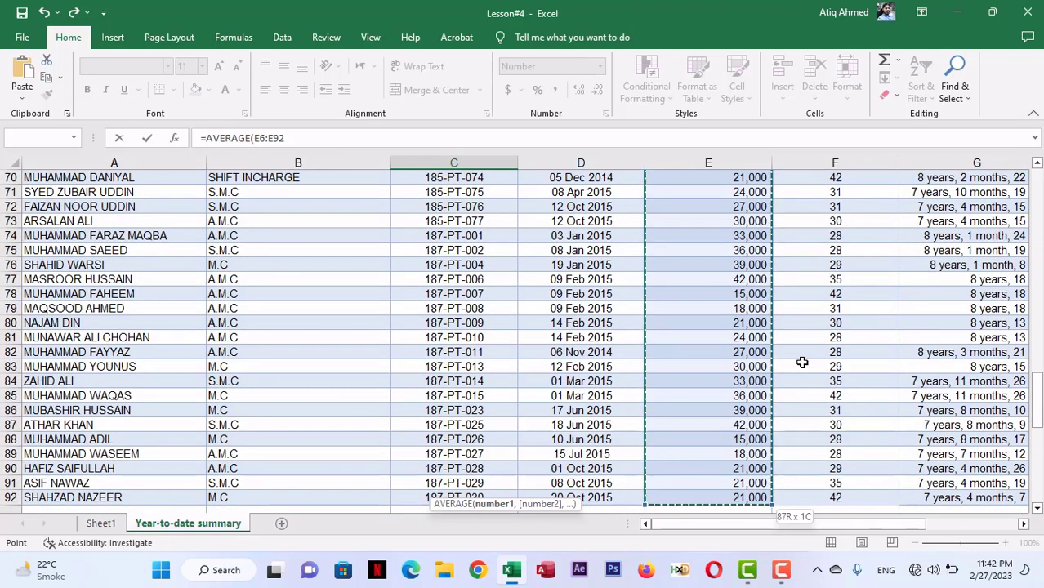
{"action": "scroll", "coordinate": [802, 362], "scroll_direction": "down", "scroll_amount": 5}
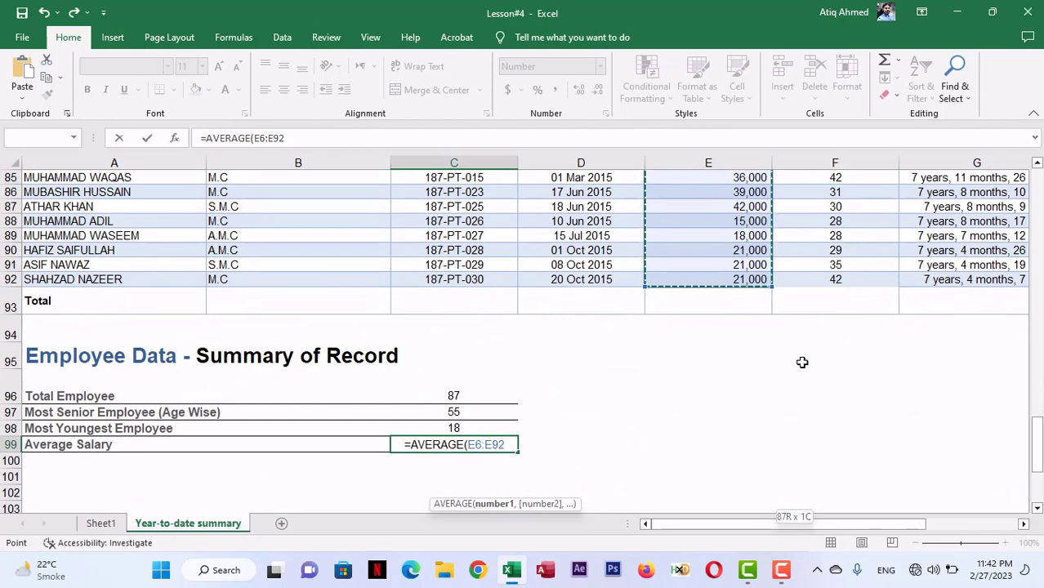
{"action": "key", "text": "Return"}
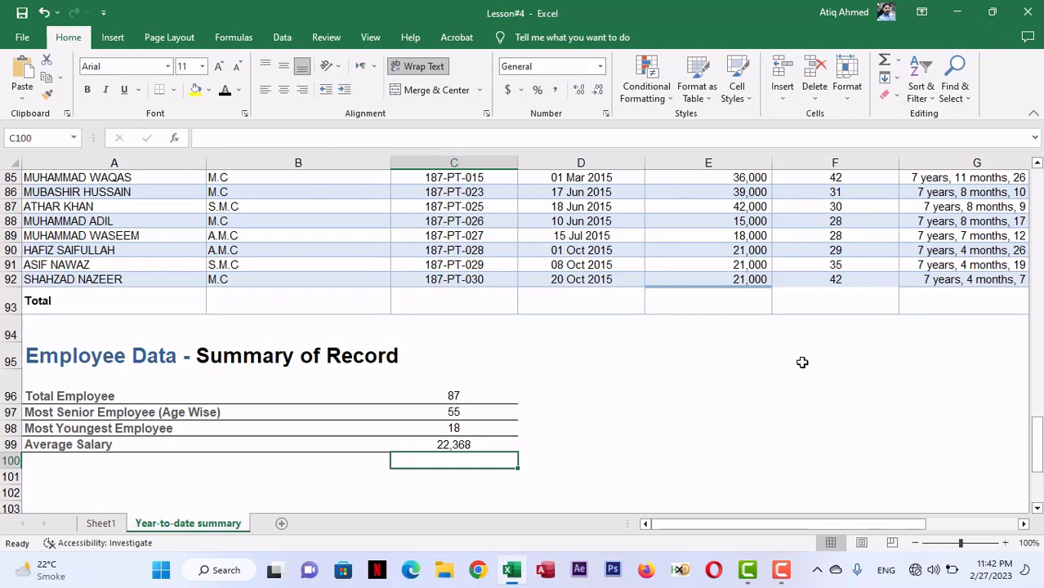
{"action": "left_click", "coordinate": [459, 395]}
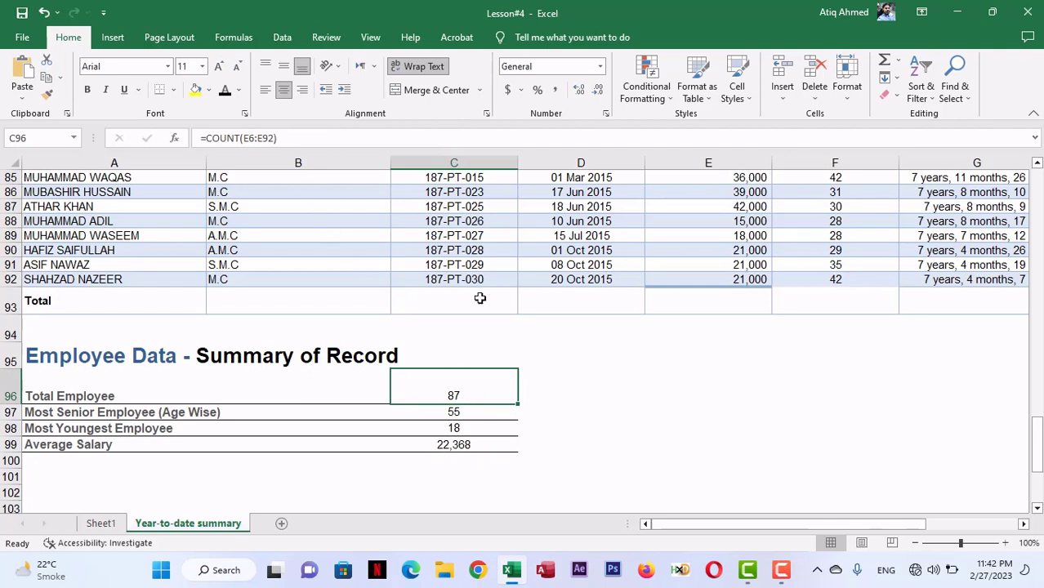
{"action": "left_click", "coordinate": [550, 394]}
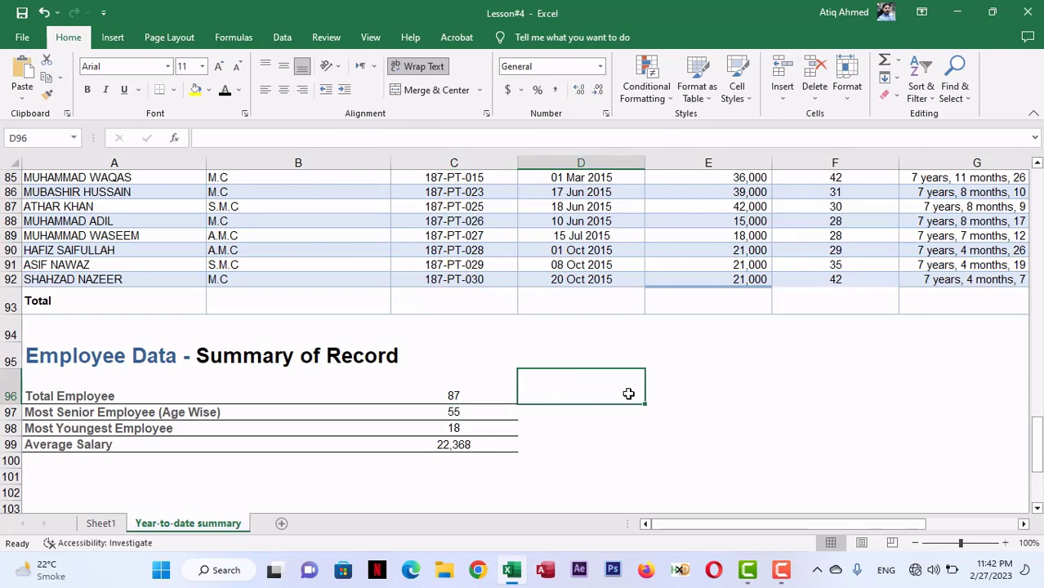
{"action": "type", "text": "=COUN"}
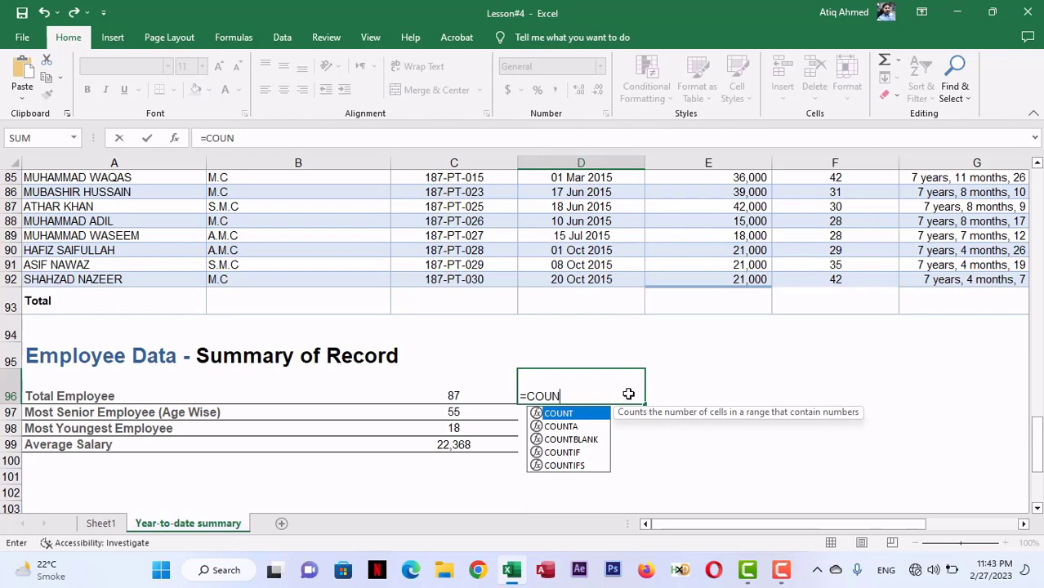
{"action": "key", "text": "Escape"}
{"action": "key", "text": "Escape"}
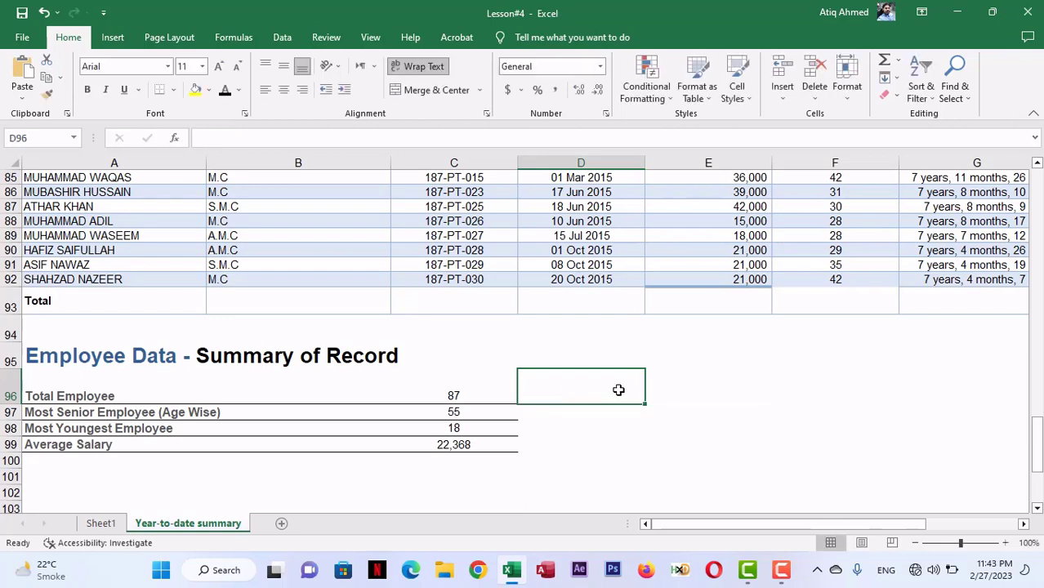
- Highlight the COUNT, MIN, MAX and AVERAGE cells B5:B8 on Sheet1 with a yellow fill
{"action": "left_click", "coordinate": [481, 399]}
{"action": "left_click", "coordinate": [100, 526]}
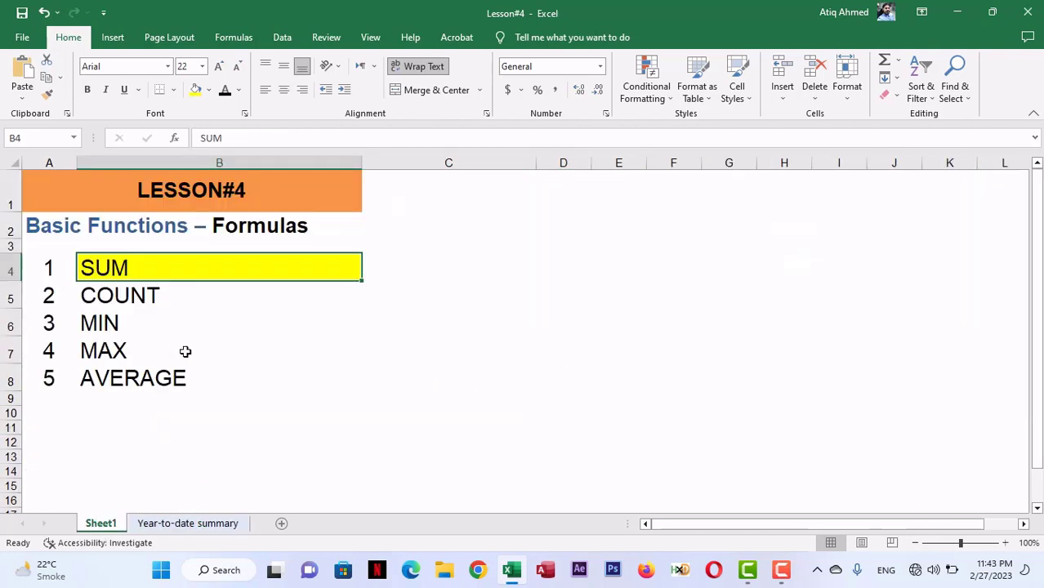
{"action": "left_click", "coordinate": [141, 295]}
{"action": "left_click_drag", "start_coordinate": [140, 296], "coordinate": [135, 378]}
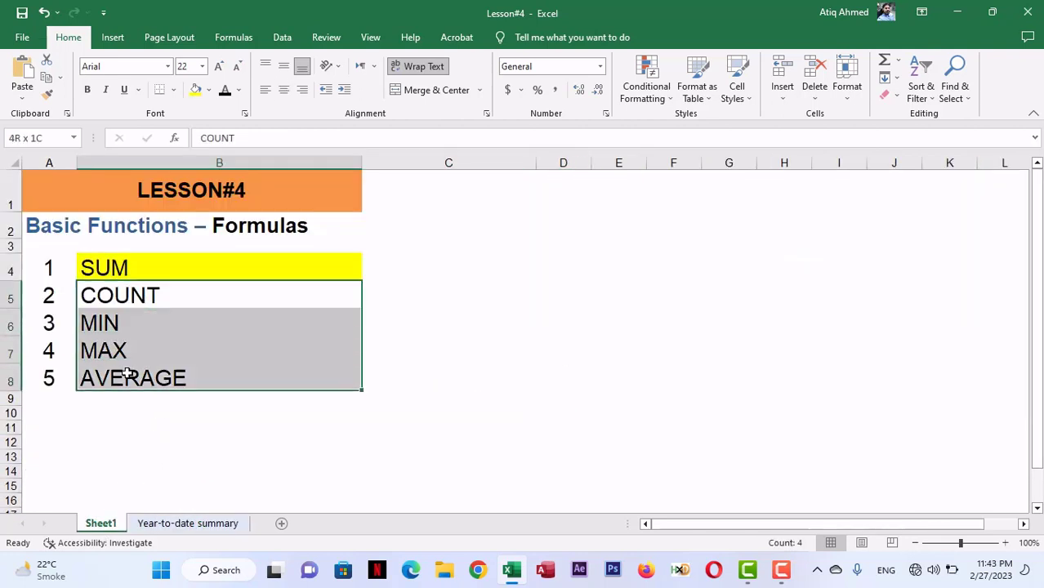
{"action": "left_click", "coordinate": [196, 90]}
- Review the Sheet1 function list from SUM through AVERAGE, then return to the Year-to-date summary sheet
{"action": "left_click", "coordinate": [138, 268]}
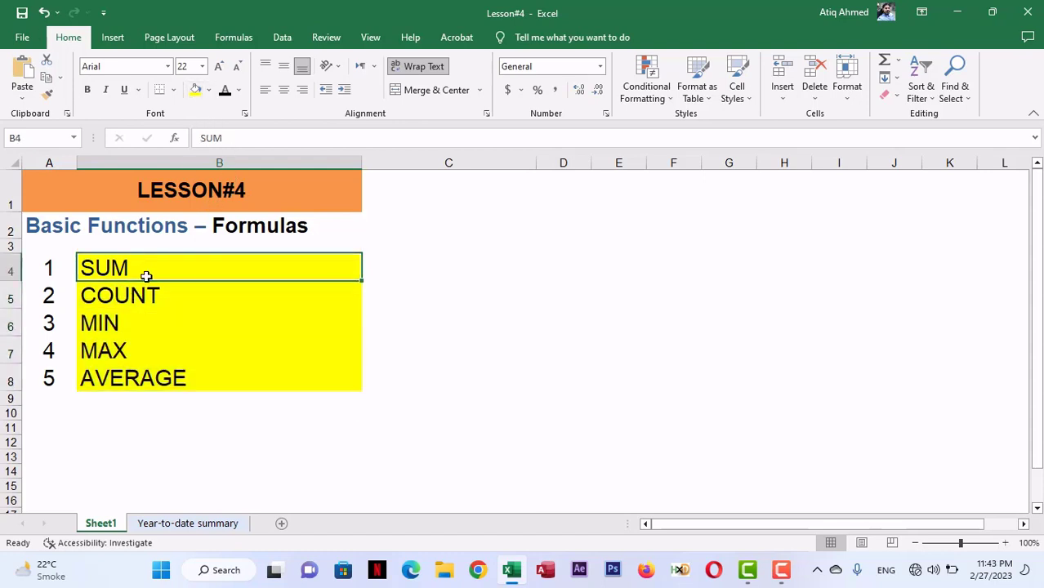
{"action": "left_click", "coordinate": [152, 296]}
{"action": "left_click", "coordinate": [141, 324]}
{"action": "left_click", "coordinate": [142, 349]}
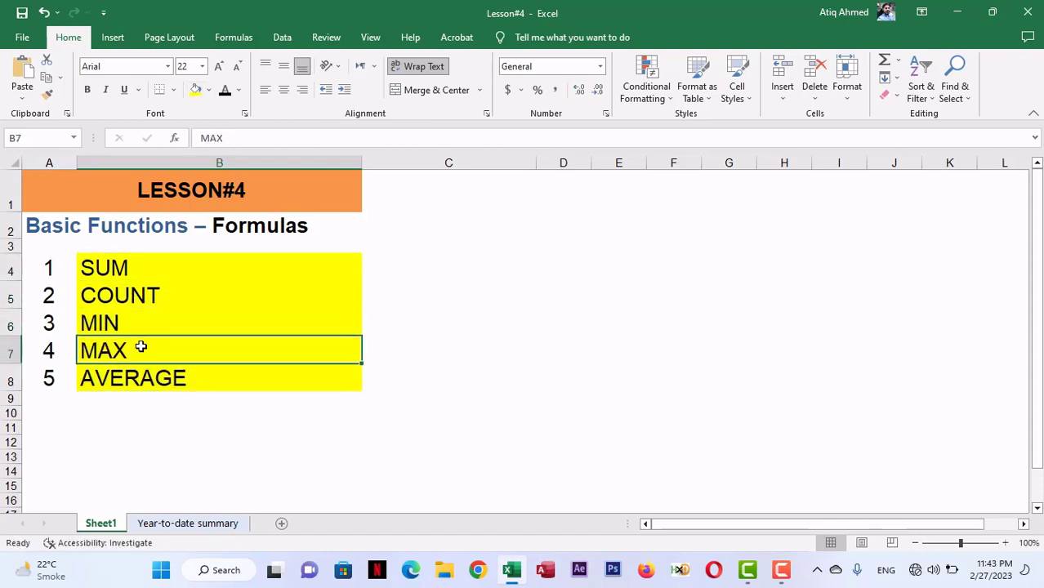
{"action": "left_click", "coordinate": [180, 379]}
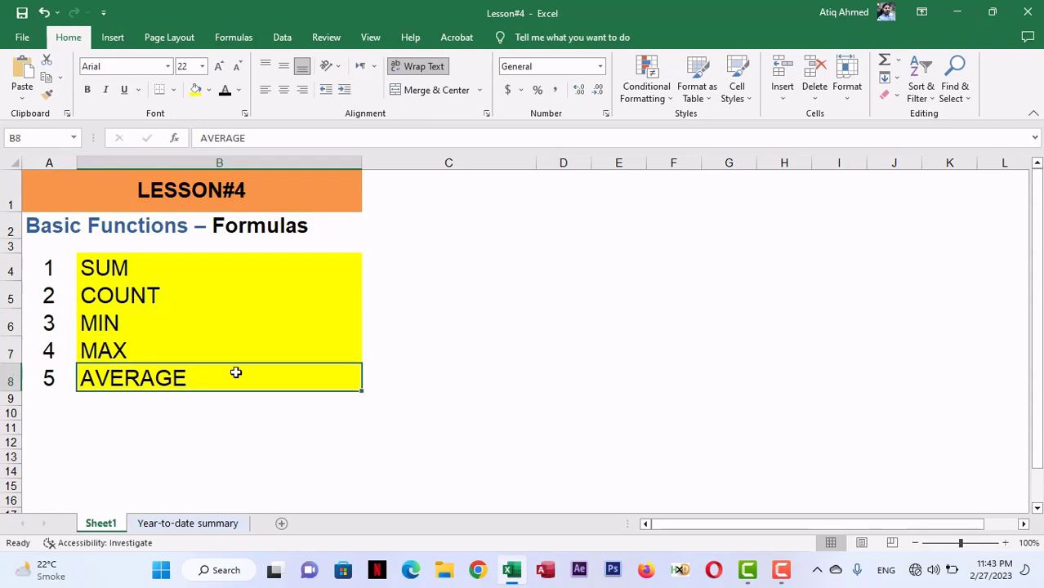
{"action": "left_click", "coordinate": [208, 525]}
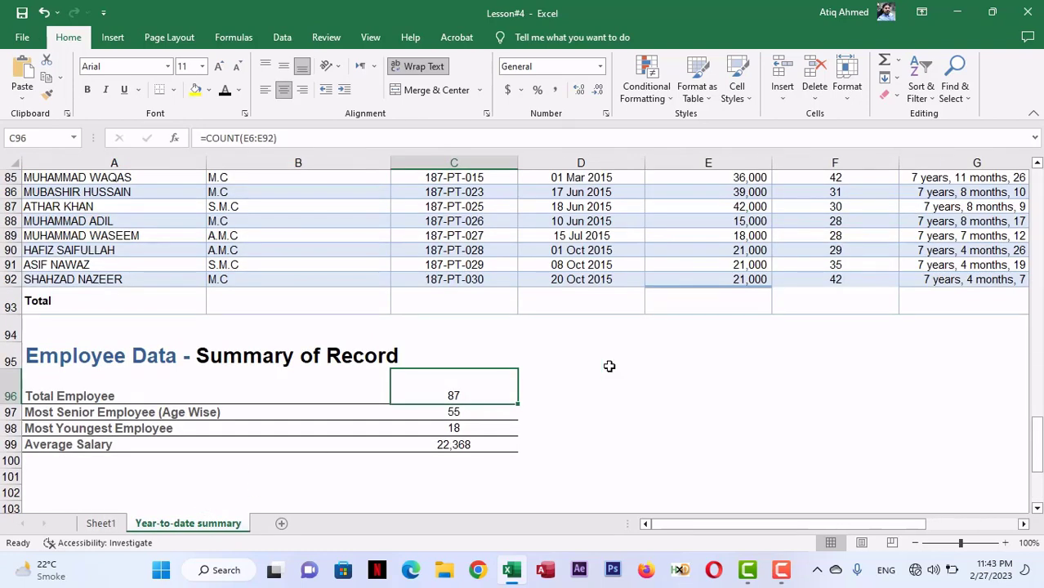